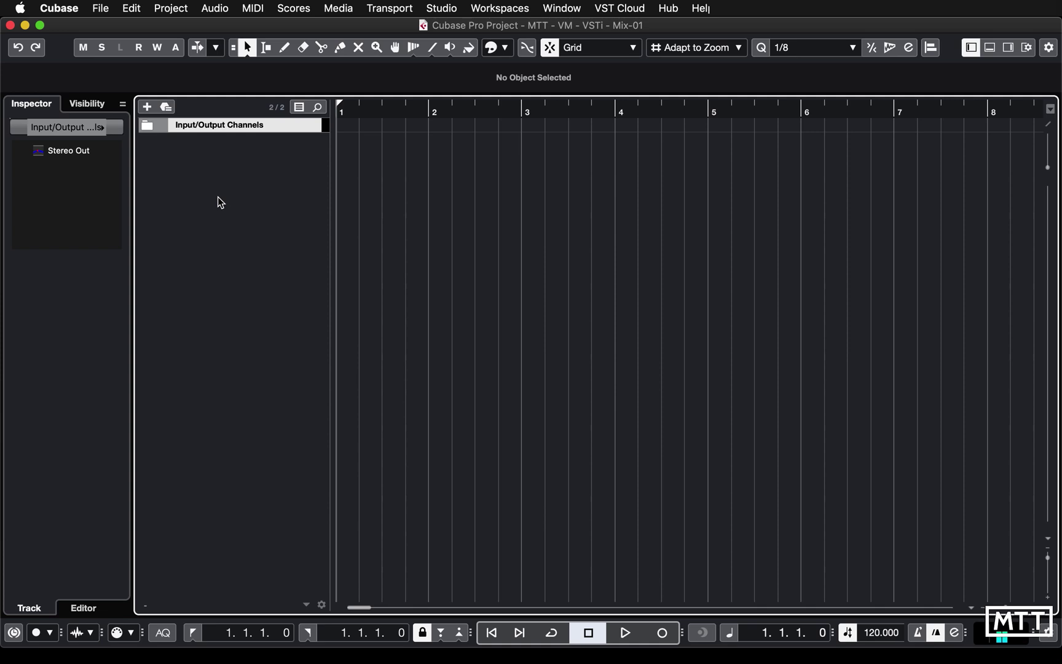
# Add one instrument track using Voltage Modular routed to Stereo Out, and move its plug-in window fully into view
pyautogui.rightClick(224, 160)
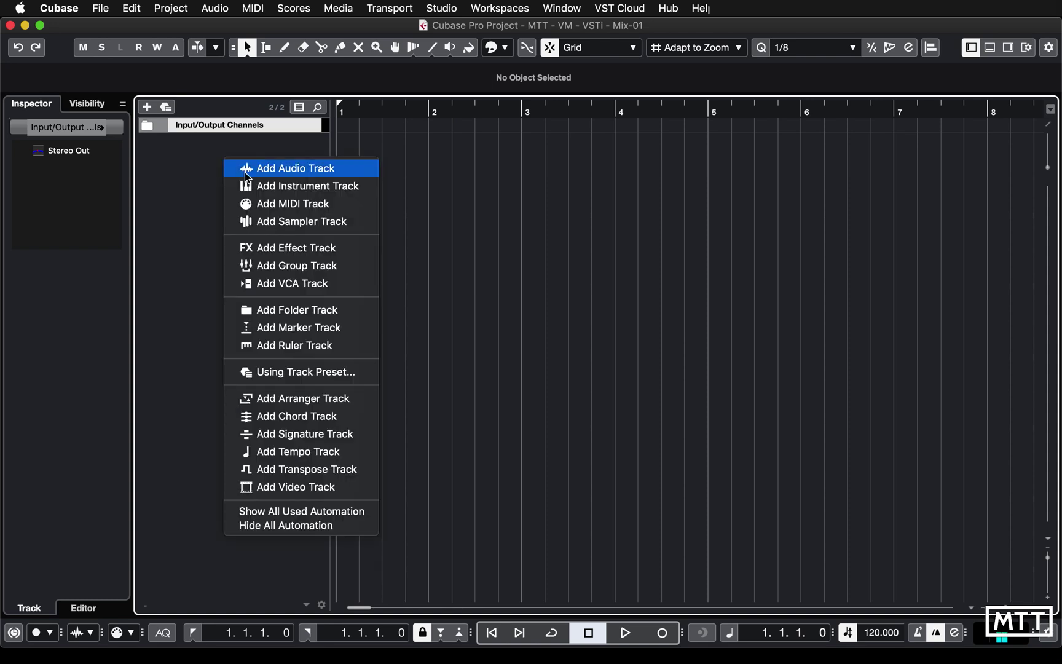
pyautogui.click(281, 186)
pyautogui.click(565, 234)
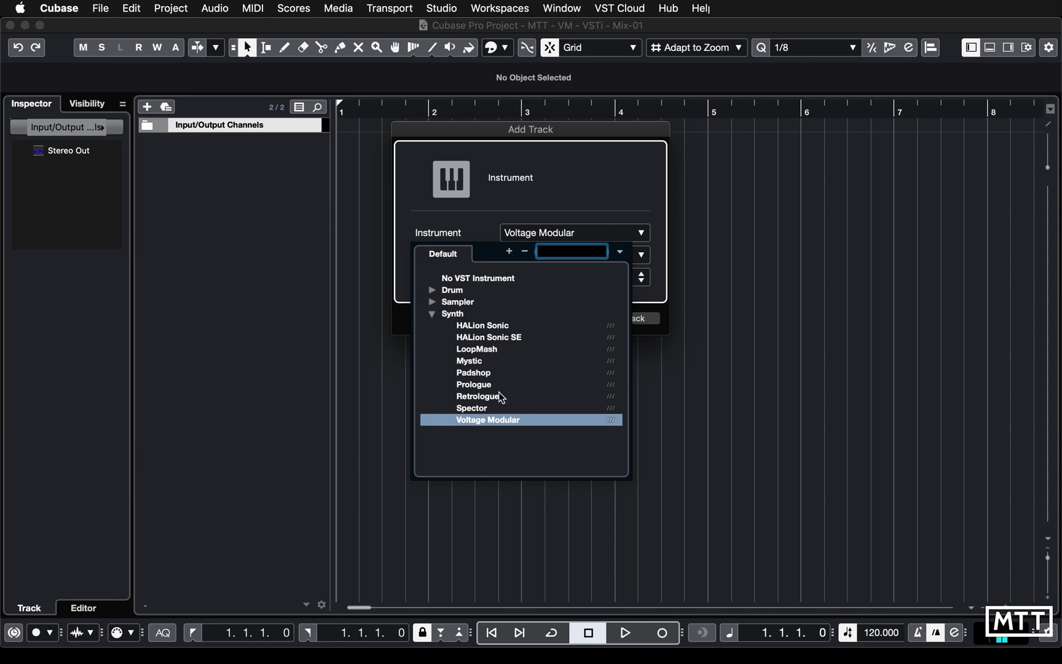
pyautogui.click(500, 423)
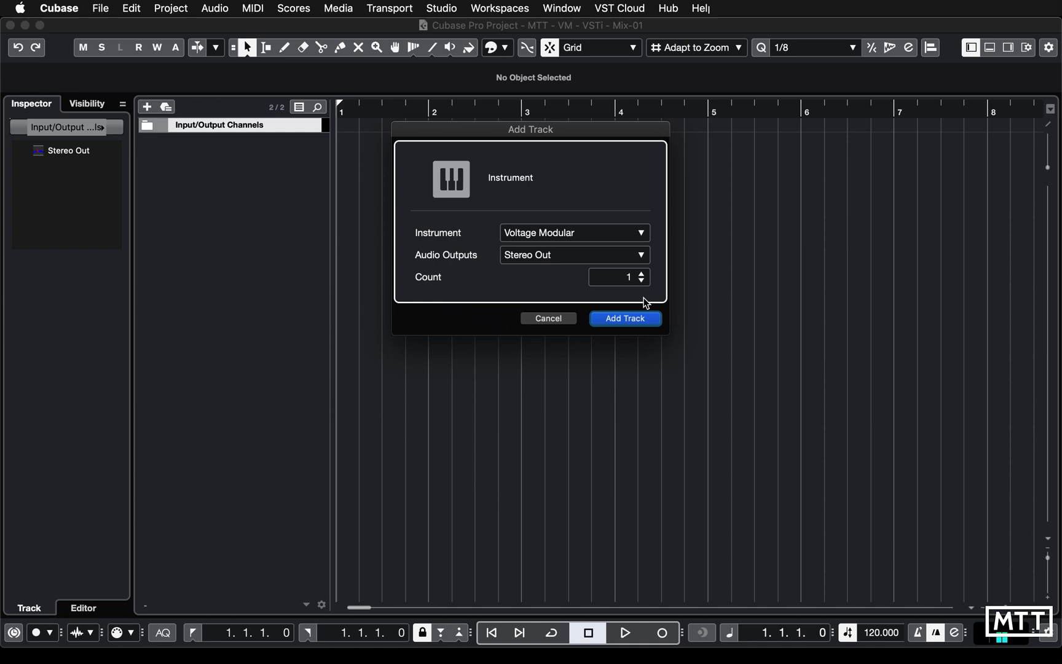
pyautogui.click(624, 318)
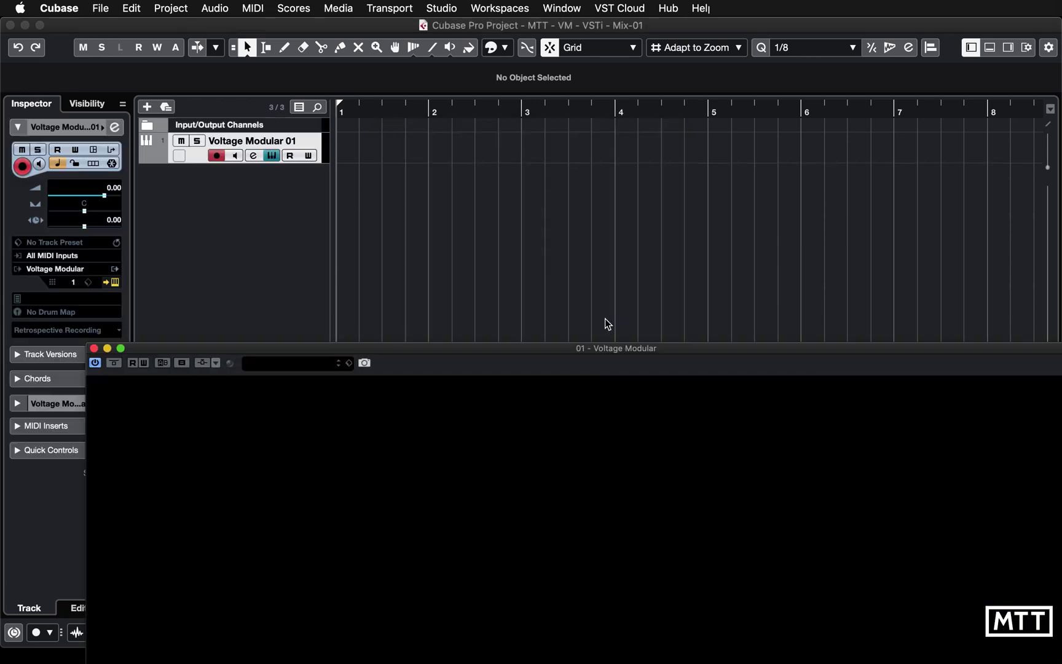
pyautogui.moveTo(567, 345); pyautogui.dragTo(449, 33)
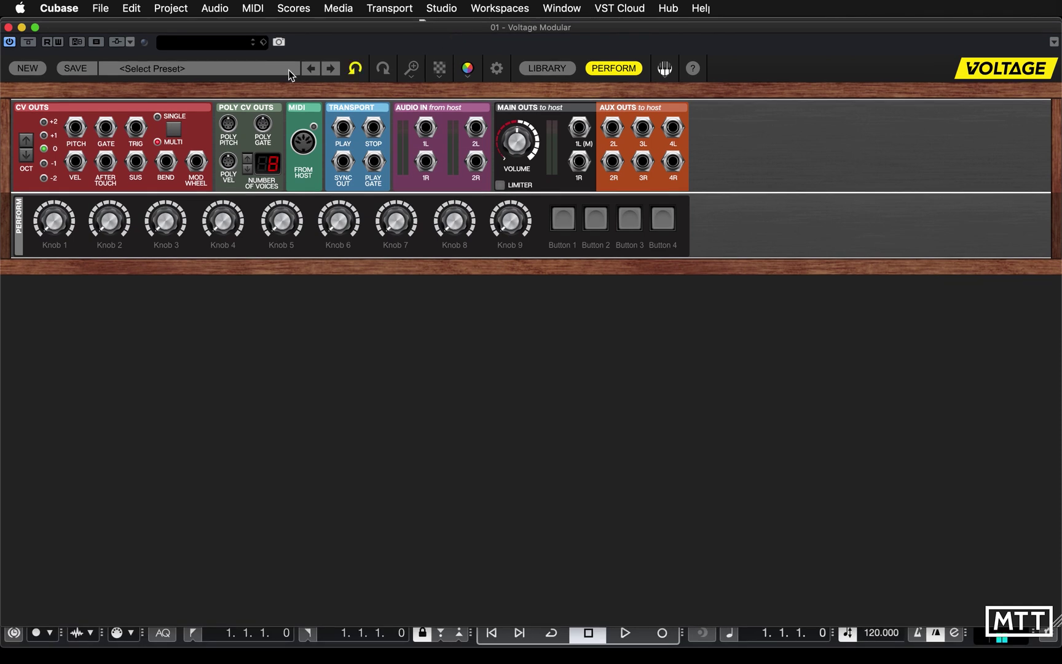
# Load the preset 80's Wonder from the Nucleus Presets collection
pyautogui.click(194, 67)
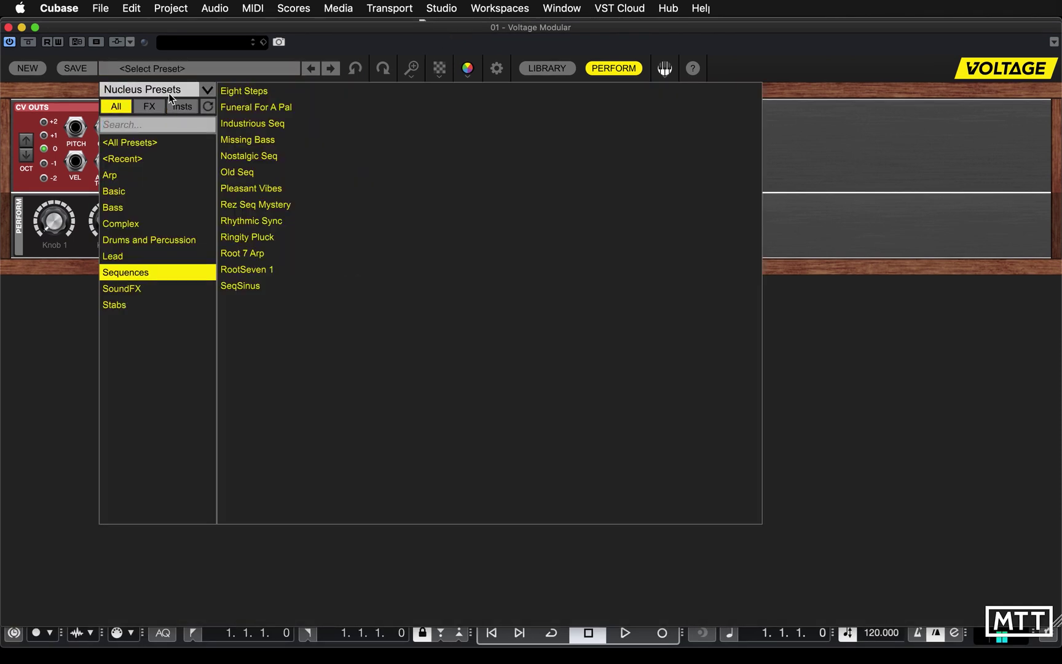
pyautogui.click(191, 88)
pyautogui.click(143, 131)
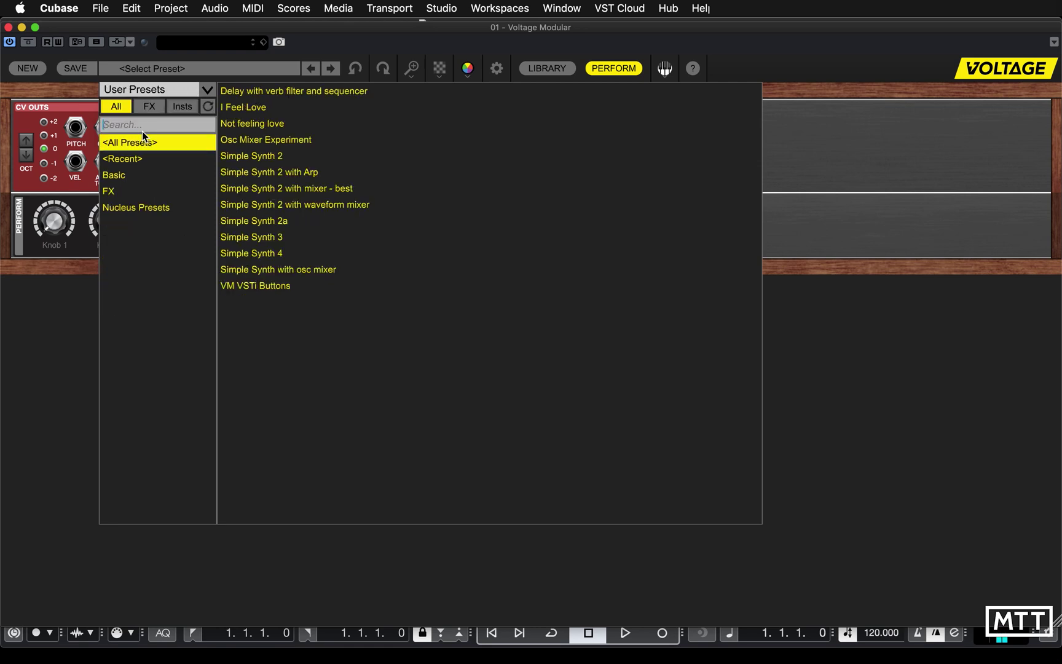
pyautogui.click(208, 88)
pyautogui.click(158, 119)
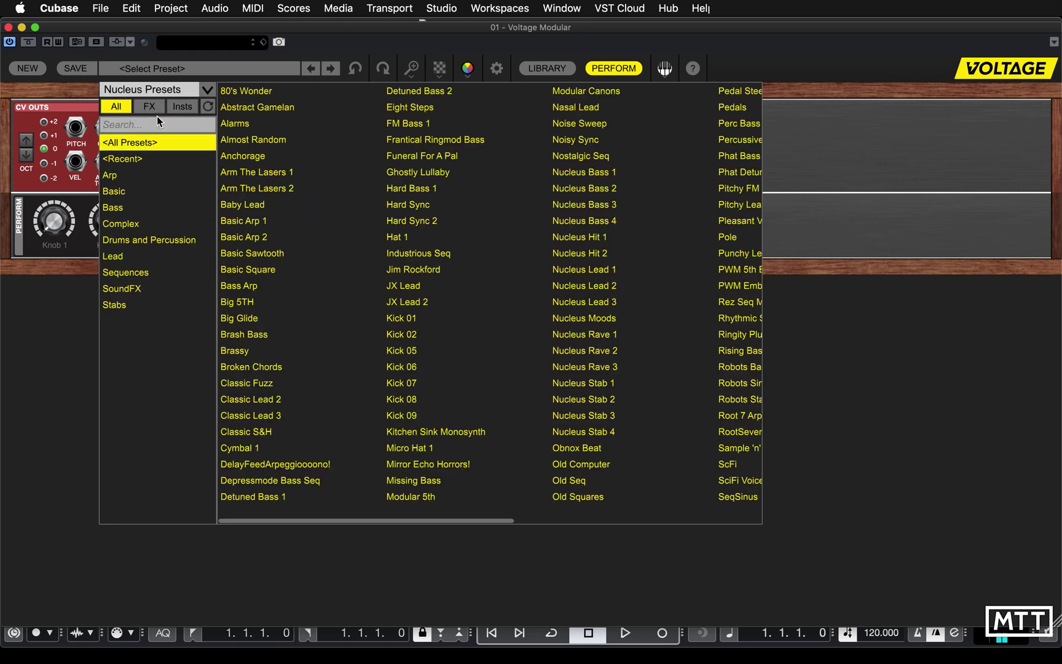
pyautogui.doubleClick(249, 90)
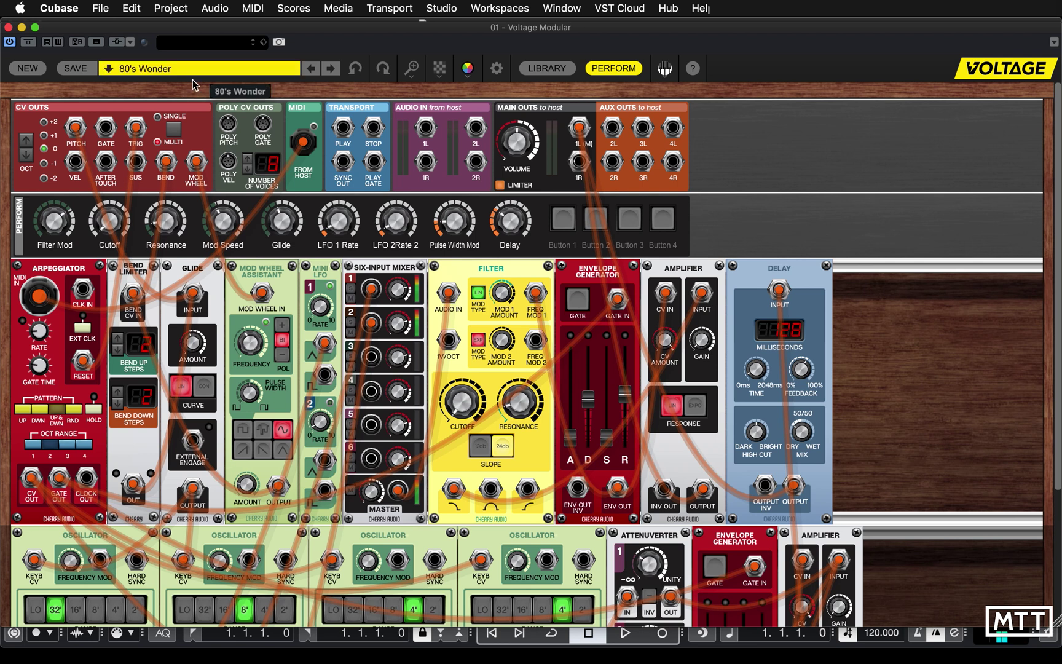
# Load VM VSTi Buttons from the User Presets collection and set the first oscillator's range to 16'
pyautogui.click(108, 69)
pyautogui.click(143, 90)
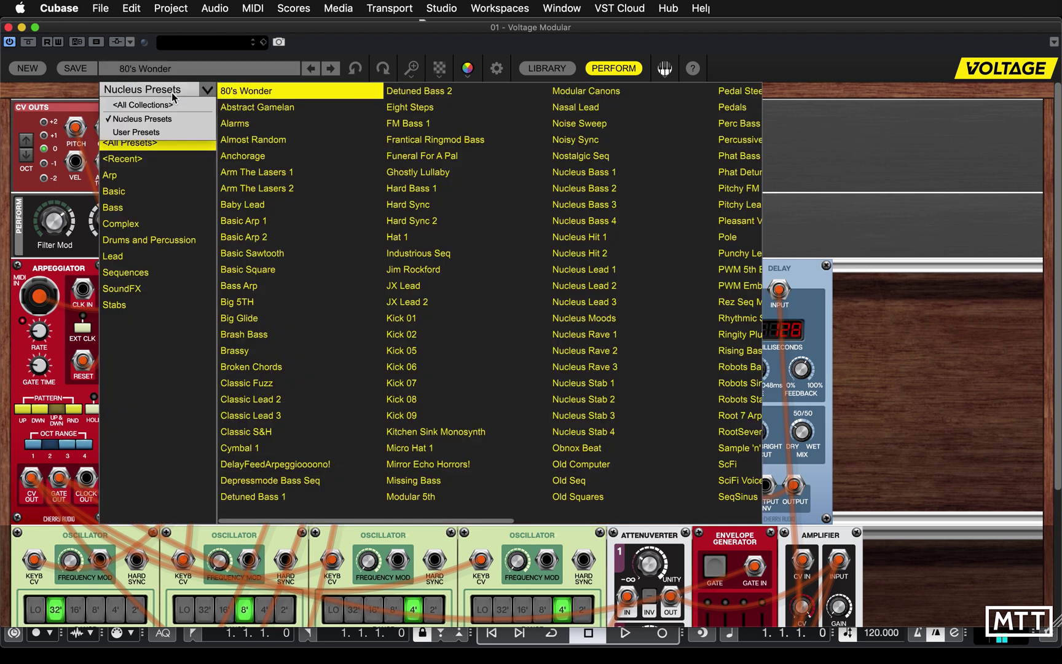
pyautogui.click(148, 134)
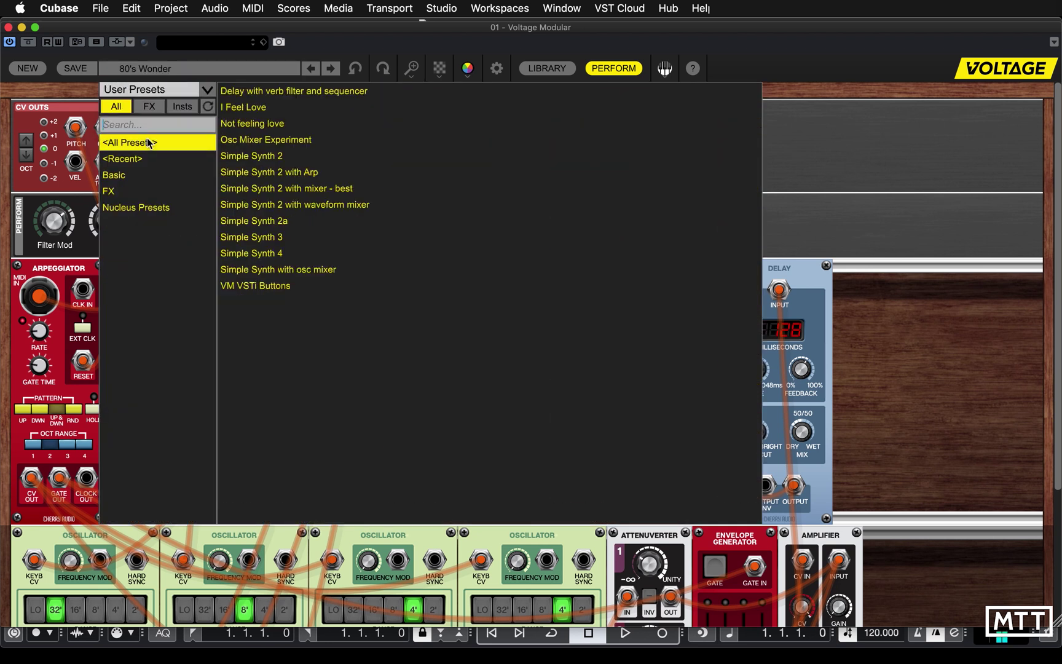
pyautogui.doubleClick(267, 286)
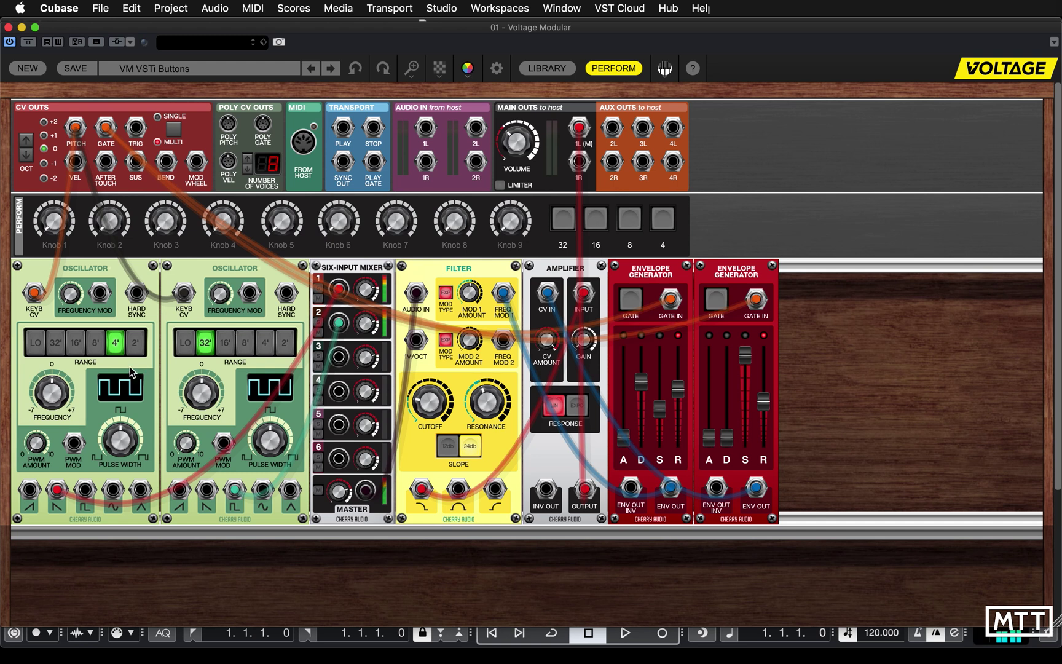
pyautogui.click(55, 342)
pyautogui.click(75, 343)
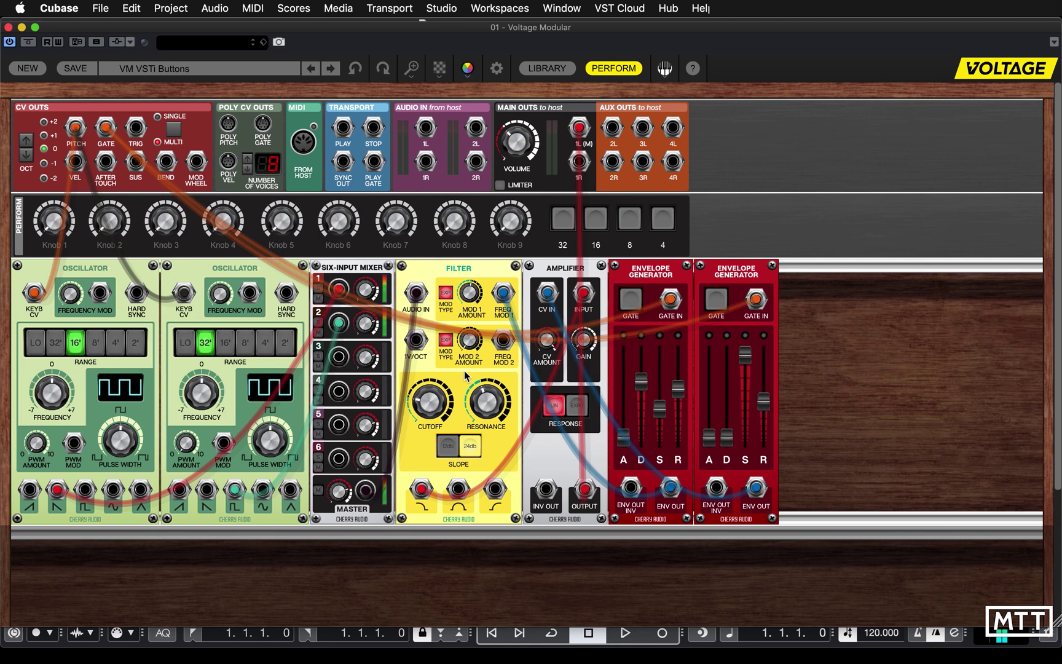
# Assign the filter's cutoff knob to automation parameter 1 with the name Filter:Cutoff Frequency, and check the assignment
pyautogui.rightClick(429, 404)
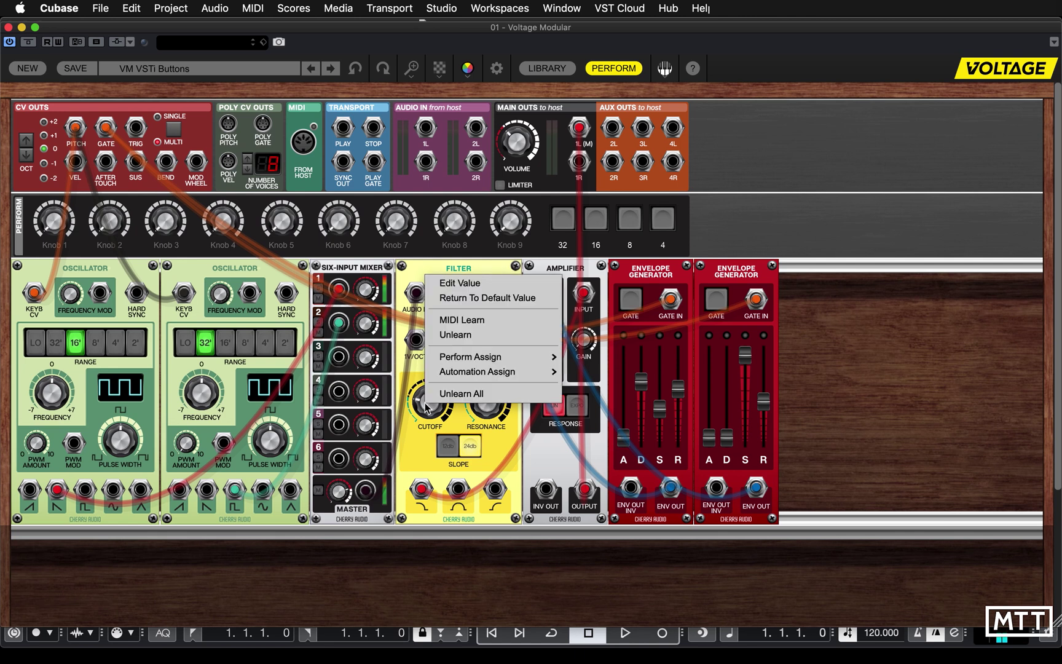
pyautogui.moveTo(488, 372)
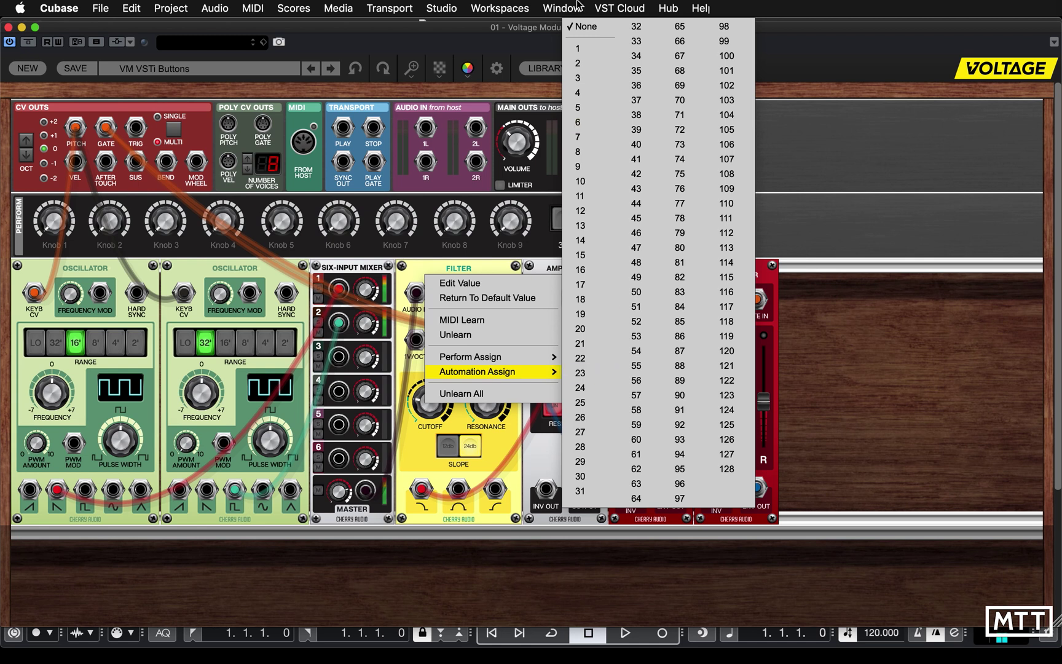
pyautogui.click(578, 48)
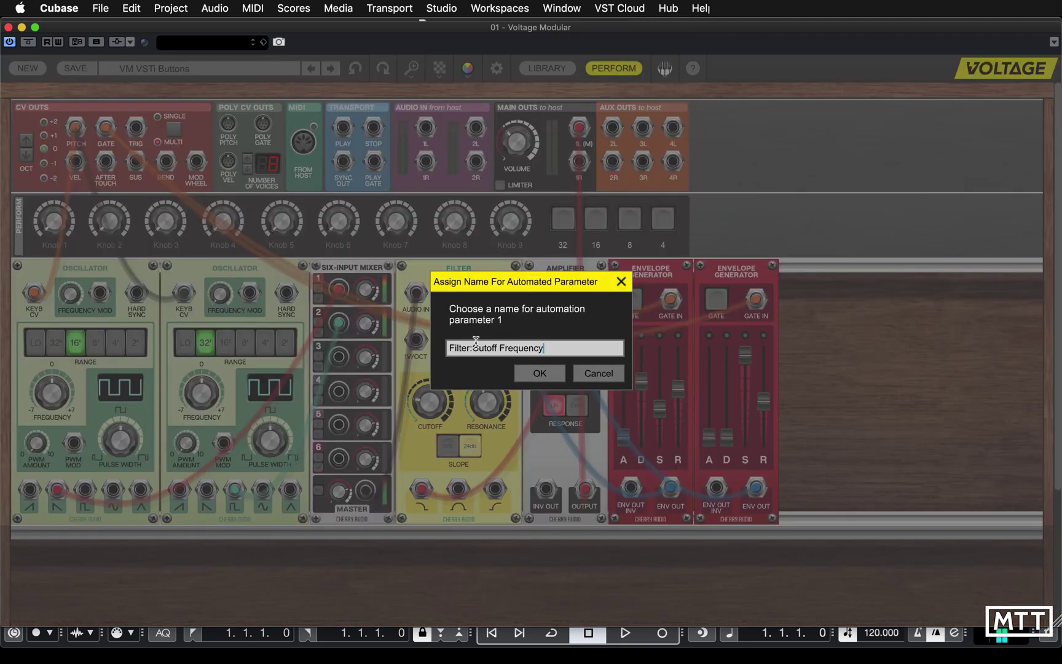
pyautogui.click(533, 374)
pyautogui.rightClick(429, 407)
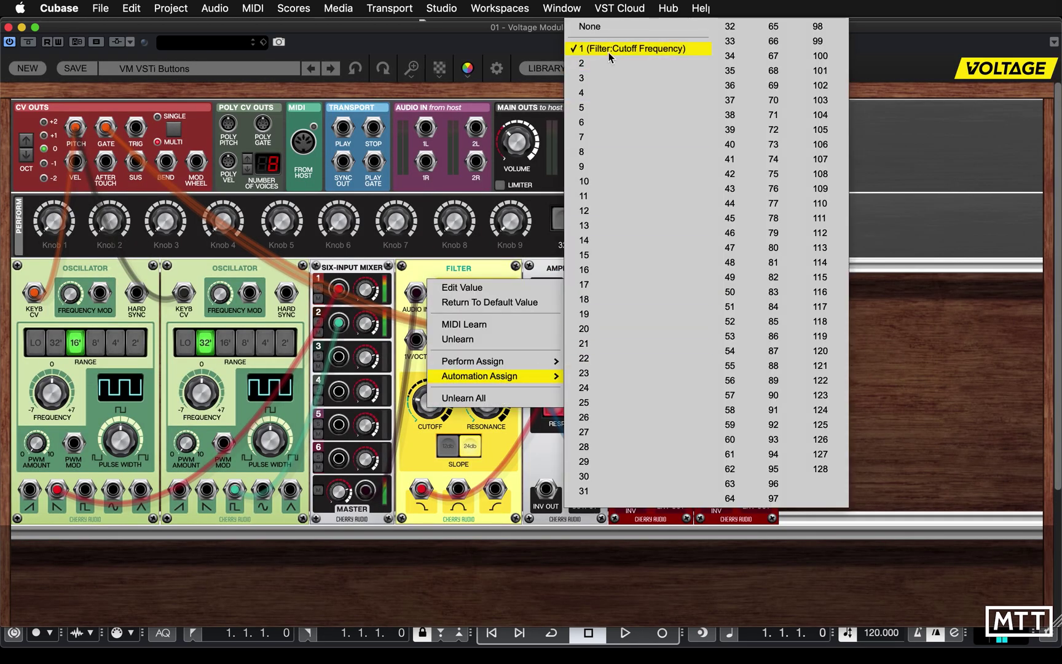
pyautogui.click(876, 130)
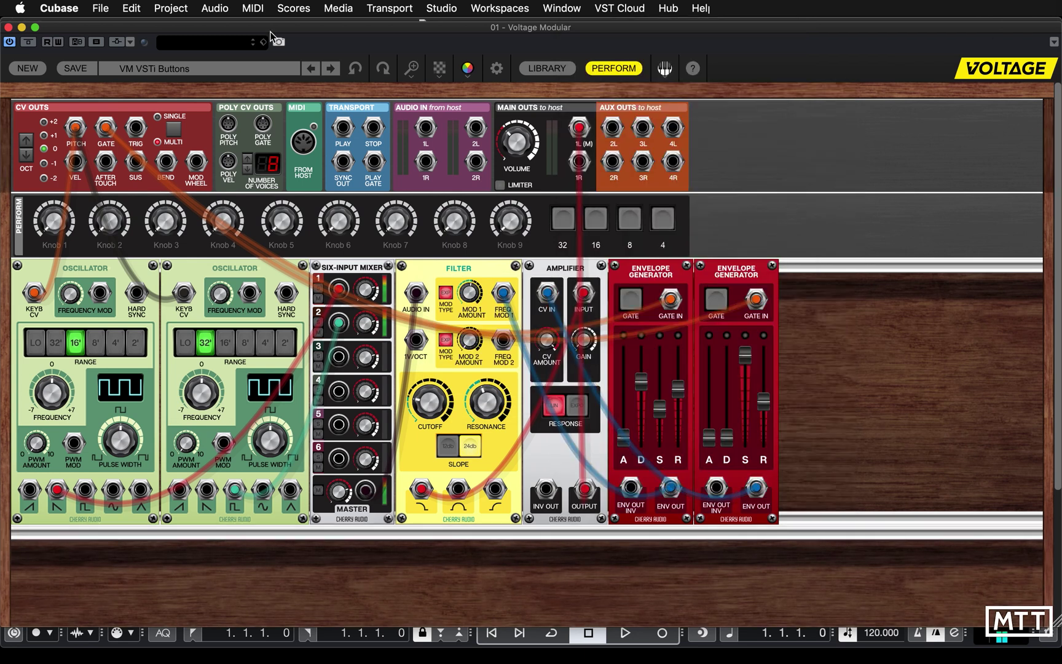
# Close the plug-in window, reveal the Voltage Modular 01 track's automation lane and make the lane taller
pyautogui.click(9, 27)
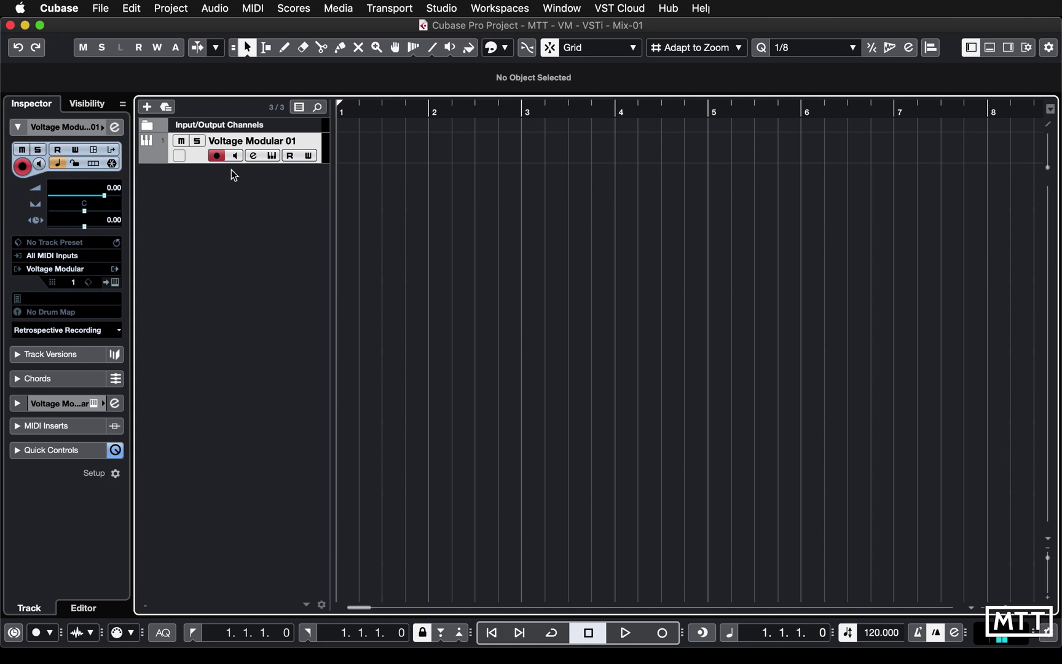
pyautogui.click(147, 156)
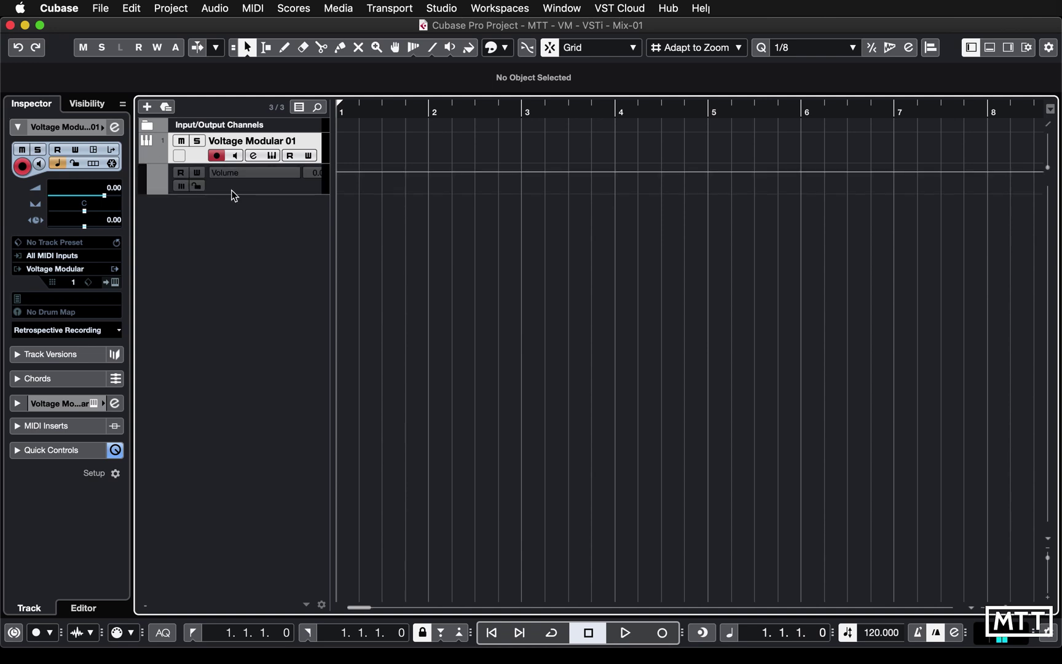
pyautogui.moveTo(236, 194); pyautogui.dragTo(240, 247)
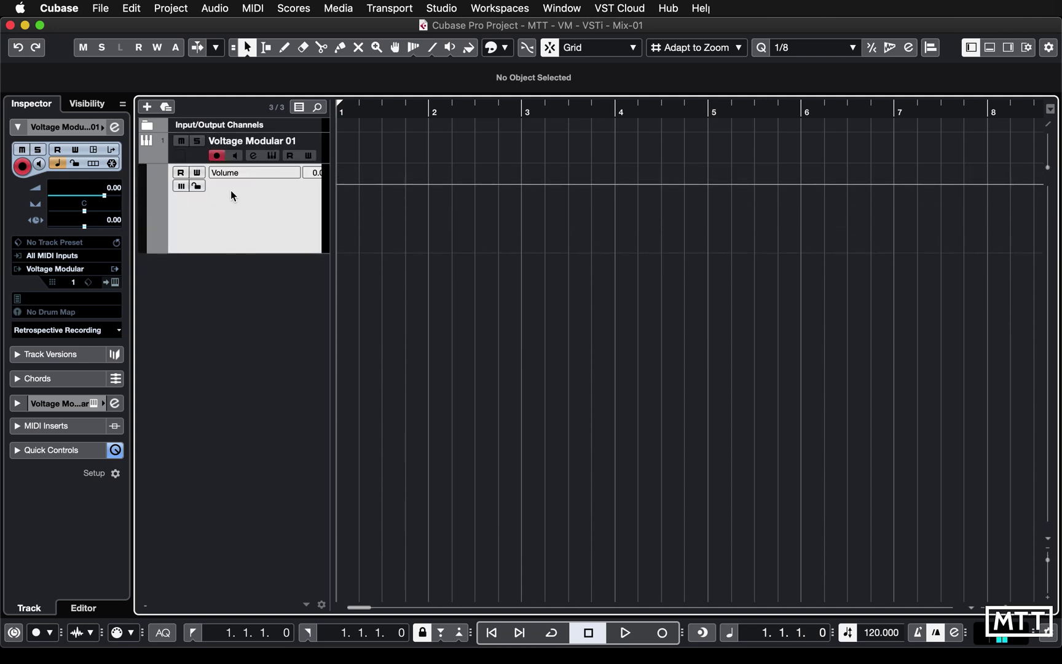
# Switch the automation lane from Volume to Voltage Modular parameter 1
pyautogui.click(233, 174)
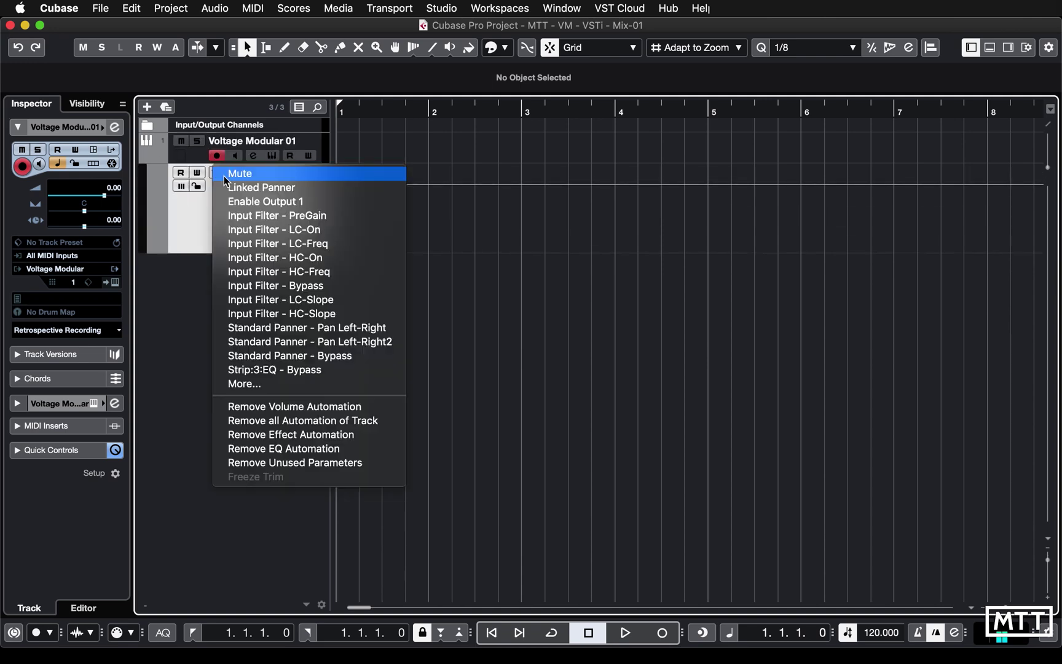
pyautogui.click(258, 383)
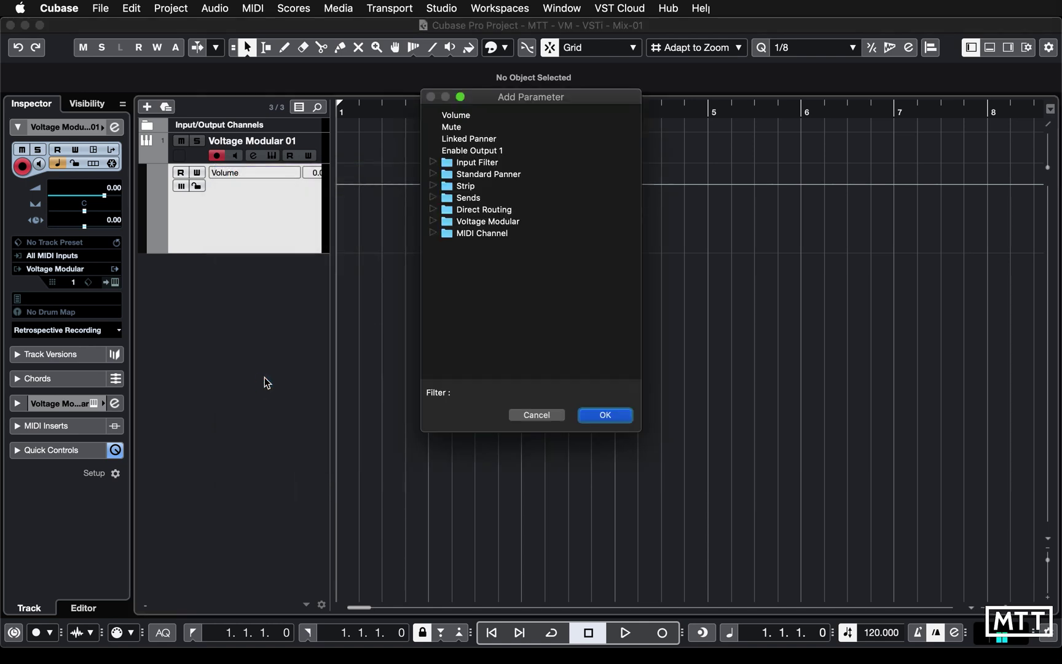
pyautogui.click(434, 221)
pyautogui.click(459, 234)
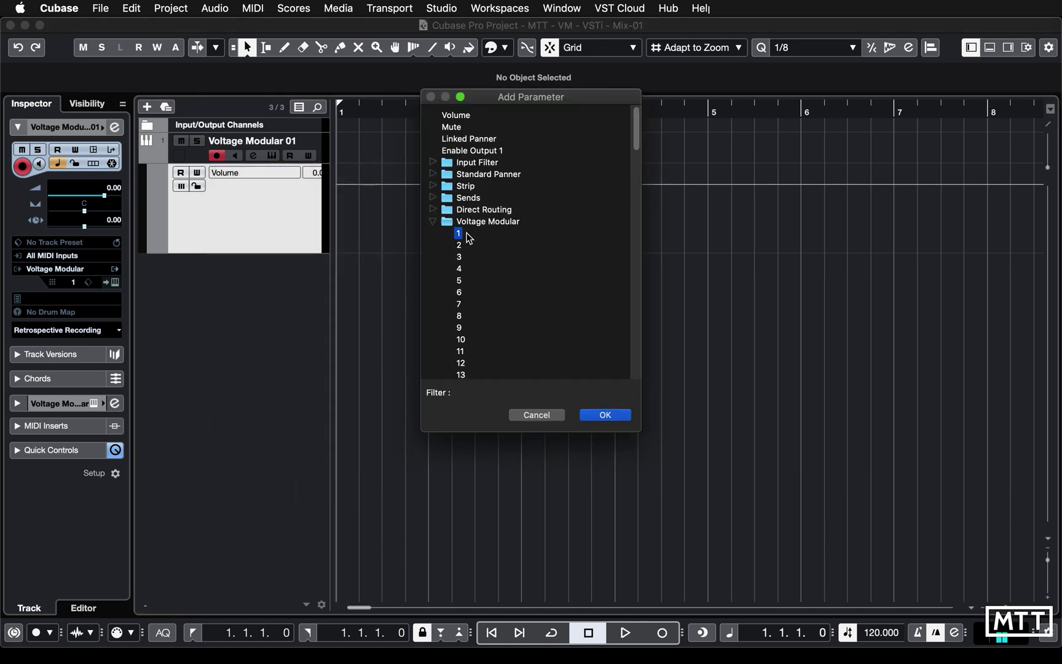
pyautogui.click(602, 416)
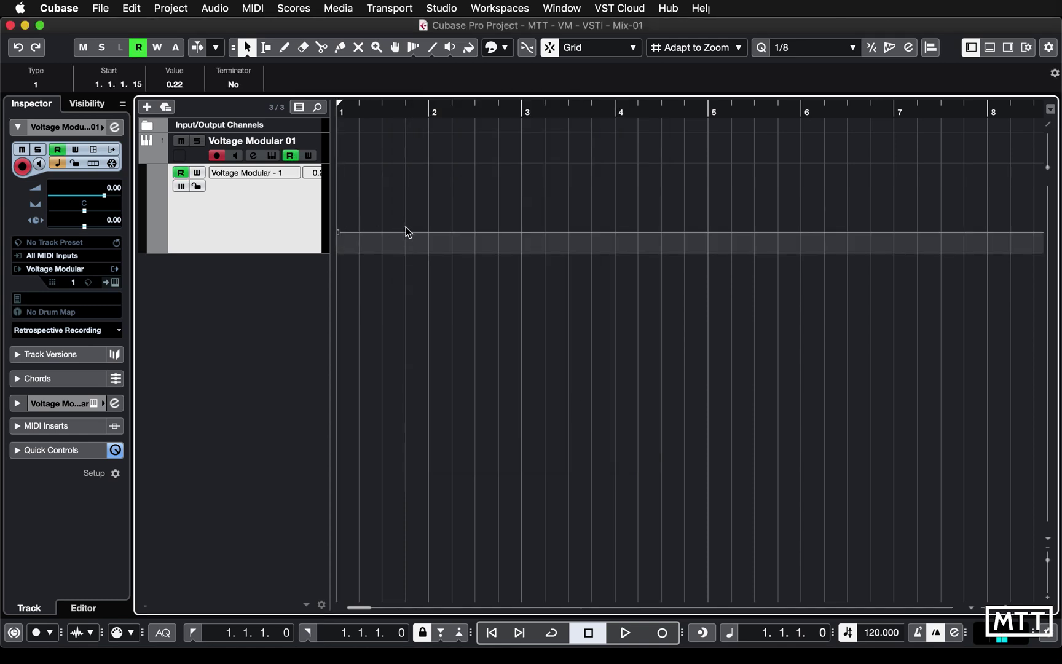
# Draw an automation ramp from 0.00 at bar 1 to about 0.81 at bar 2, and play it back
pyautogui.moveTo(427, 232); pyautogui.dragTo(430, 184)
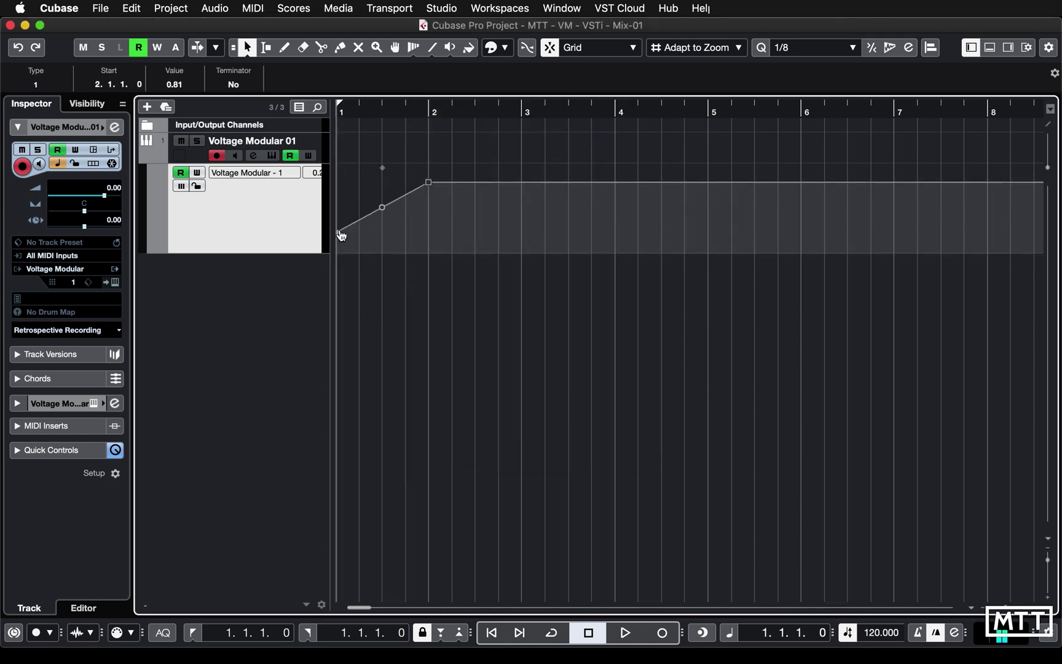
pyautogui.moveTo(339, 234); pyautogui.dragTo(339, 253)
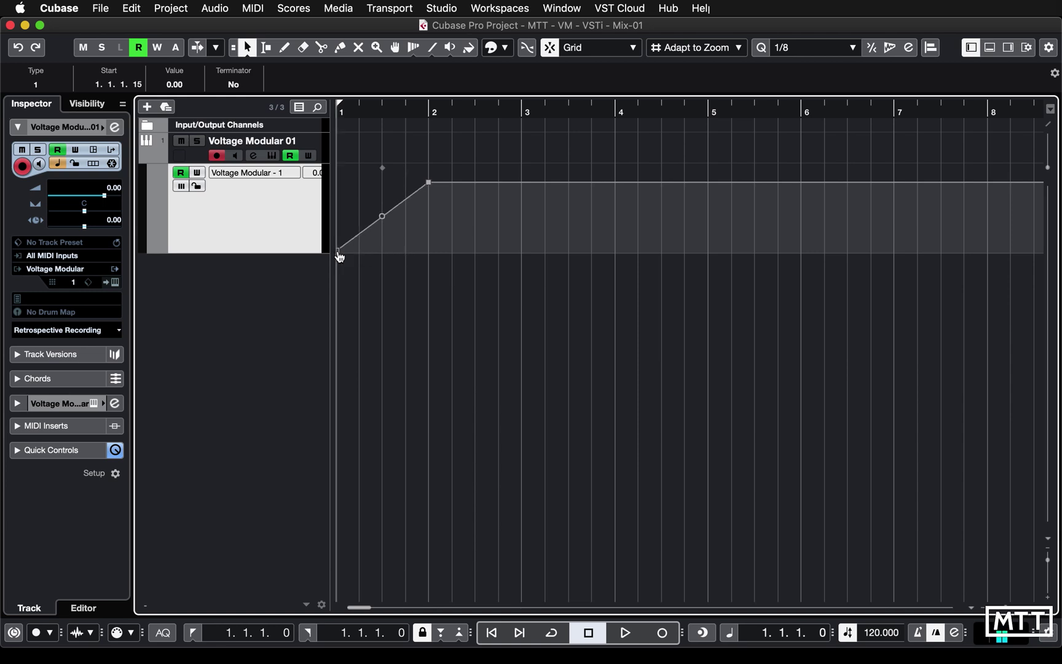
pyautogui.press('space')
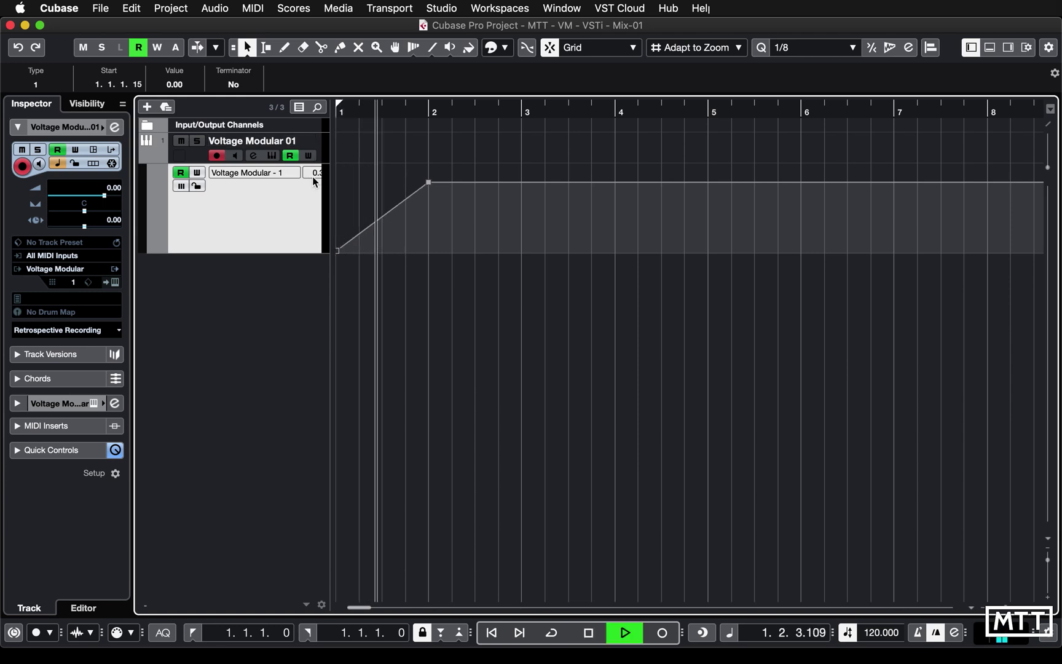
pyautogui.moveTo(429, 183); pyautogui.dragTo(618, 192)
# Reopen the Voltage Modular plug-in window and play the project to watch the filter's cutoff knob follow the automation
pyautogui.click(271, 155)
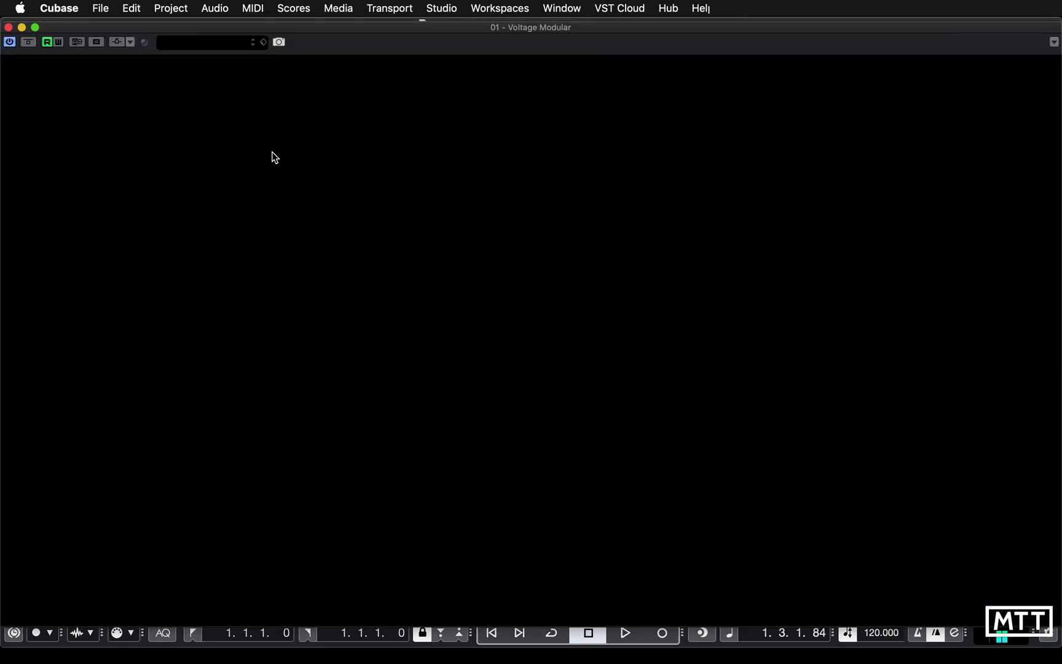
pyautogui.press('space')
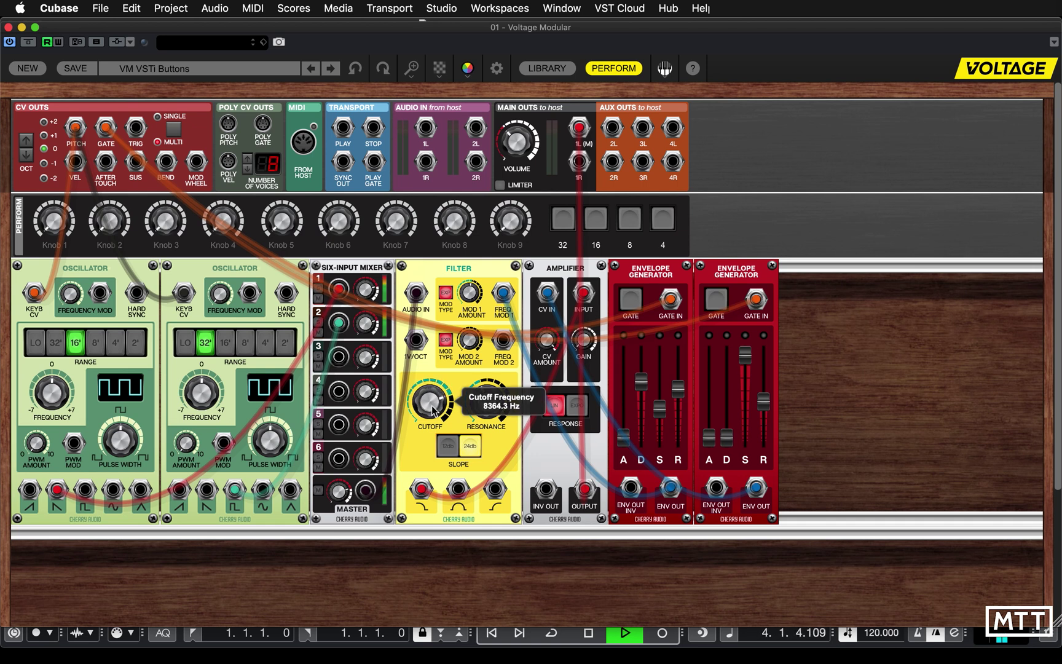
pyautogui.press('space')
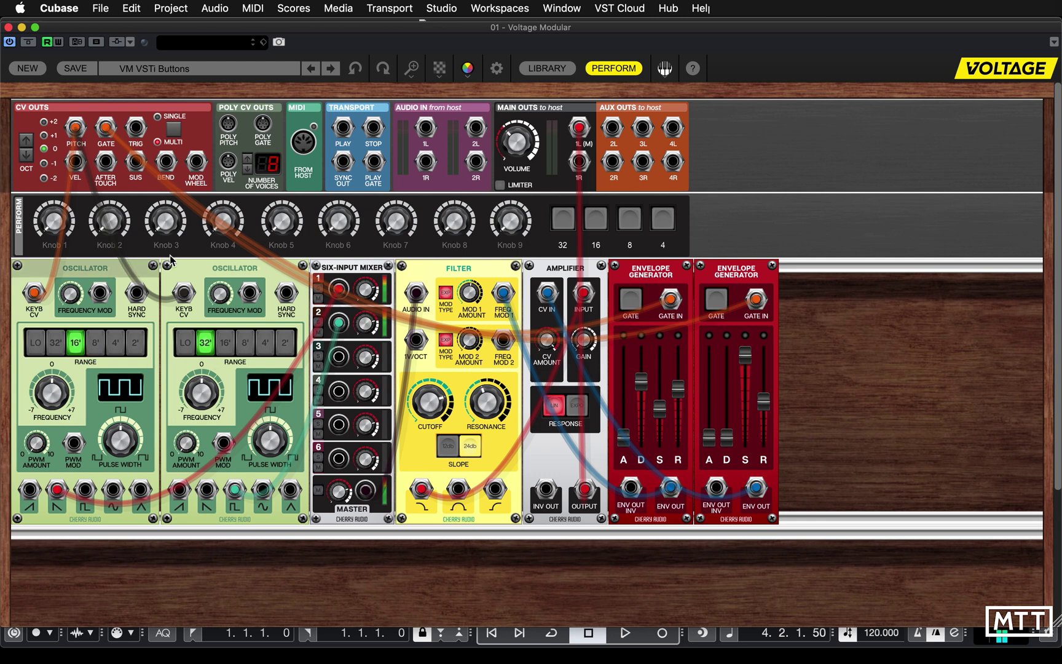
pyautogui.moveTo(75, 127); pyautogui.dragTo(176, 288)
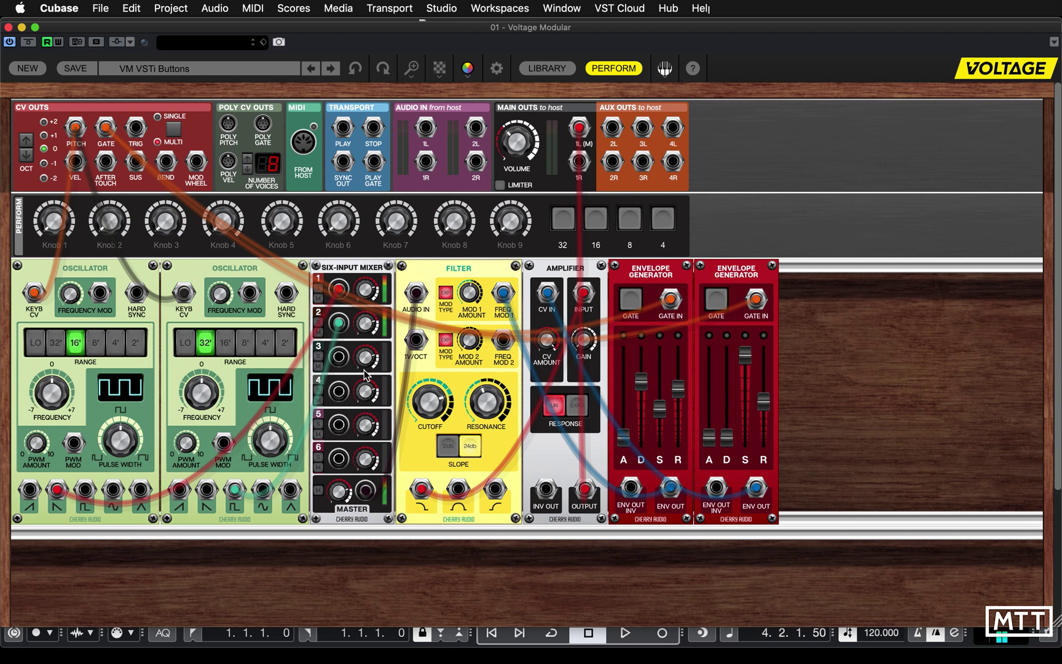
pyautogui.moveTo(364, 375)
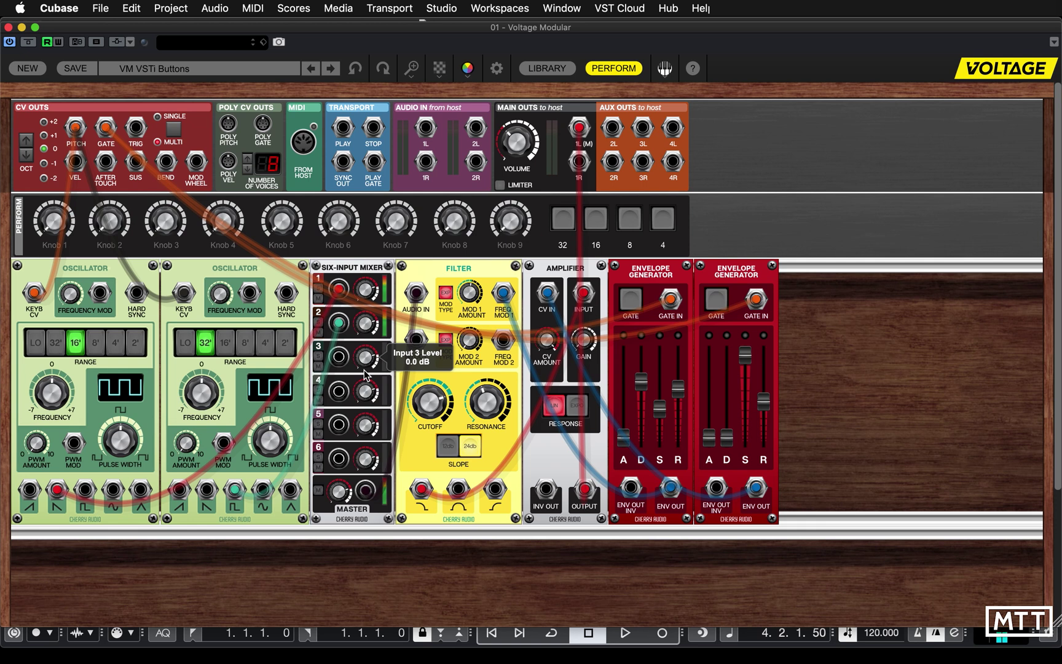
pyautogui.click(560, 230)
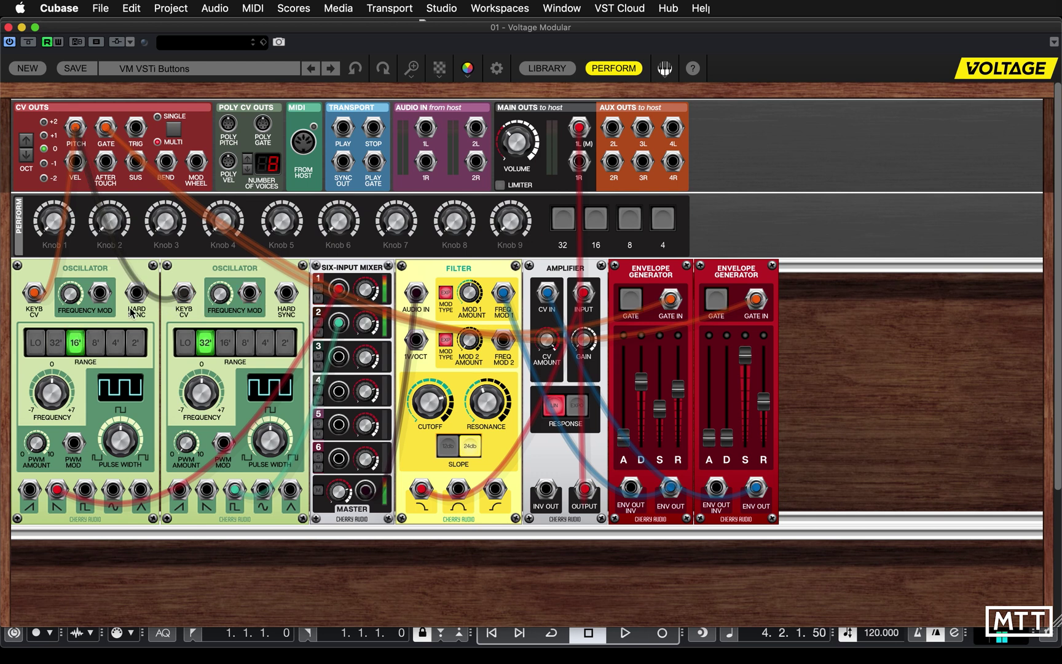
# Switch the first oscillator's range through 32', 16', 8' and 4', and return it to 32'
pyautogui.click(57, 348)
pyautogui.click(75, 344)
pyautogui.click(95, 345)
pyautogui.click(115, 344)
pyautogui.click(89, 348)
pyautogui.click(75, 344)
pyautogui.click(56, 345)
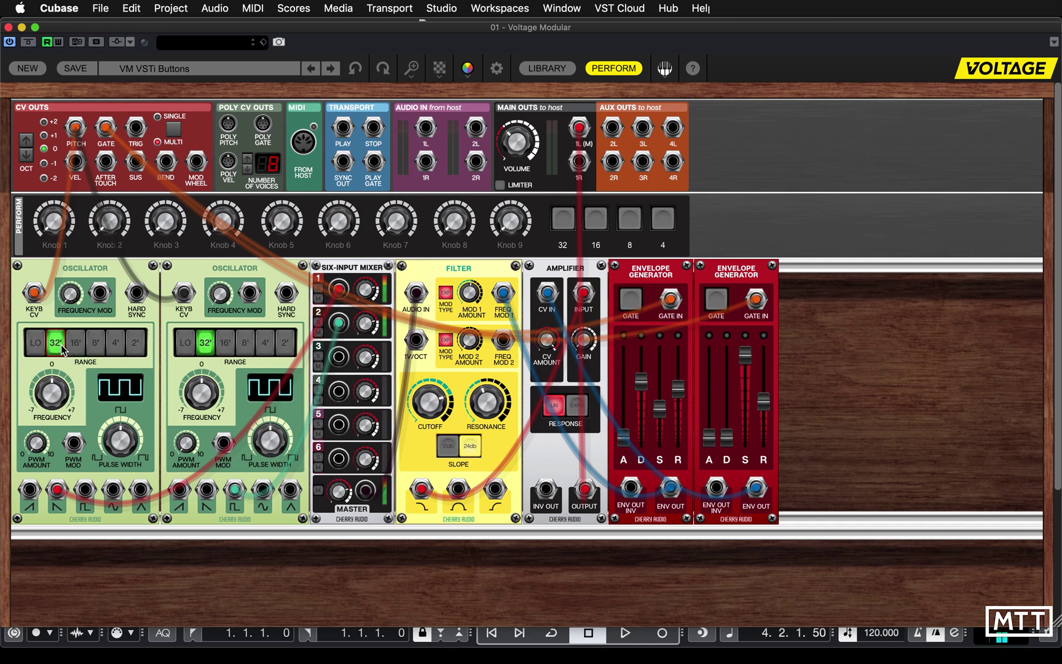
# Assign the first oscillator's 32' and 16' range buttons to the Perform buttons 32 and 16
pyautogui.rightClick(56, 348)
pyautogui.moveTo(148, 298)
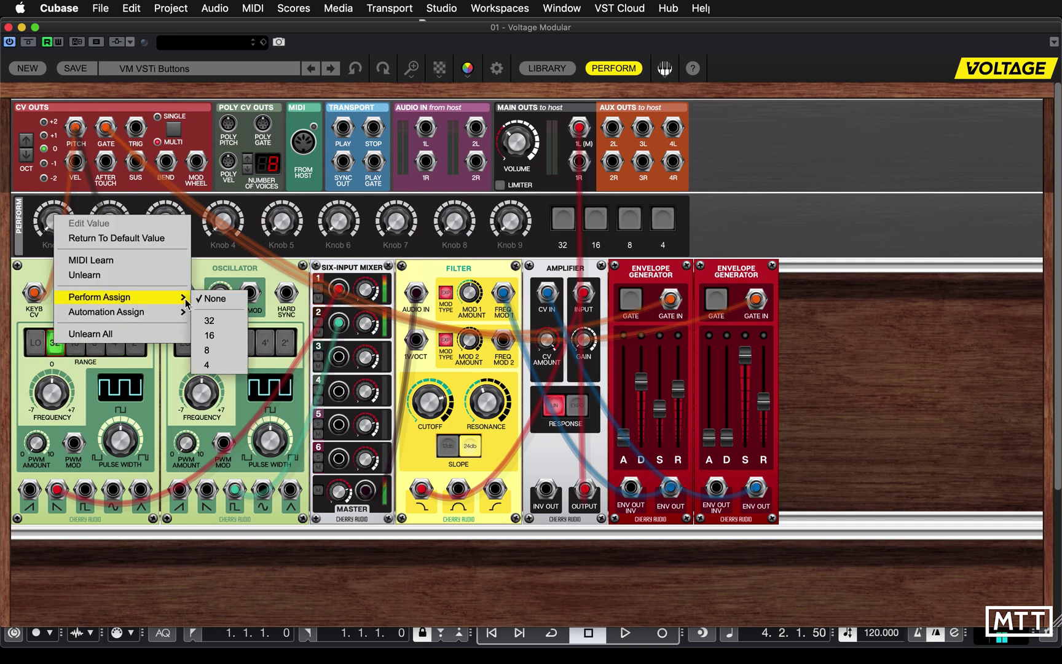
pyautogui.click(201, 321)
pyautogui.click(75, 345)
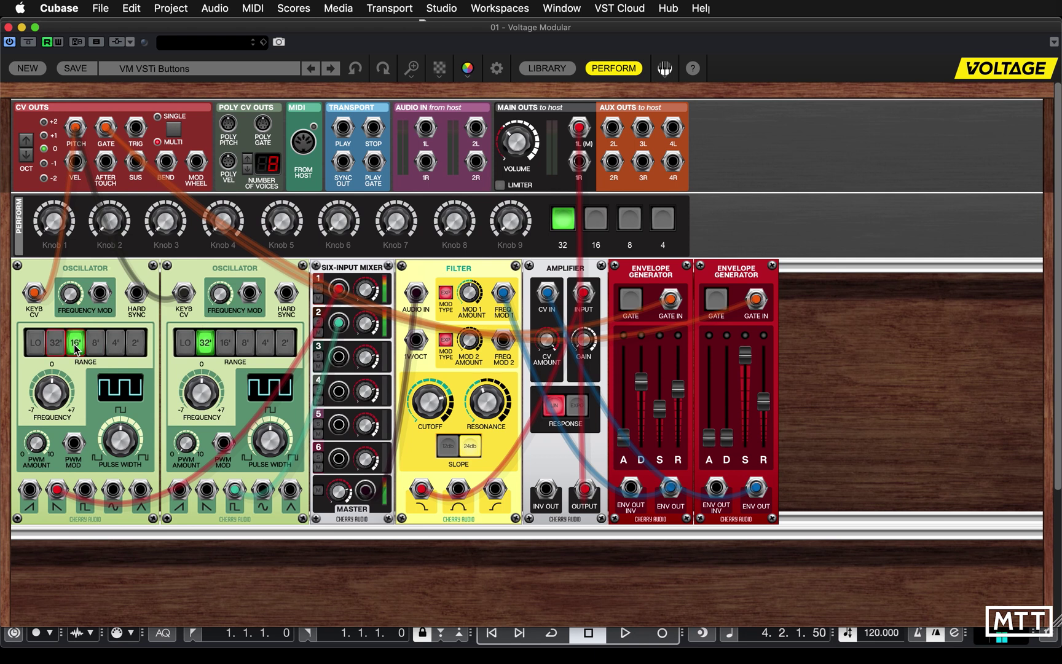
pyautogui.rightClick(75, 344)
pyautogui.moveTo(165, 301)
pyautogui.click(227, 337)
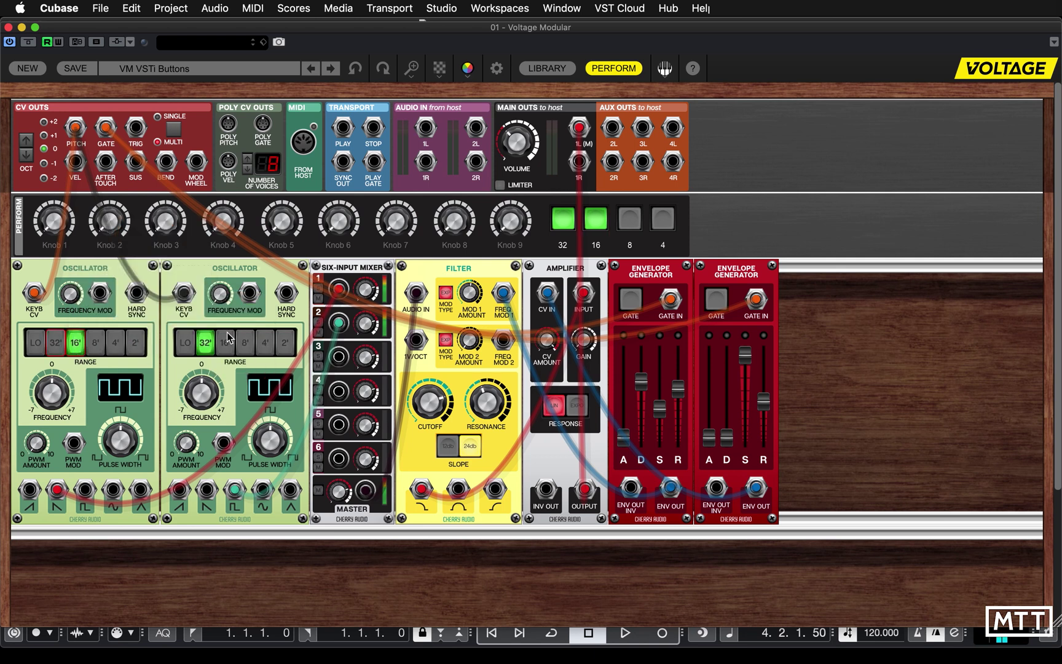
# Assign the first oscillator's 8' and 4' range buttons to the Perform buttons 8 and 4
pyautogui.click(96, 345)
pyautogui.rightClick(96, 344)
pyautogui.moveTo(206, 302)
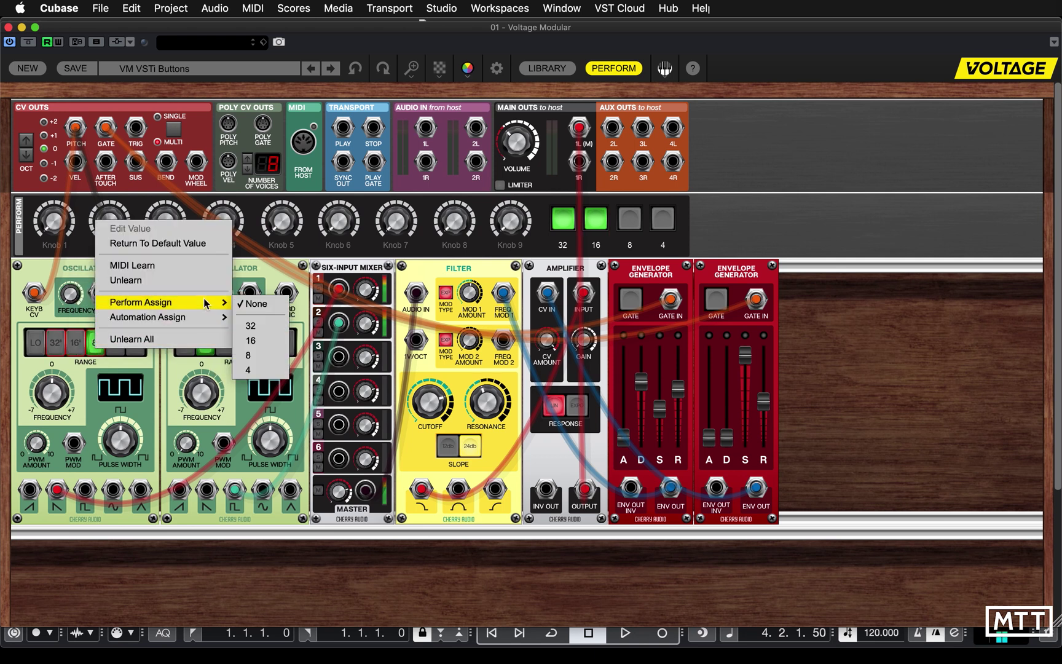
pyautogui.click(247, 355)
pyautogui.click(116, 343)
pyautogui.rightClick(118, 348)
pyautogui.moveTo(231, 301)
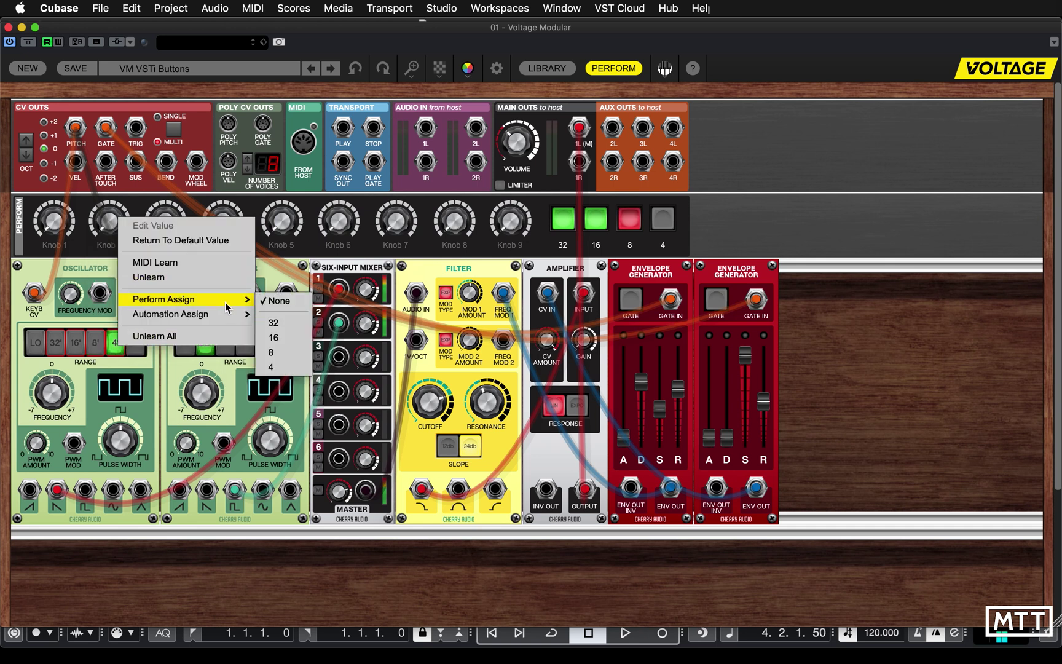
pyautogui.click(287, 368)
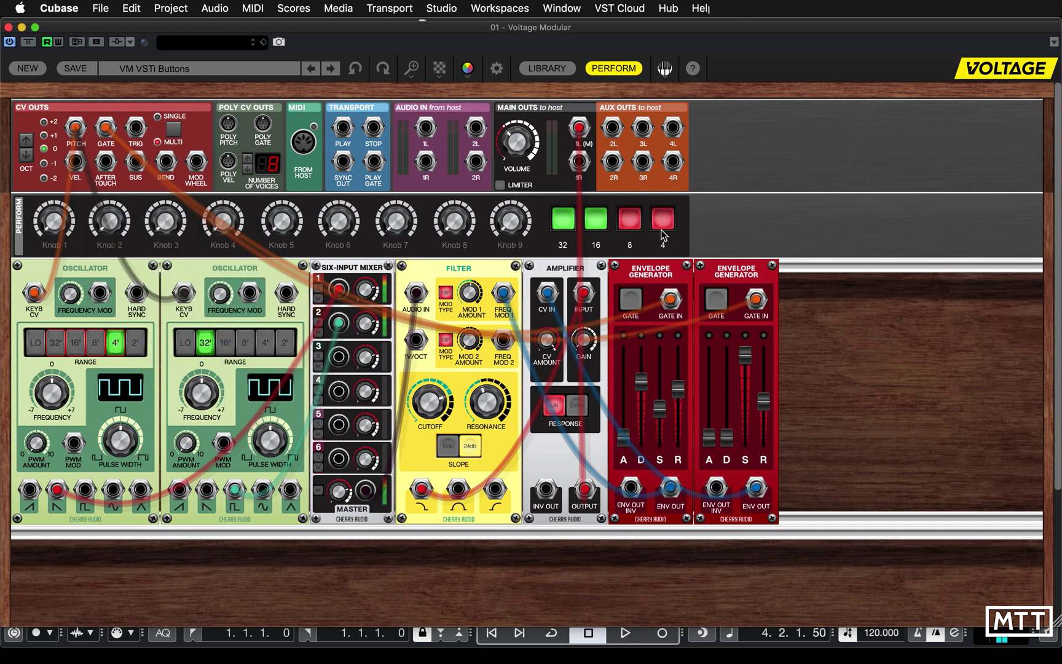
# Switch the first oscillator's range back and forth using the Perform buttons 32, 16, 8 and 4, ending on 32
pyautogui.click(630, 219)
pyautogui.click(666, 225)
pyautogui.click(639, 219)
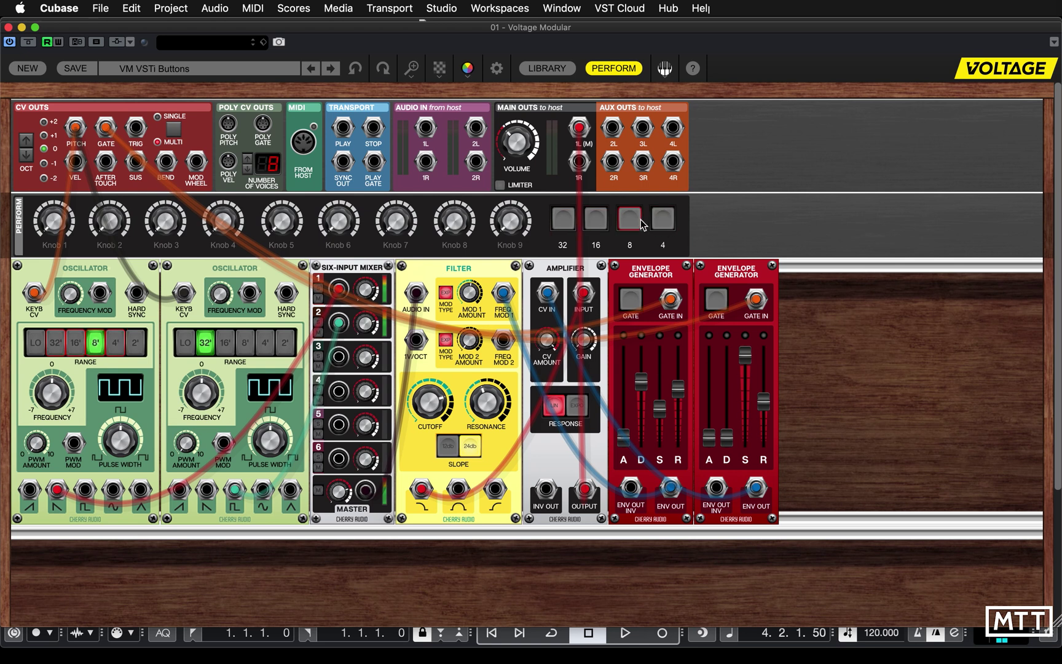
pyautogui.click(597, 220)
pyautogui.click(566, 222)
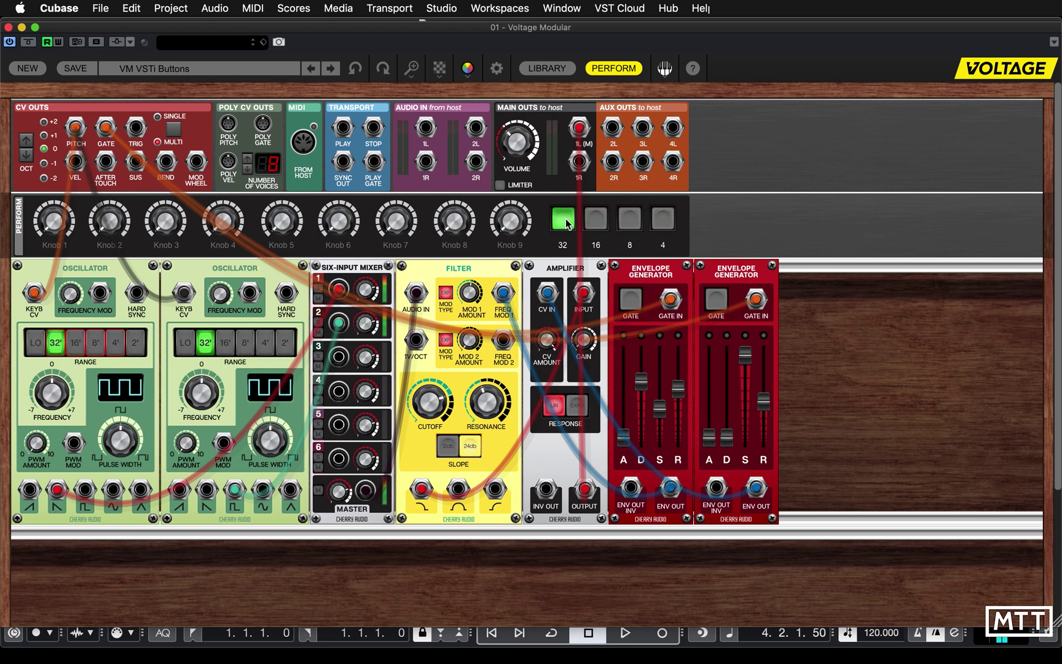
pyautogui.click(596, 220)
pyautogui.click(634, 220)
pyautogui.click(661, 224)
pyautogui.click(630, 219)
pyautogui.click(596, 219)
pyautogui.click(563, 219)
# Assign Perform button 32 to automation parameter 2, keeping the name Performer:Button 1
pyautogui.rightClick(564, 223)
pyautogui.moveTo(519, 305)
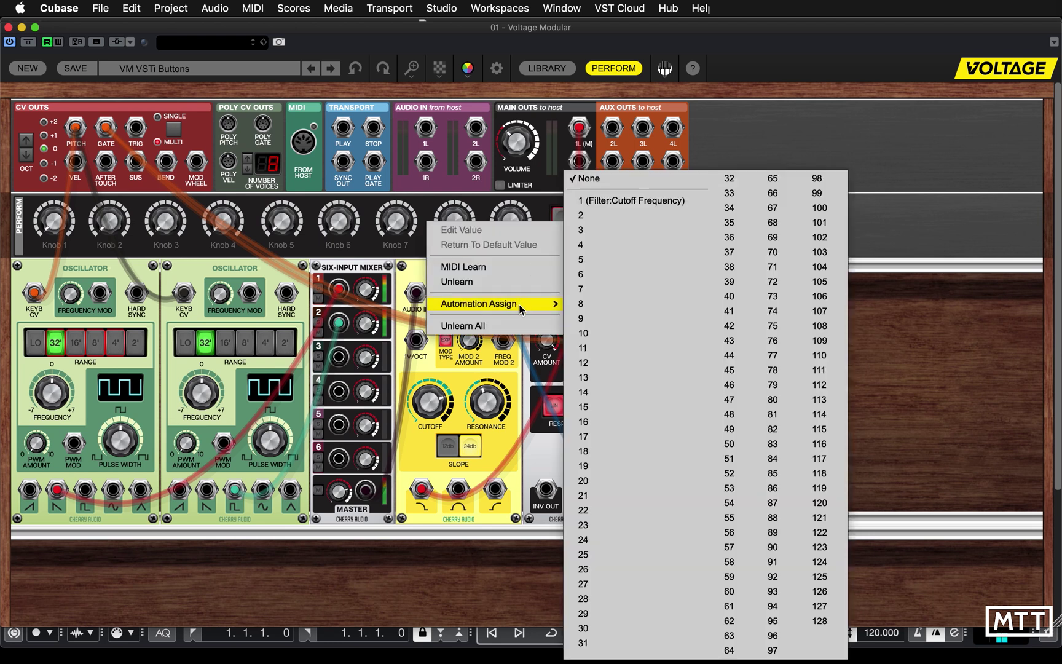
pyautogui.click(587, 218)
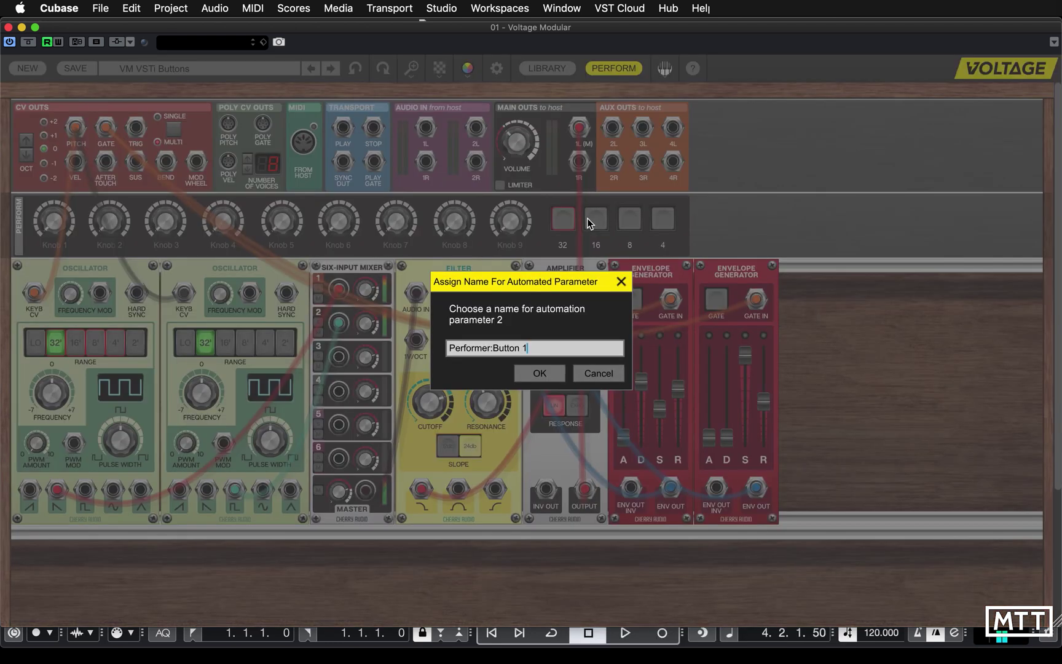
pyautogui.click(546, 375)
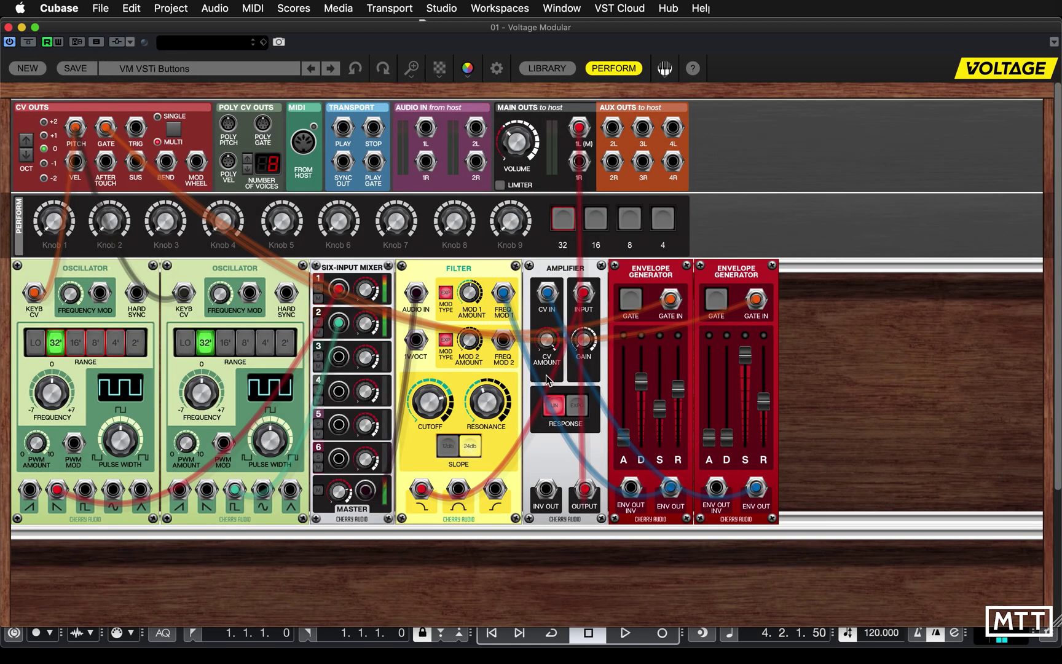
# Close the plug-in window and delete all points of the Voltage Modular parameter 1 automation
pyautogui.click(9, 28)
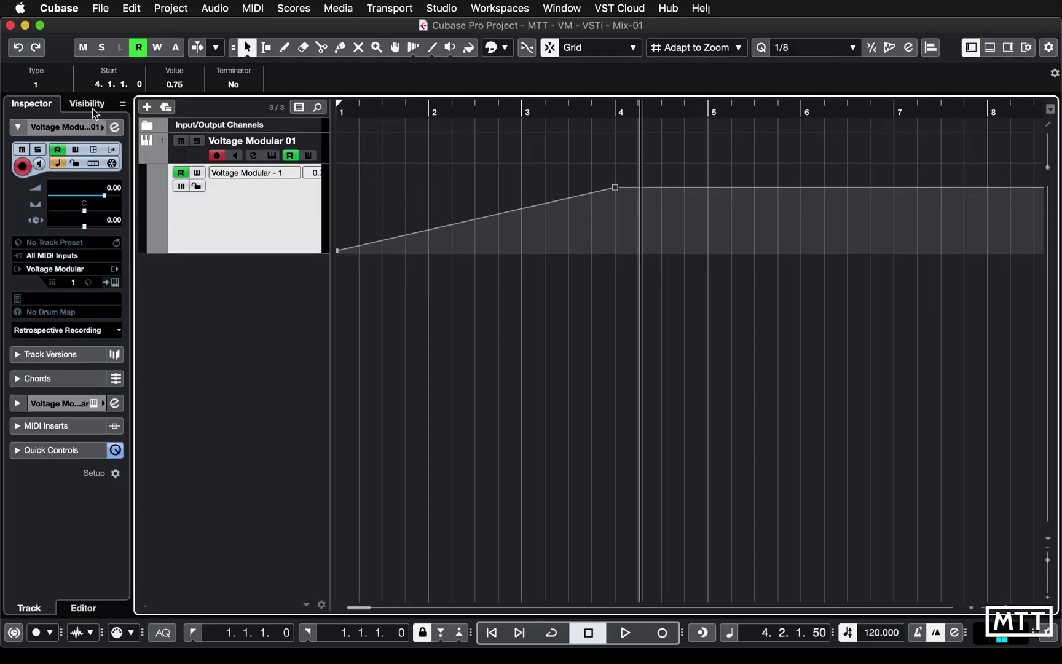
pyautogui.click(625, 167)
pyautogui.moveTo(625, 167); pyautogui.dragTo(299, 306)
pyautogui.press('Delete')
# Switch the automation lane to Voltage Modular parameter 2
pyautogui.click(262, 173)
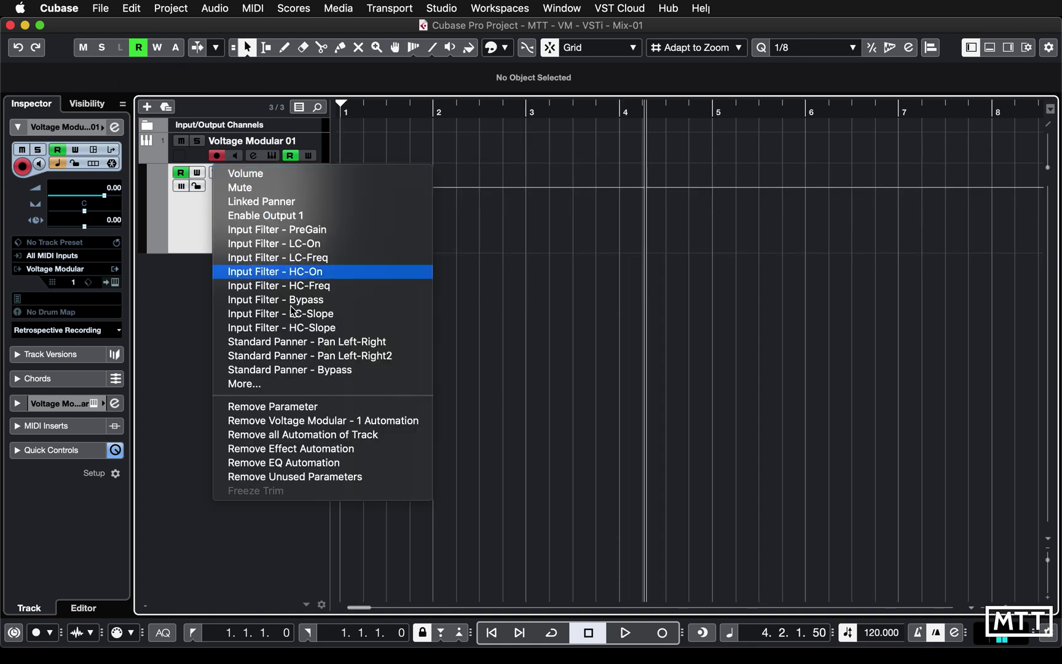
pyautogui.click(365, 388)
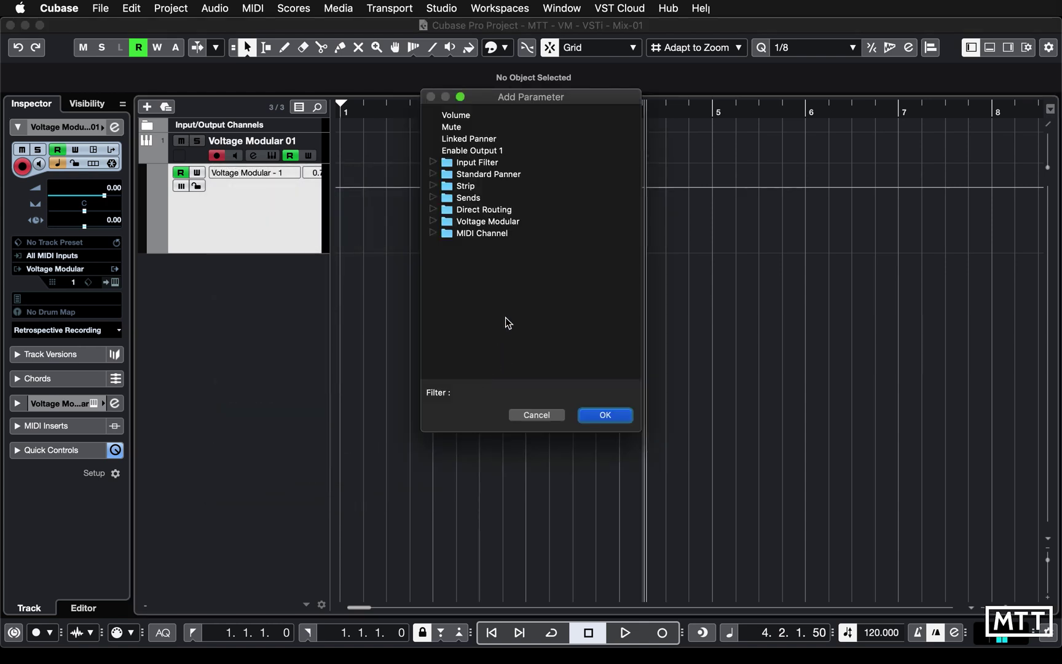
pyautogui.click(437, 221)
pyautogui.click(458, 245)
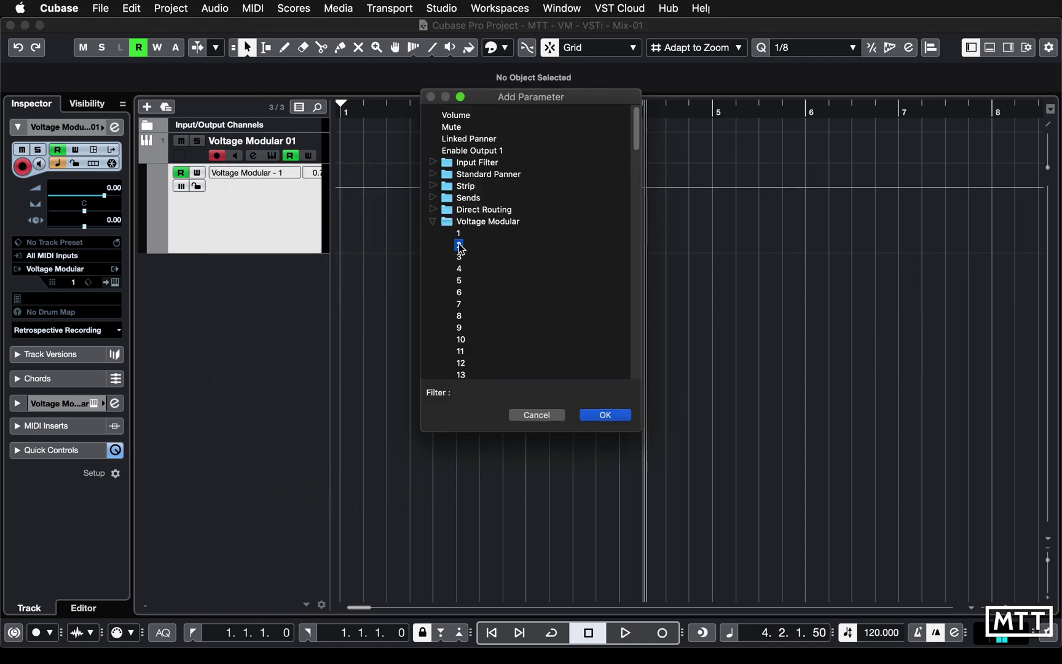
pyautogui.click(622, 415)
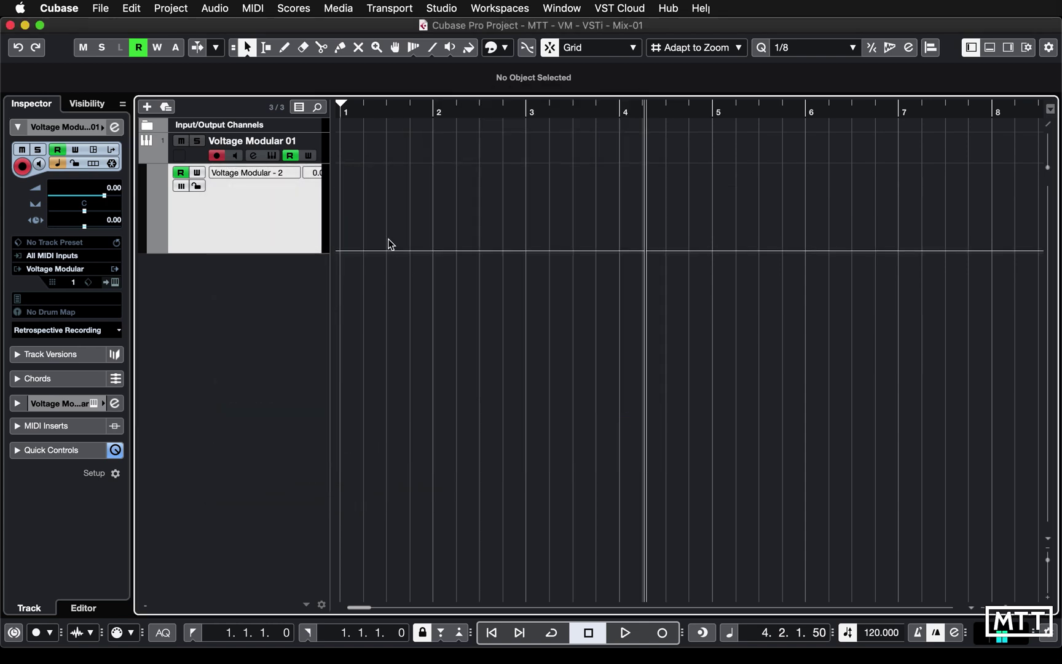
# Draw a parameter 2 automation ramp from 0.00 at bar 1 to 1.00 at bar 5, and return to the project start
pyautogui.click(341, 250)
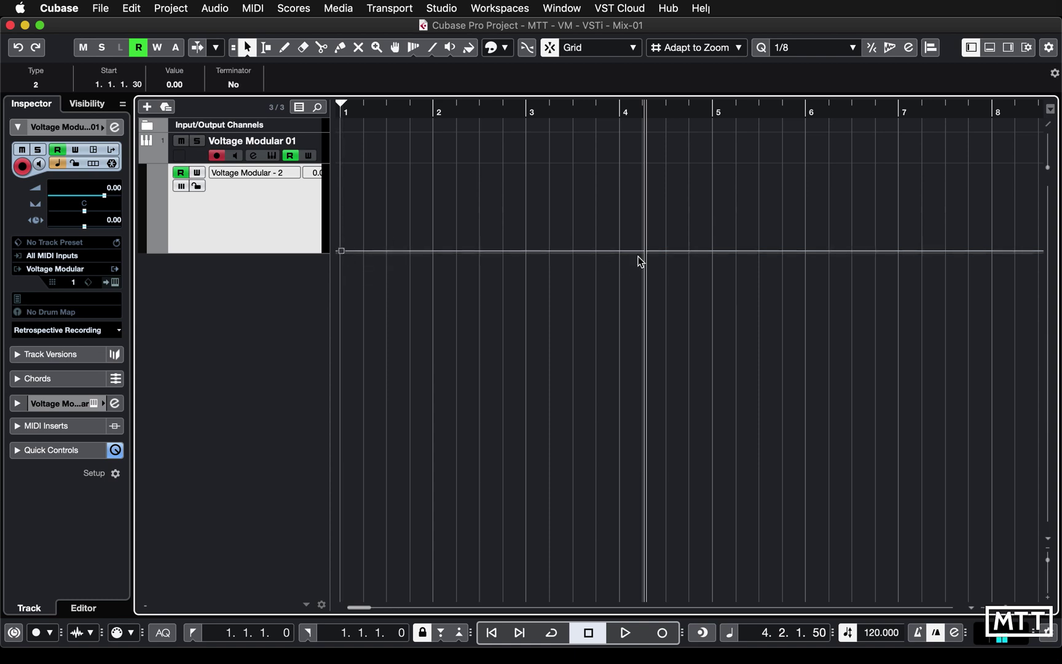
pyautogui.moveTo(713, 245); pyautogui.dragTo(713, 154)
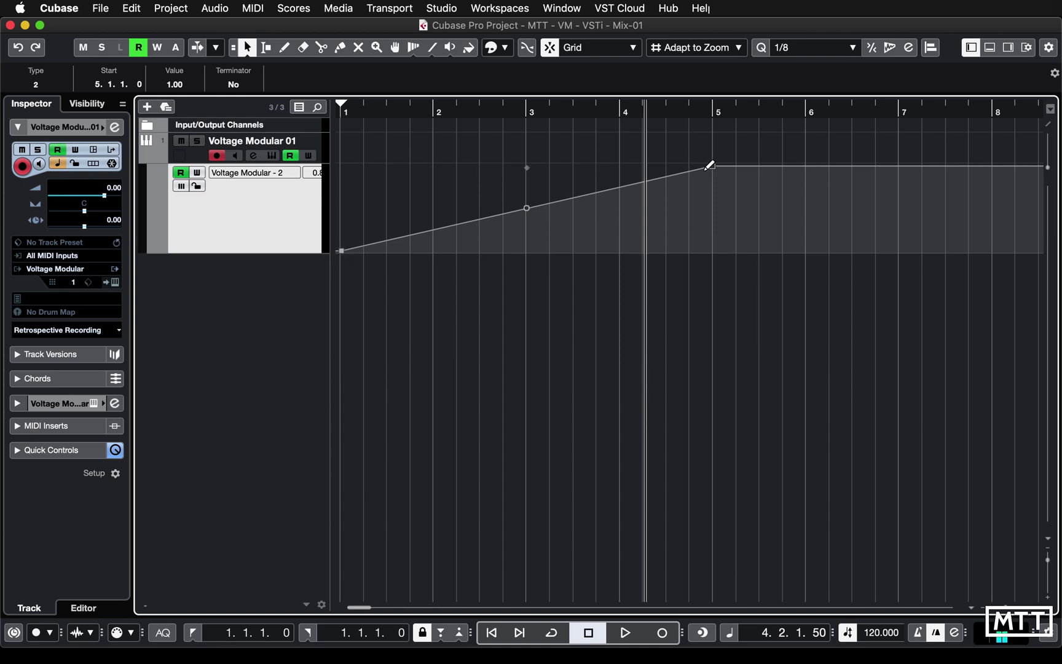
pyautogui.press(',')
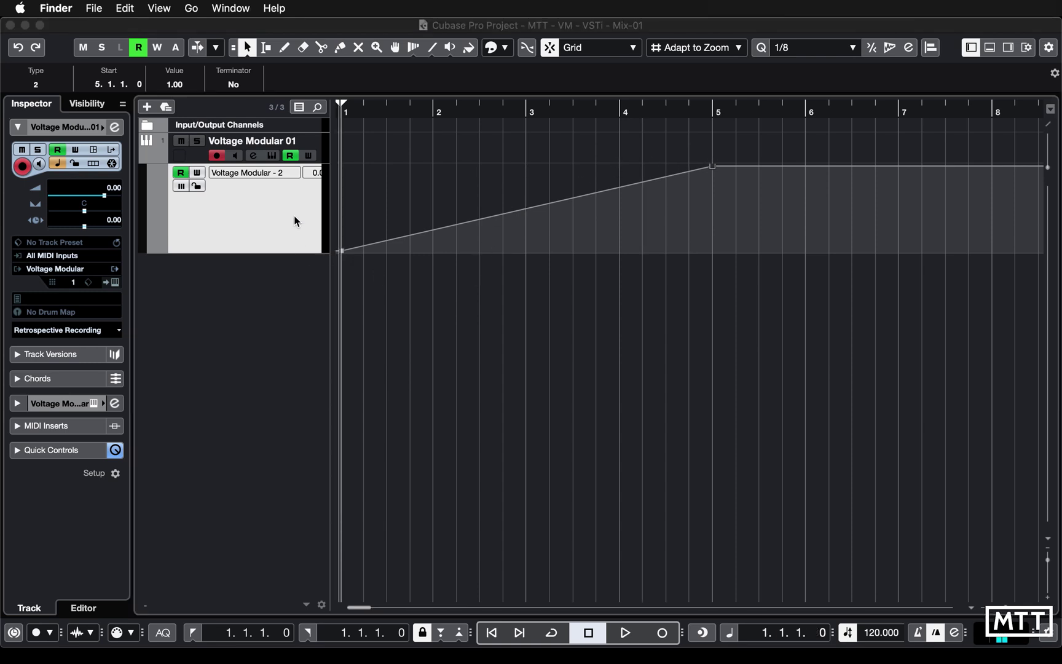
# Reopen the Voltage Modular window and play the project to check whether Perform button 32 follows the automation
pyautogui.click(274, 156)
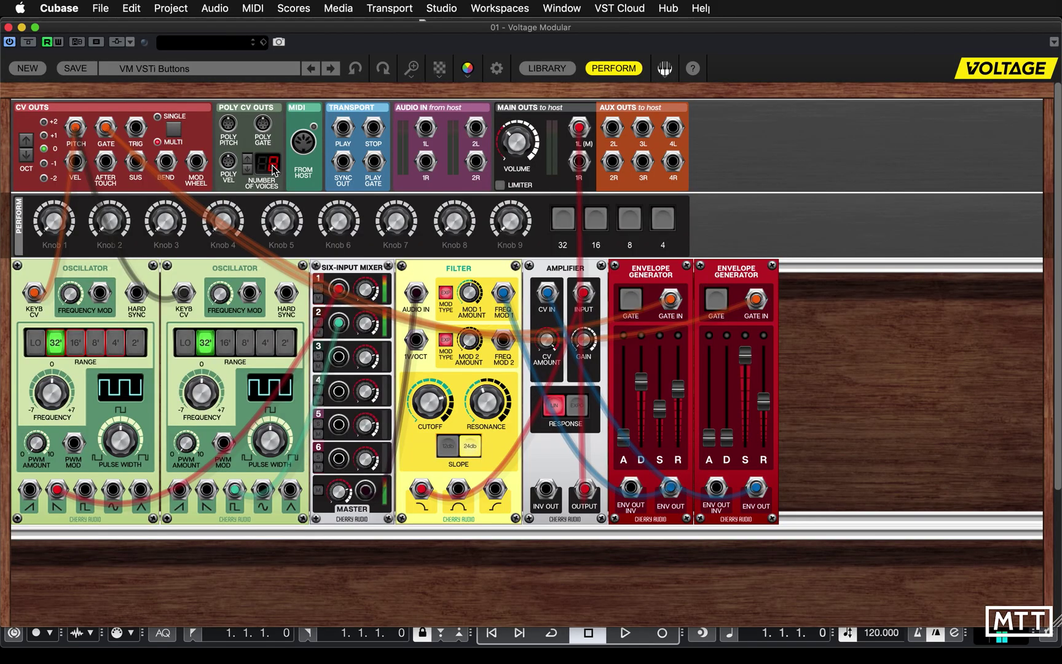
pyautogui.press('space')
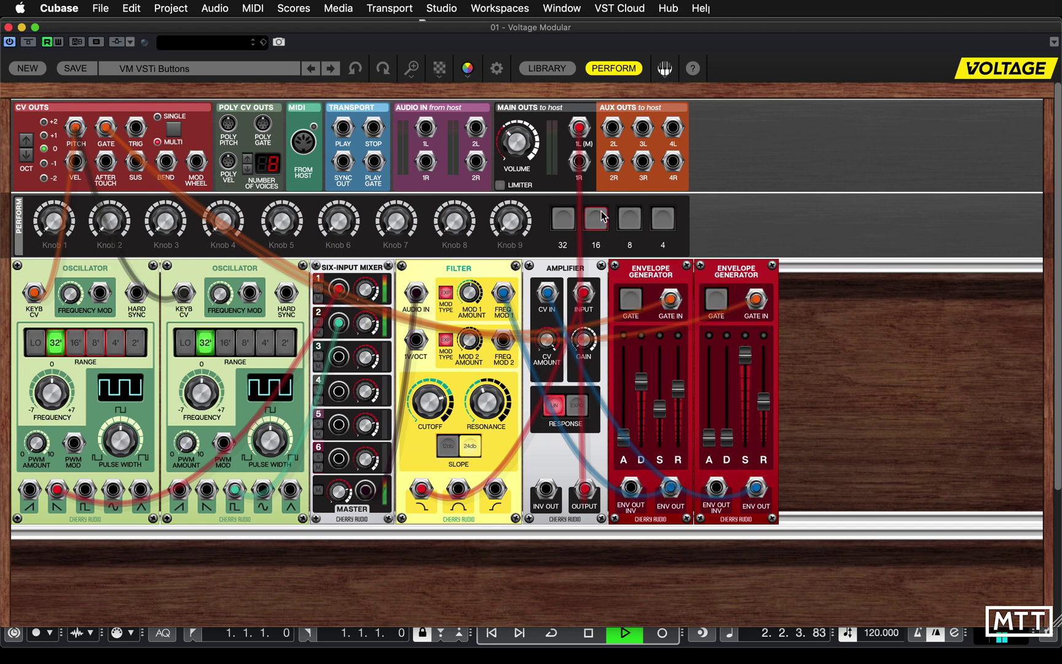
pyautogui.click(563, 218)
pyautogui.press('space')
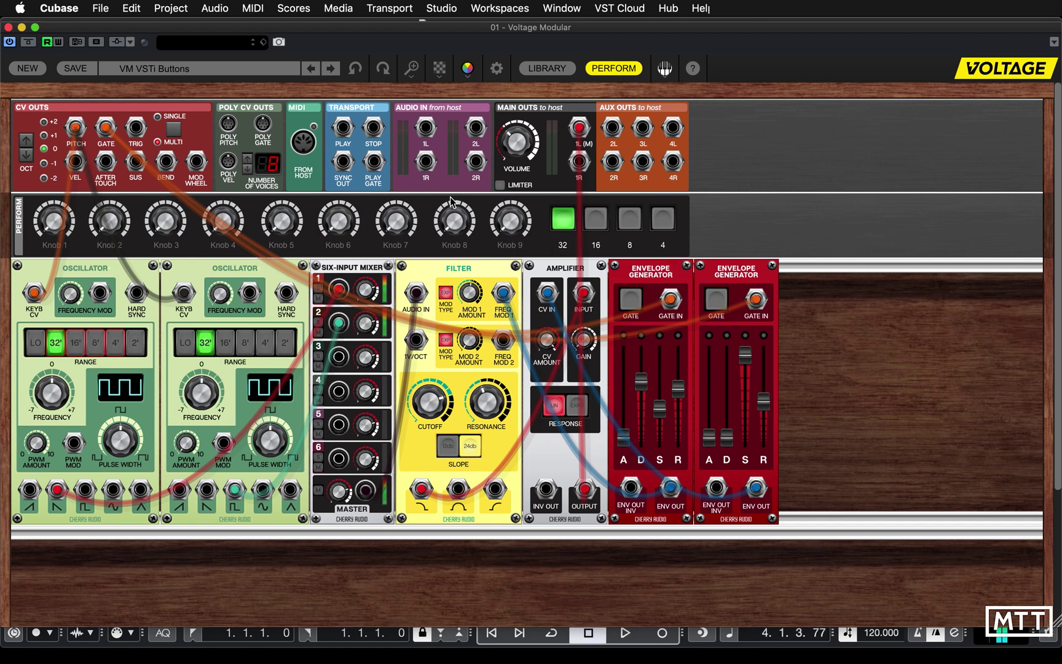
# Close the plug-in window and reshape the ramp with a peak at bar 2 and a dip to 0.10 at 2.4.1
pyautogui.click(8, 28)
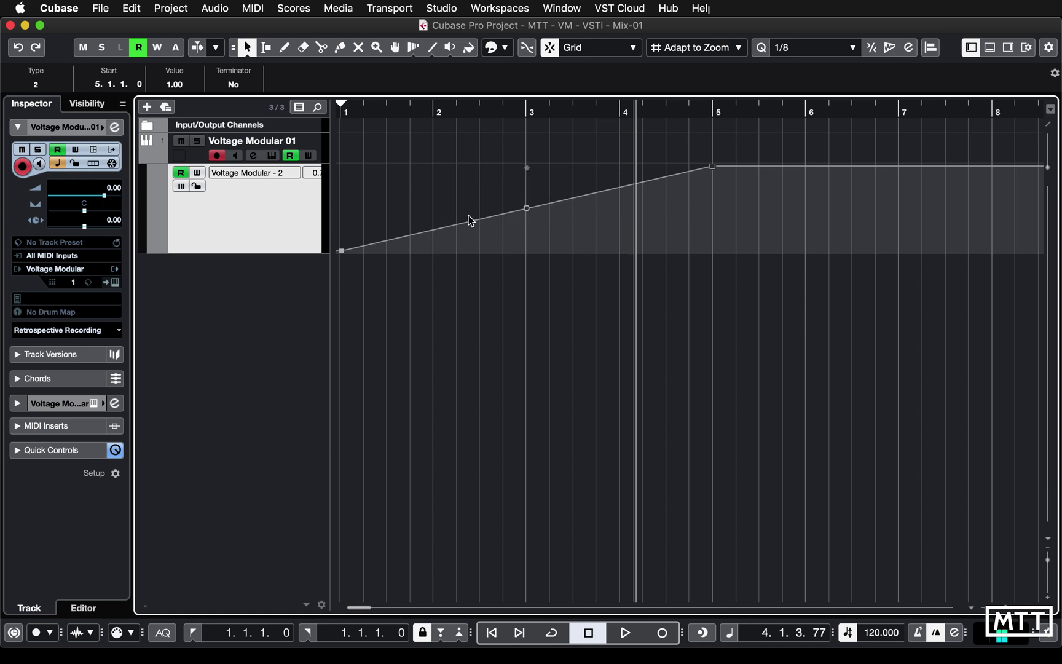
pyautogui.moveTo(389, 239); pyautogui.dragTo(503, 244)
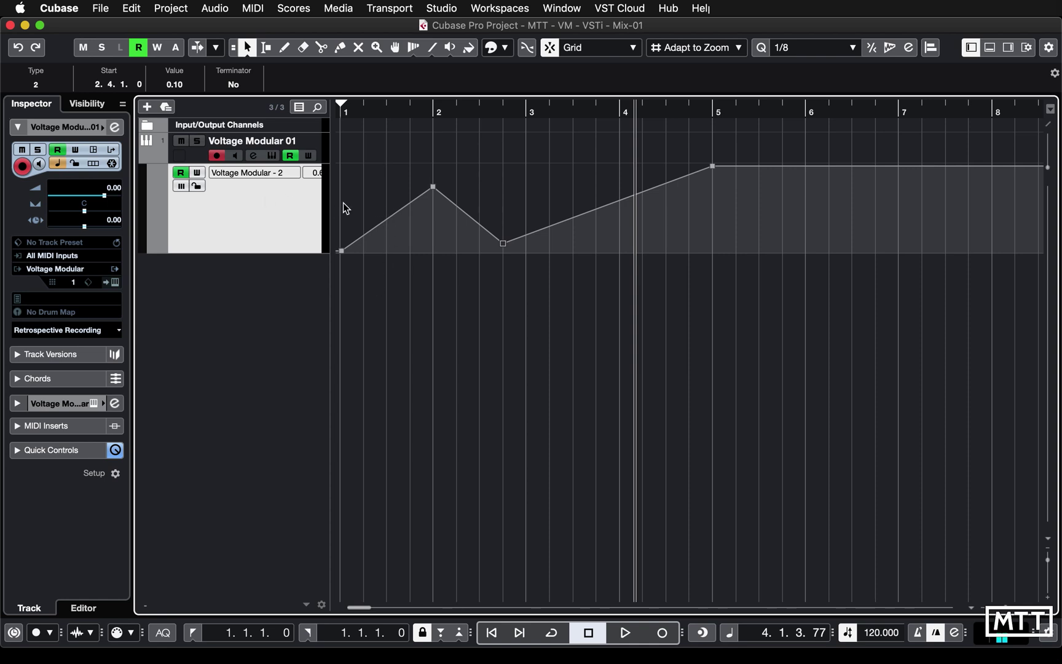
# Add a second automation lane for Mute and draw on/off switches at beat 1.3, bar 2 and late in bar 2
pyautogui.rightClick(212, 272)
pyautogui.click(188, 268)
pyautogui.click(156, 249)
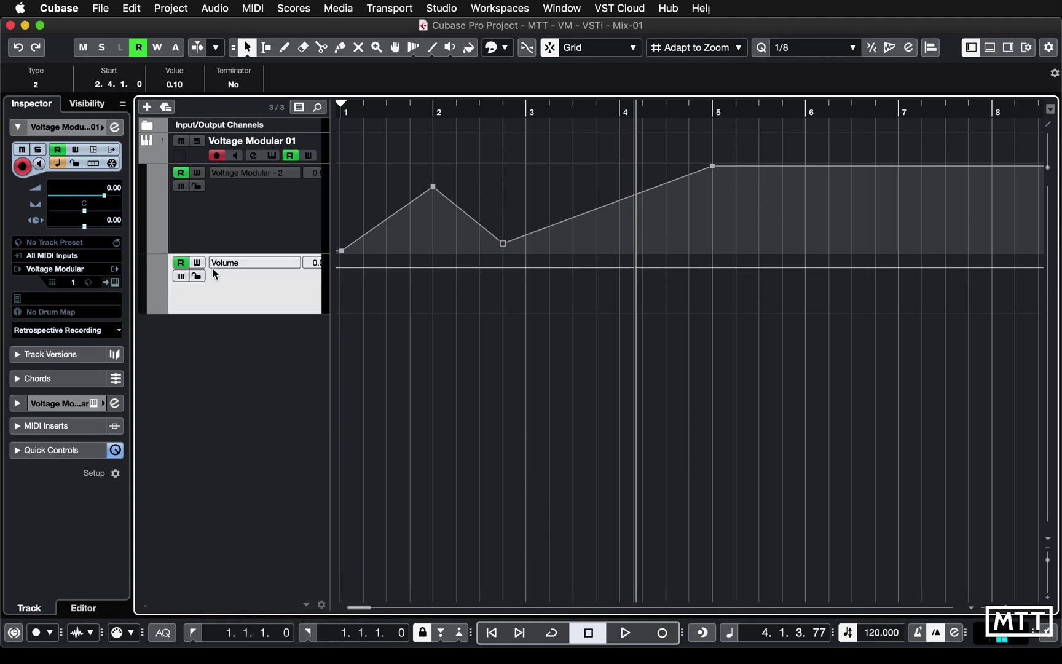
pyautogui.click(233, 263)
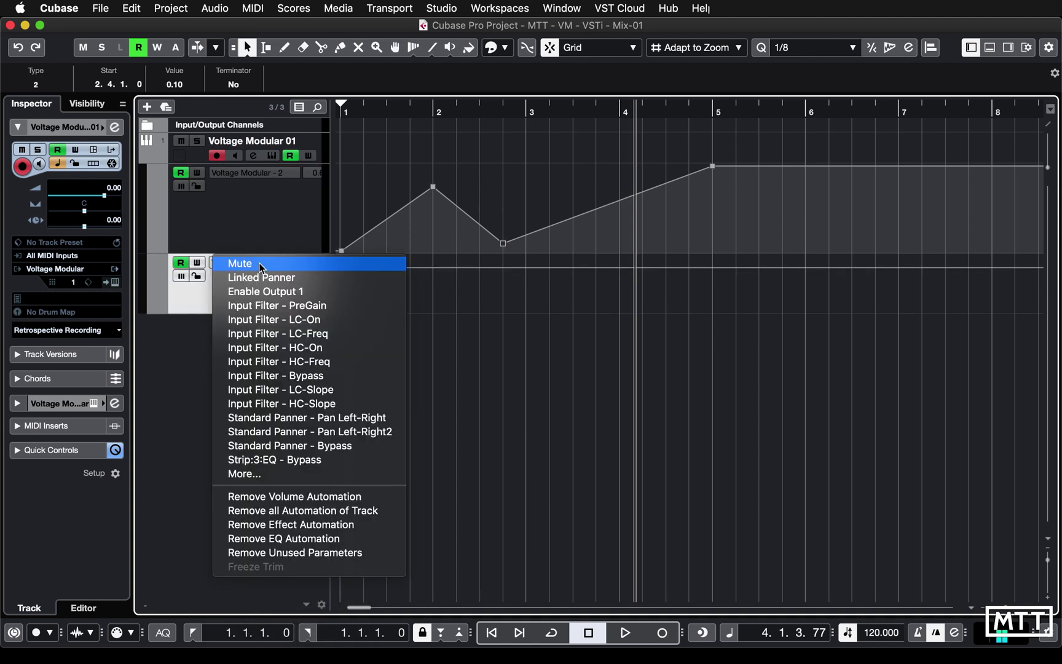
pyautogui.click(259, 263)
pyautogui.click(342, 306)
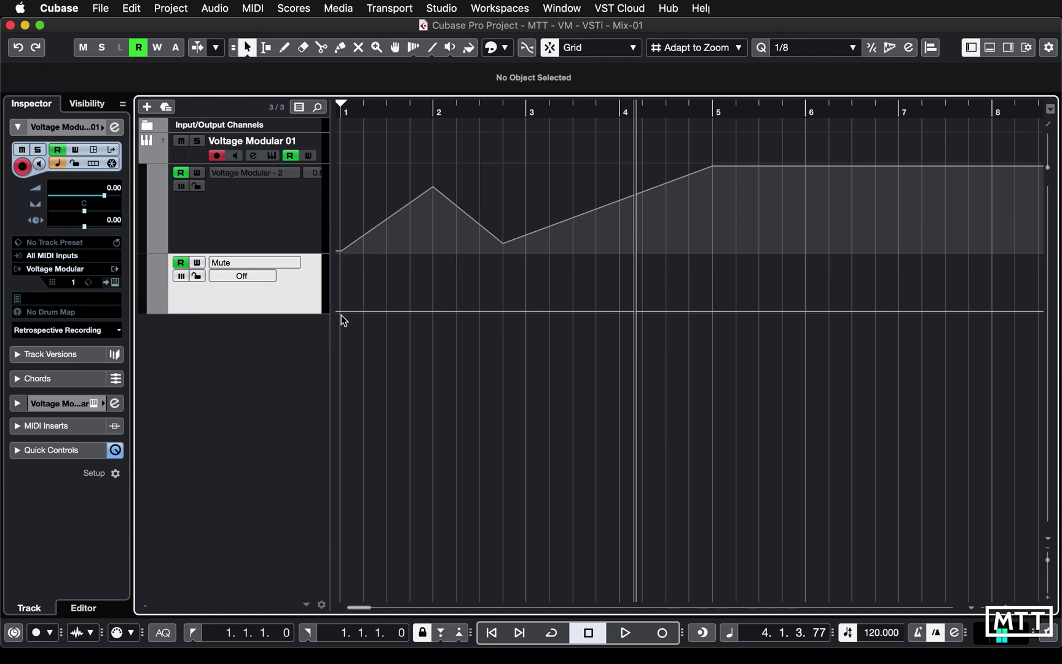
pyautogui.moveTo(393, 307)
pyautogui.mouseDown()
pyautogui.moveTo(395, 266)
pyautogui.moveTo(447, 254)
pyautogui.moveTo(441, 324)
pyautogui.moveTo(496, 301)
pyautogui.moveTo(495, 256)
pyautogui.mouseUp()
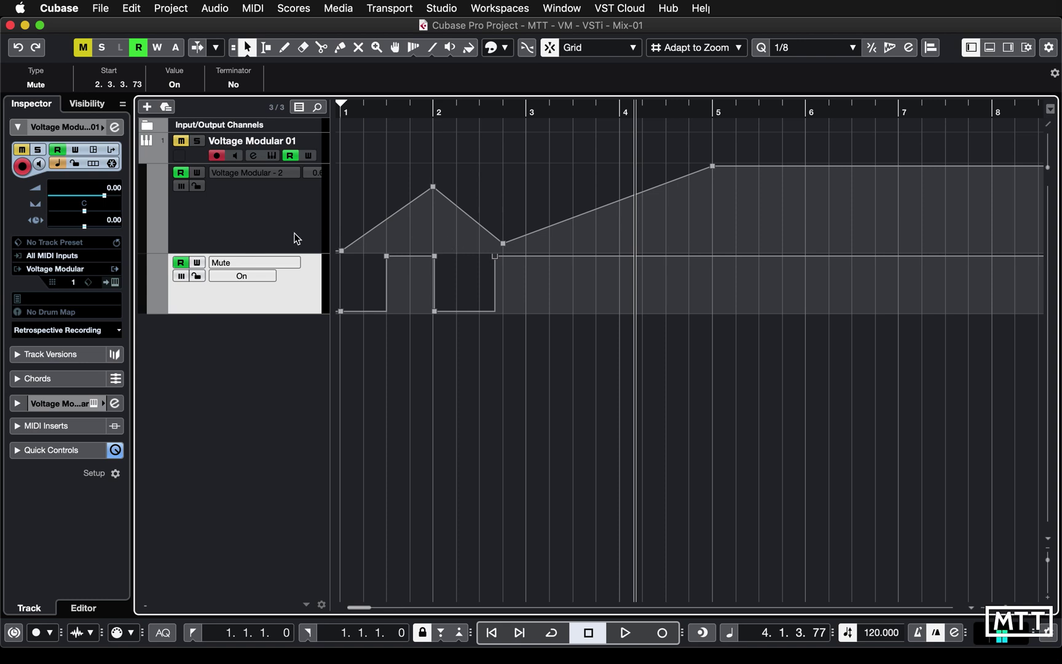
# Delete all automation points, remove both automation lanes, and unmute and enlarge the Voltage Modular track
pyautogui.moveTo(784, 342); pyautogui.dragTo(325, 149)
pyautogui.press('Delete')
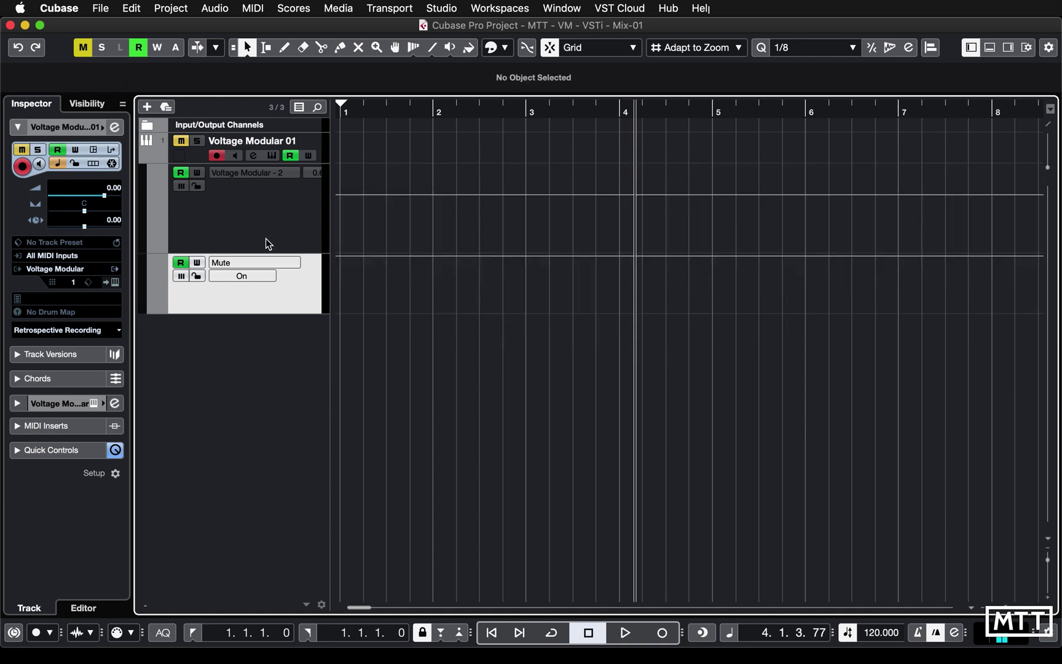
pyautogui.click(153, 169)
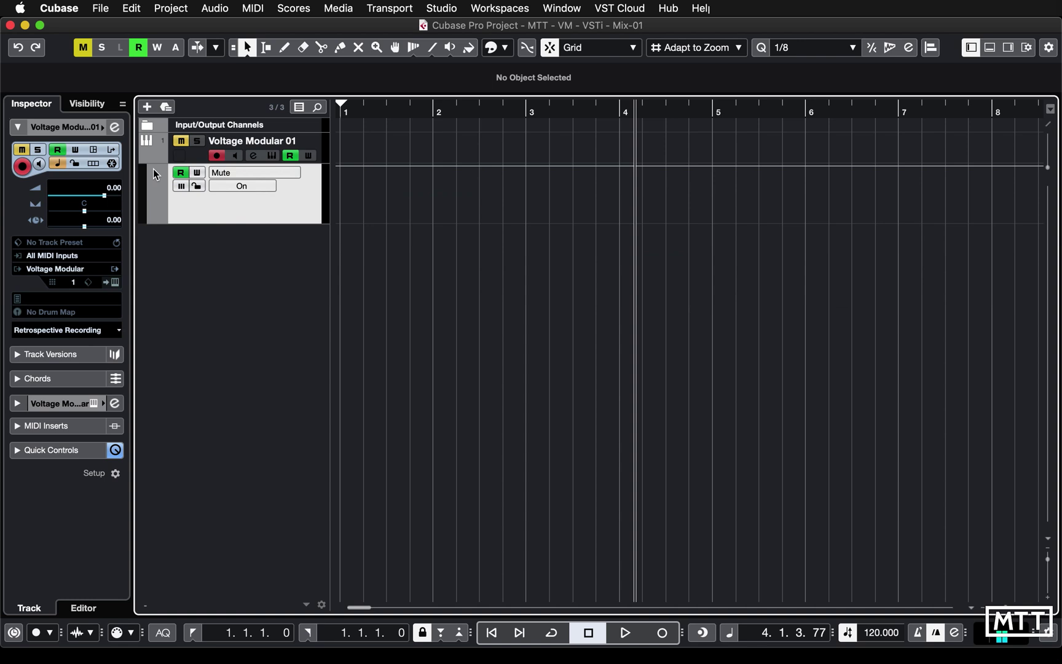
pyautogui.click(152, 168)
pyautogui.moveTo(194, 162); pyautogui.dragTo(202, 208)
pyautogui.click(182, 142)
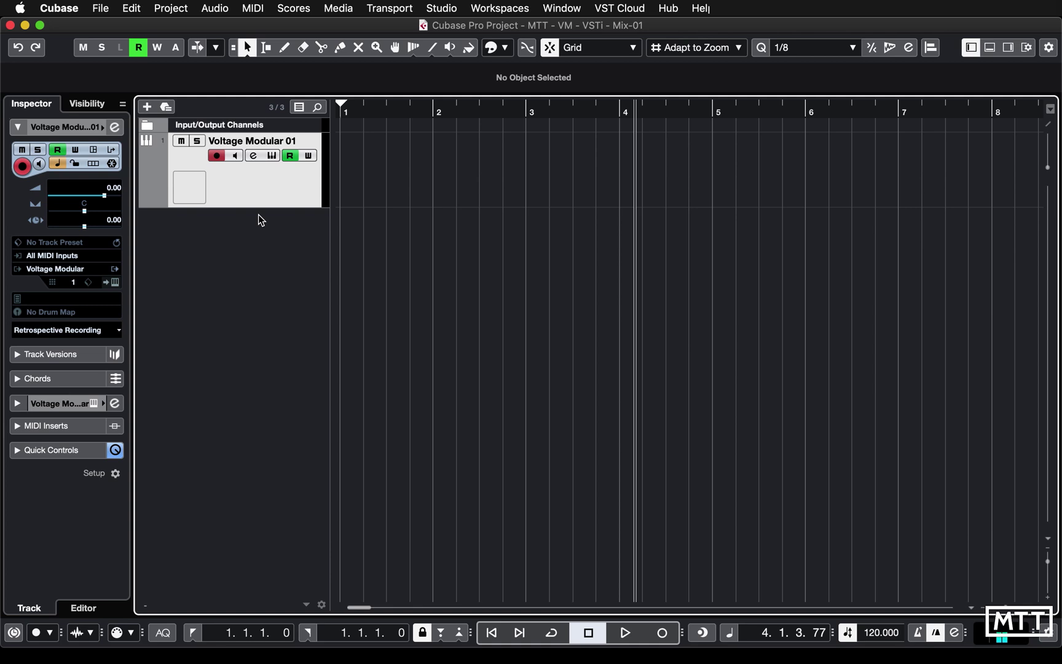
# Reopen the Voltage Modular window and set Perform button 32's automation assignment to None
pyautogui.click(274, 157)
pyautogui.click(565, 220)
pyautogui.rightClick(564, 222)
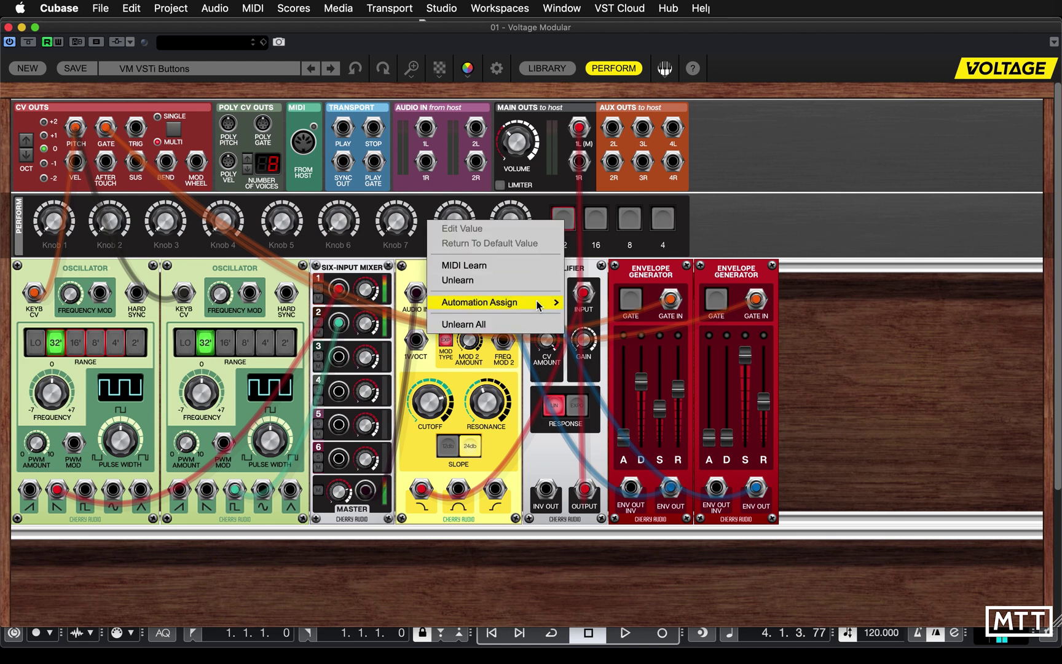
pyautogui.moveTo(541, 302)
pyautogui.click(599, 195)
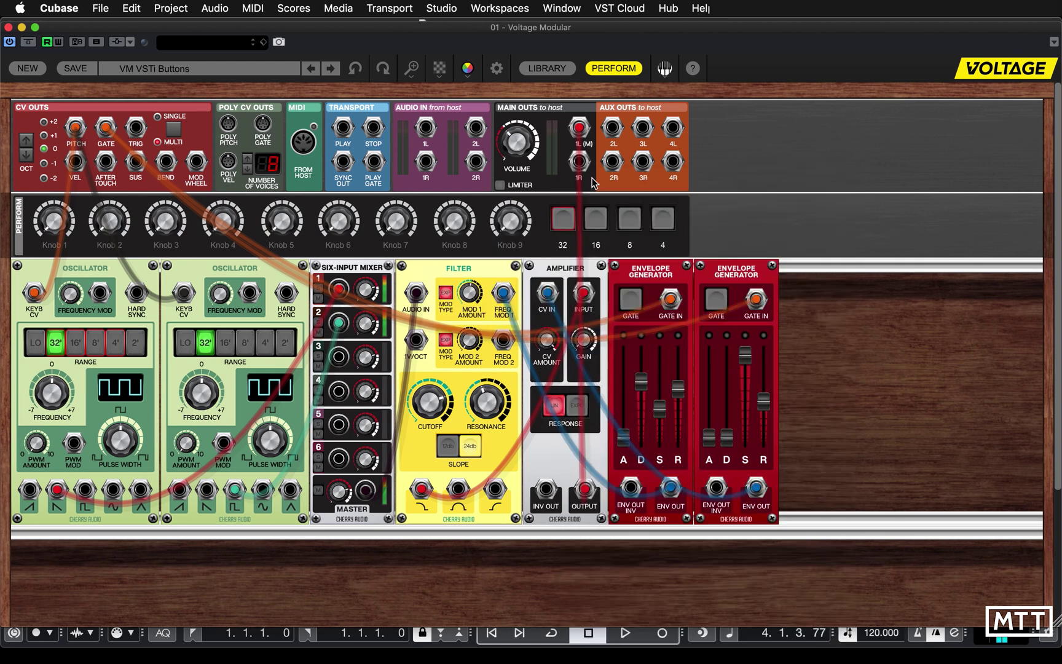
pyautogui.rightClick(561, 220)
pyautogui.moveTo(516, 306)
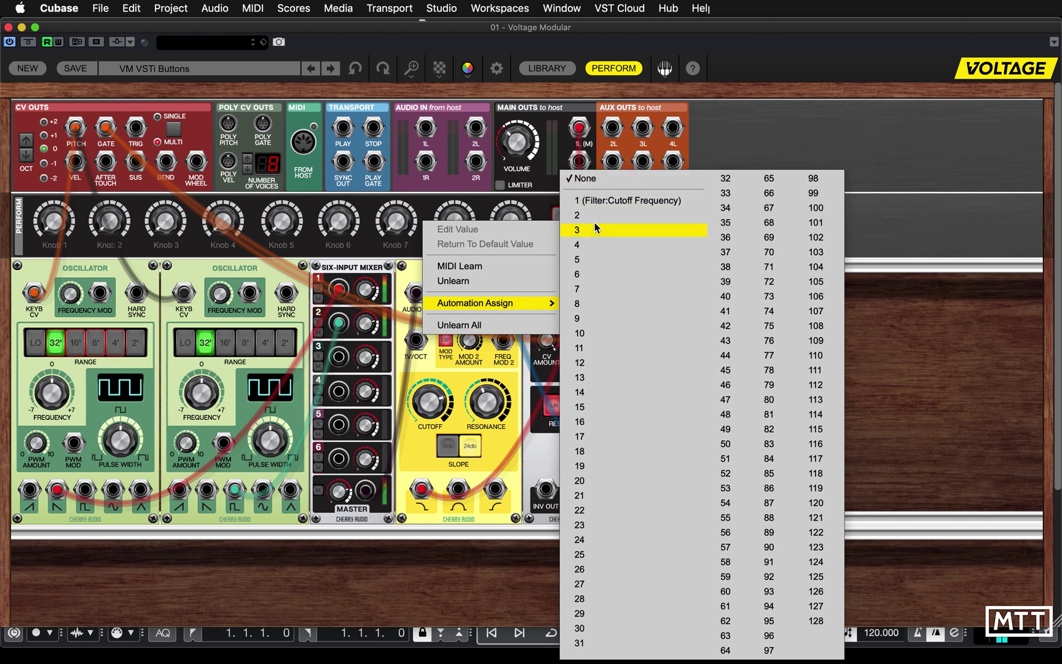
pyautogui.click(728, 160)
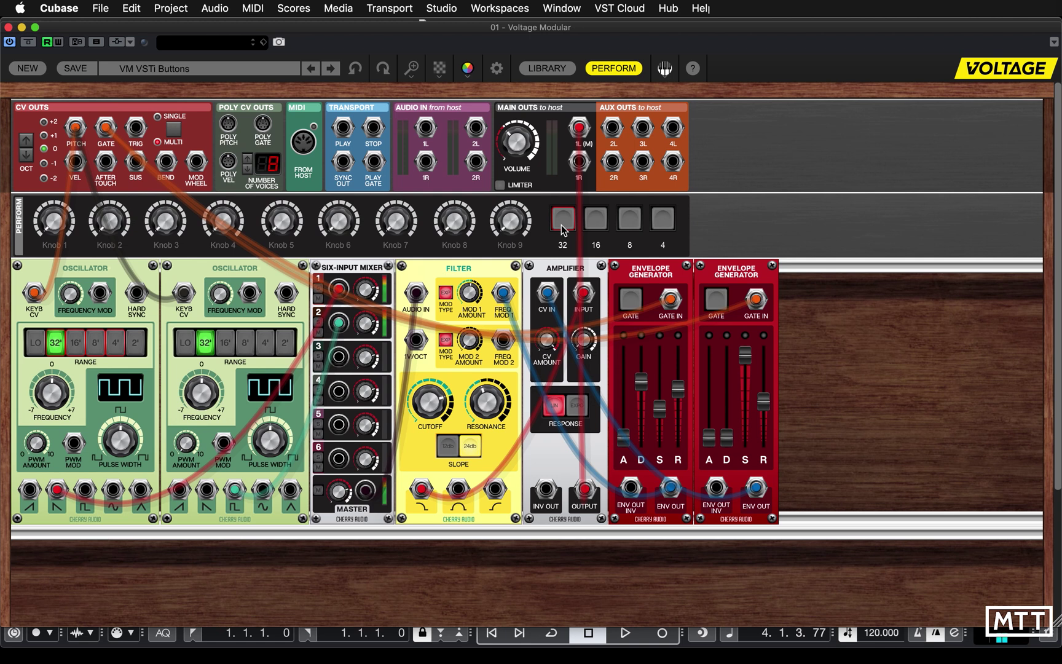
# Create a MIDI part from bar 1 to bar 5 on the Voltage Modular track and open it in the Key Editor
pyautogui.click(8, 27)
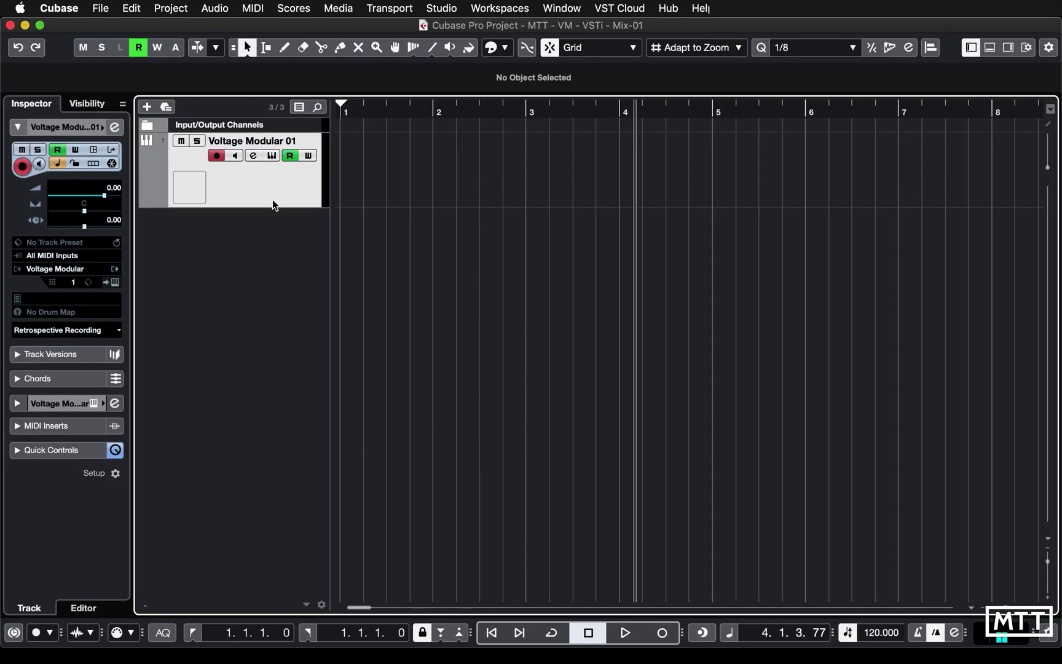
pyautogui.moveTo(342, 106); pyautogui.dragTo(714, 106)
pyautogui.doubleClick(548, 159)
pyautogui.doubleClick(548, 159)
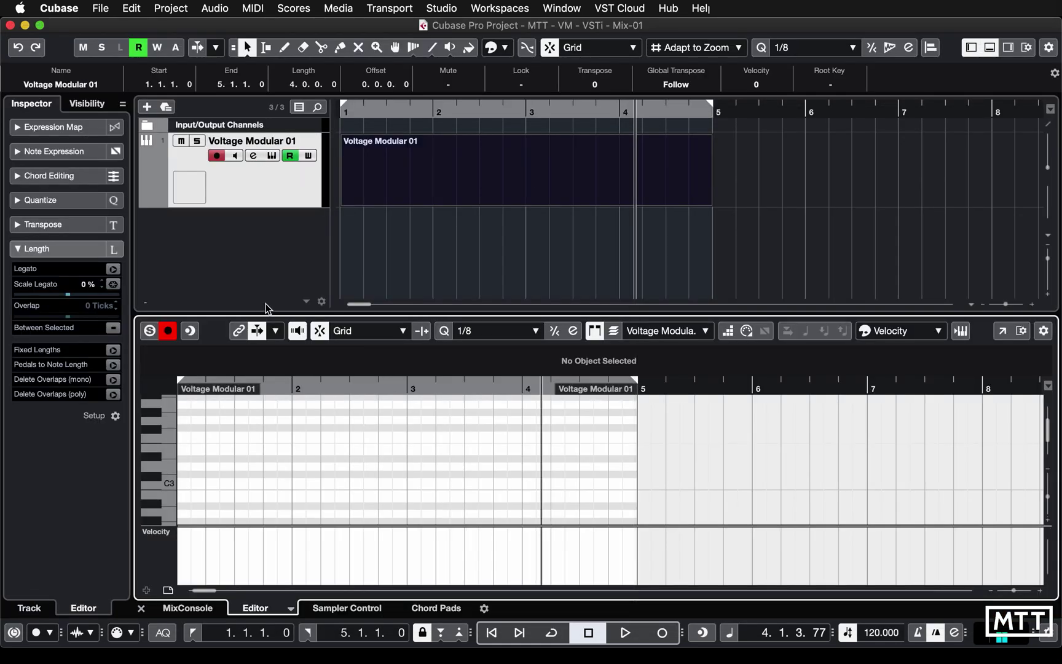
# Audition the lowest octave's notes repeatedly around C0 on the Key Editor's keyboard
pyautogui.scroll(-5, 257, 471)
pyautogui.scroll(-3, 258, 471)
pyautogui.scroll(-3, 257, 471)
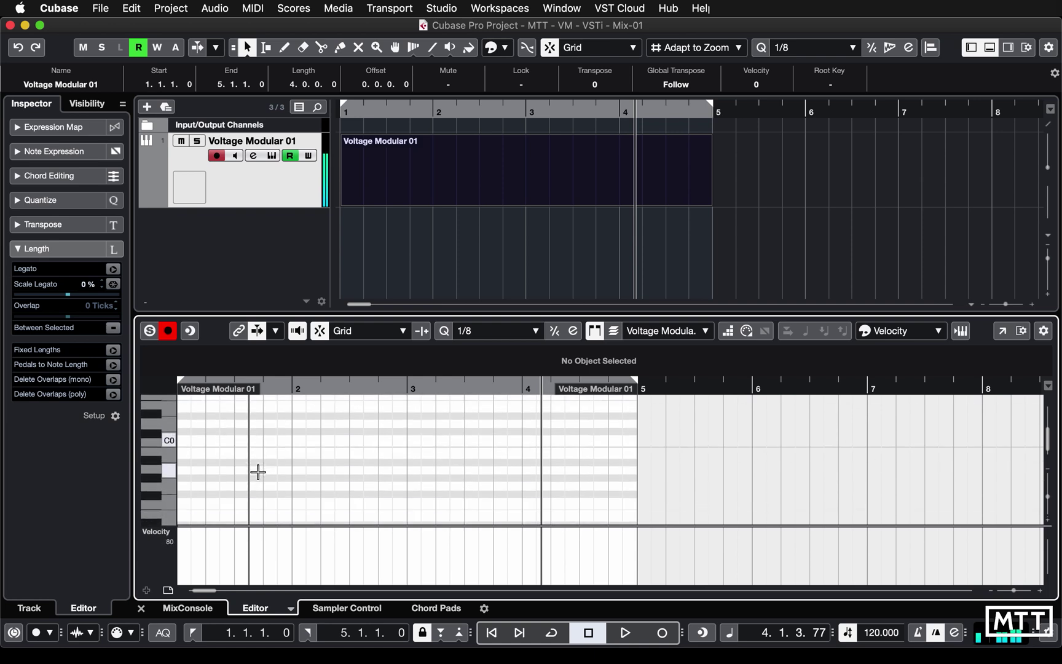
pyautogui.click(169, 446)
pyautogui.click(169, 446)
pyautogui.click(169, 446)
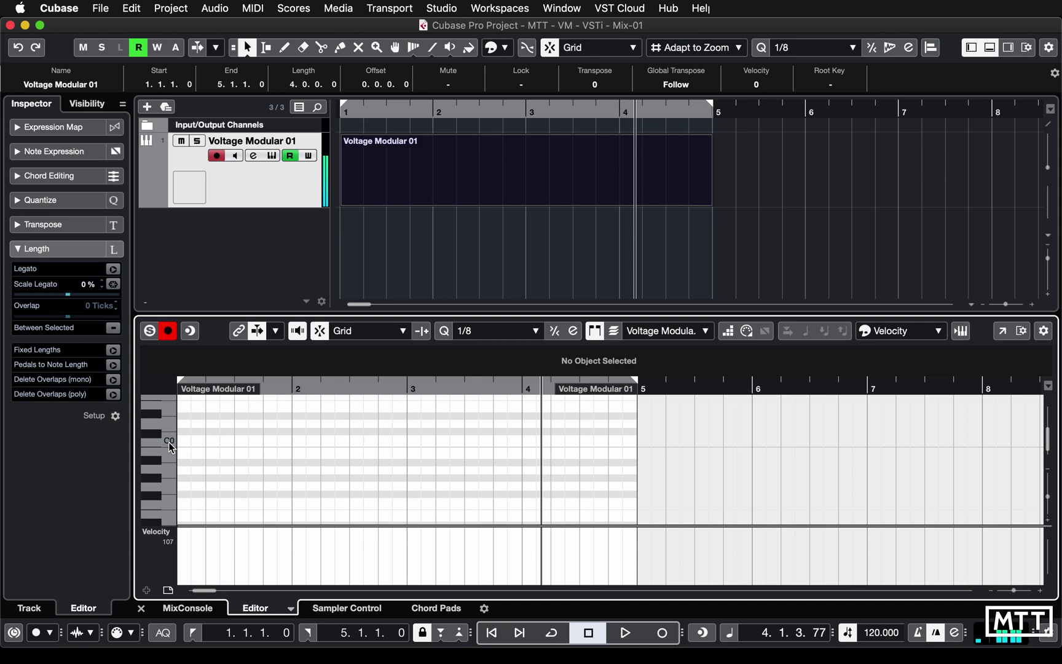
pyautogui.click(170, 446)
pyautogui.click(169, 446)
pyautogui.click(170, 446)
pyautogui.click(169, 446)
pyautogui.click(169, 447)
pyautogui.click(171, 443)
# Reopen the Voltage Modular window and use MIDI Learn on Perform buttons 32, 16, 8 and 4
pyautogui.click(272, 156)
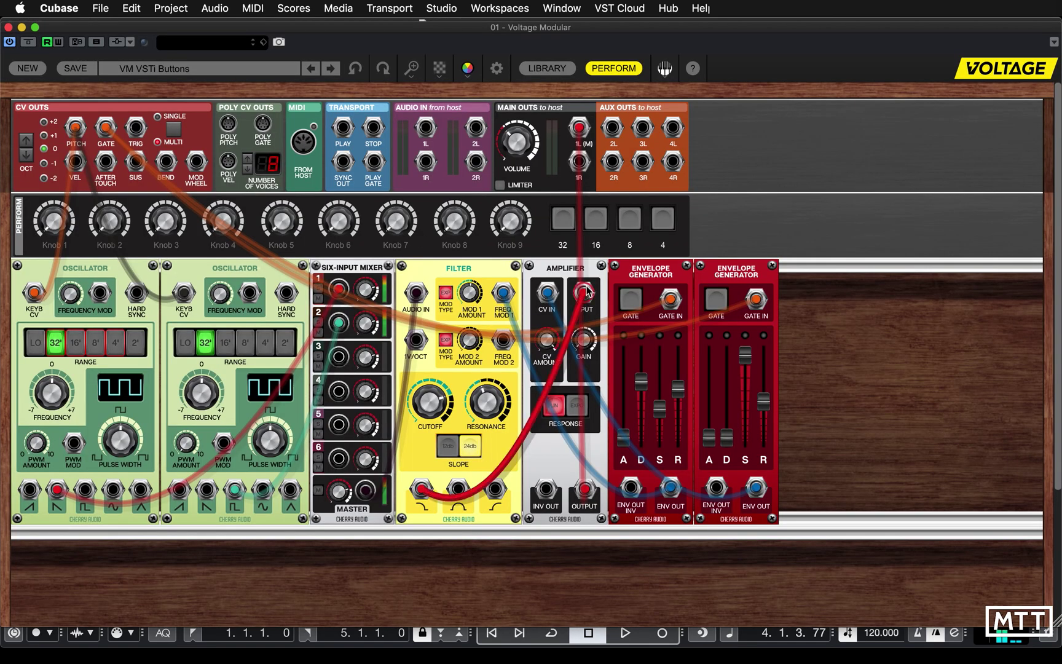
pyautogui.rightClick(559, 223)
pyautogui.click(492, 270)
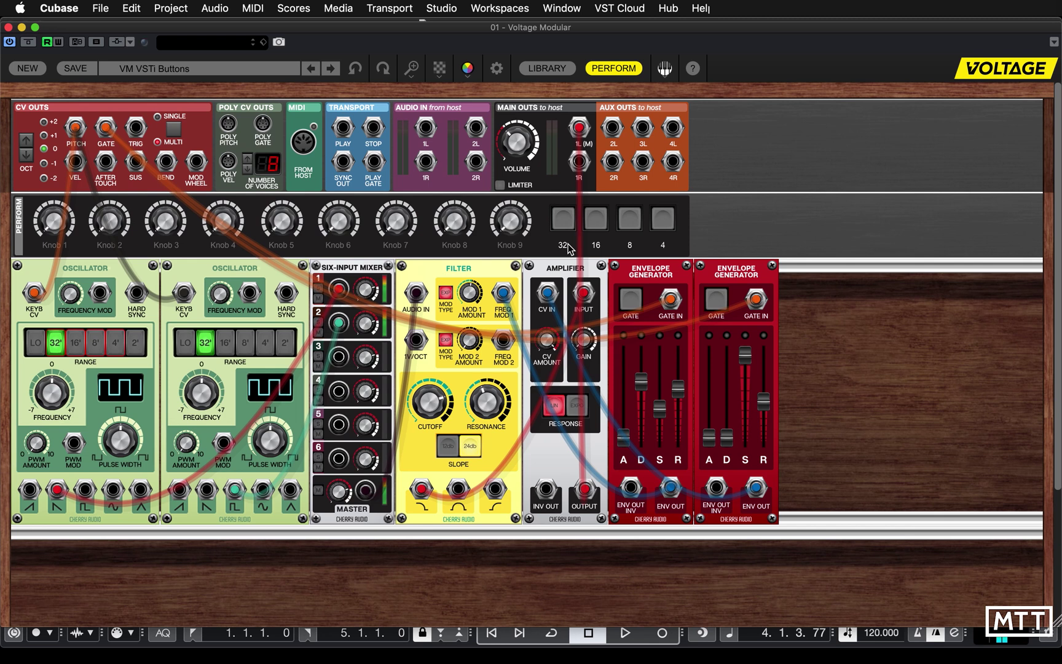
pyautogui.rightClick(595, 229)
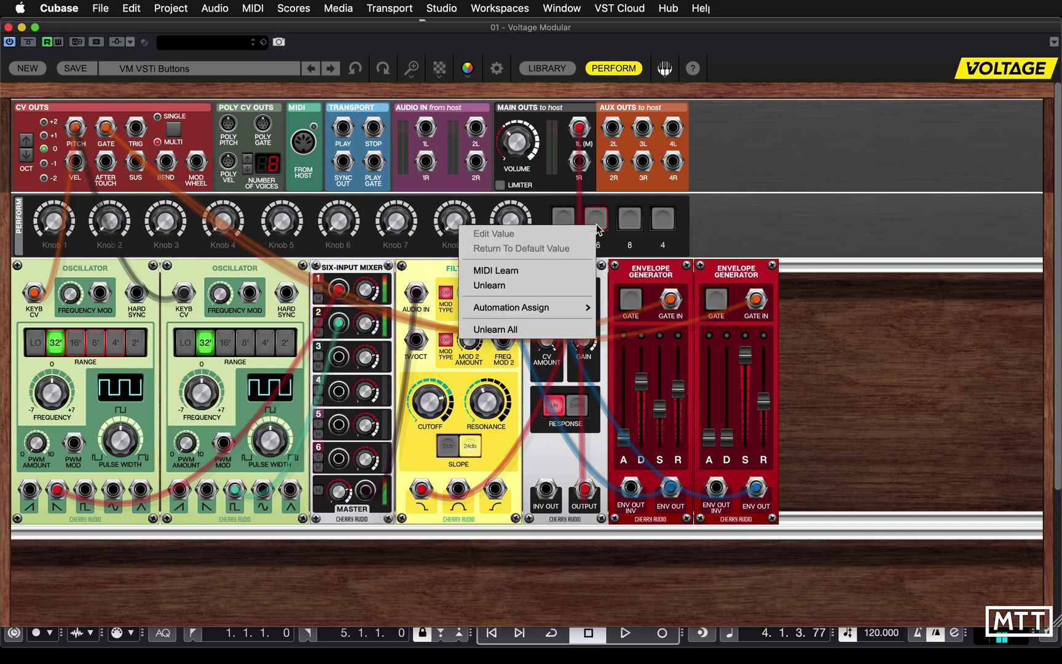
pyautogui.click(561, 270)
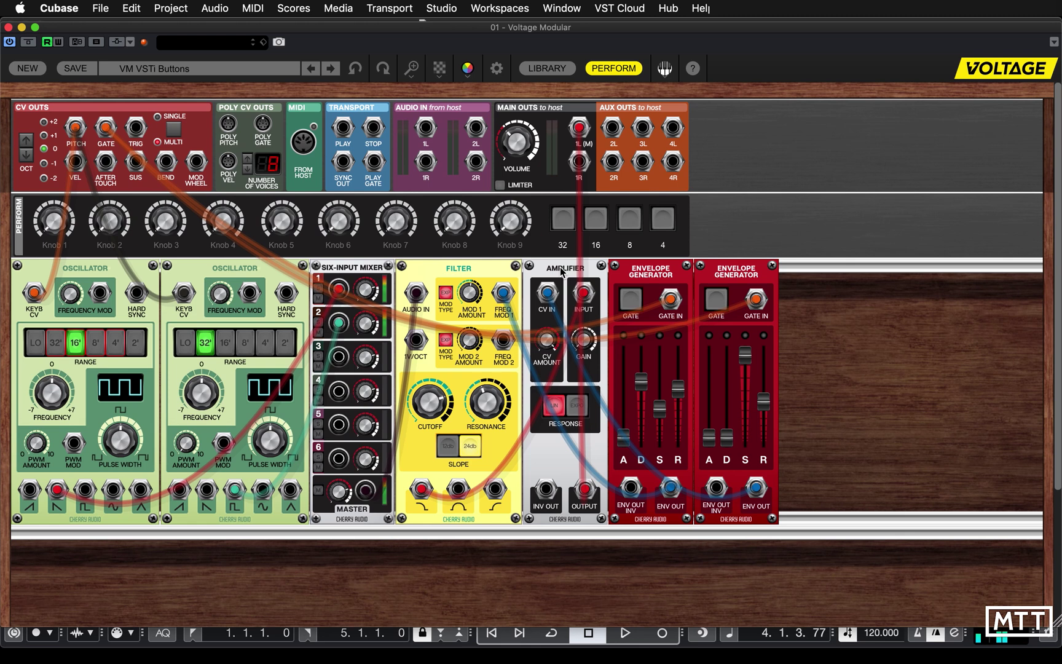
pyautogui.rightClick(631, 230)
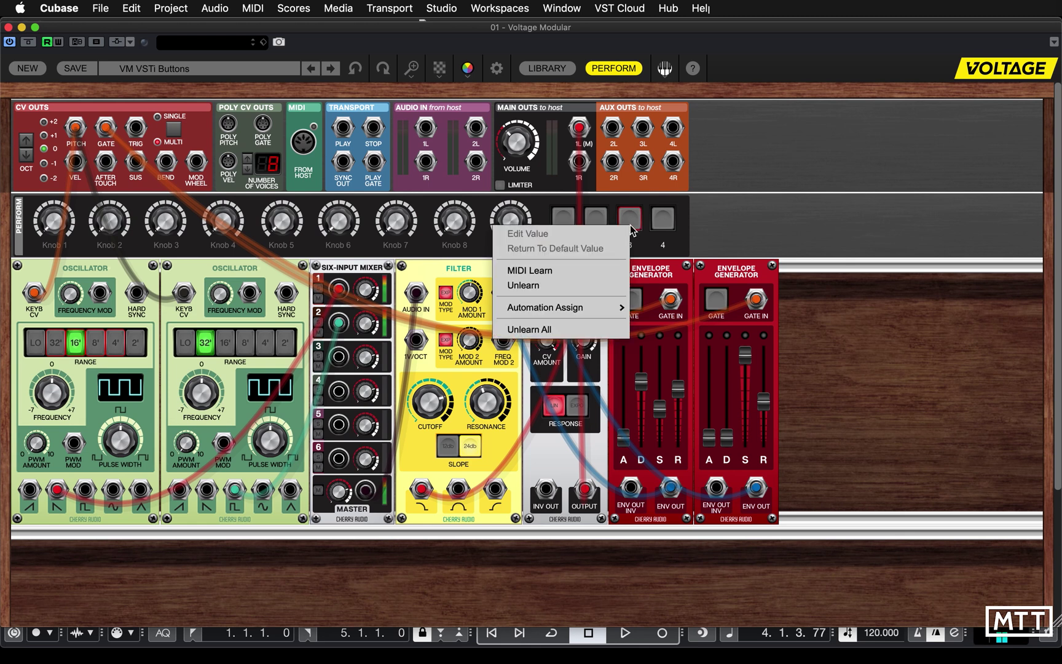
pyautogui.click(581, 271)
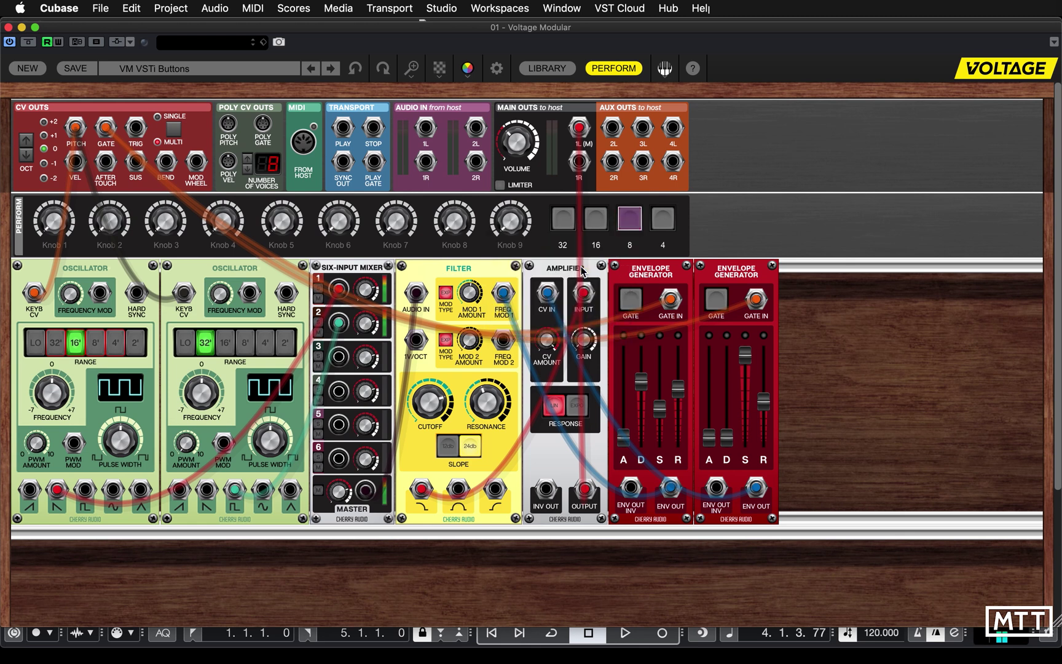
pyautogui.rightClick(662, 219)
pyautogui.click(622, 271)
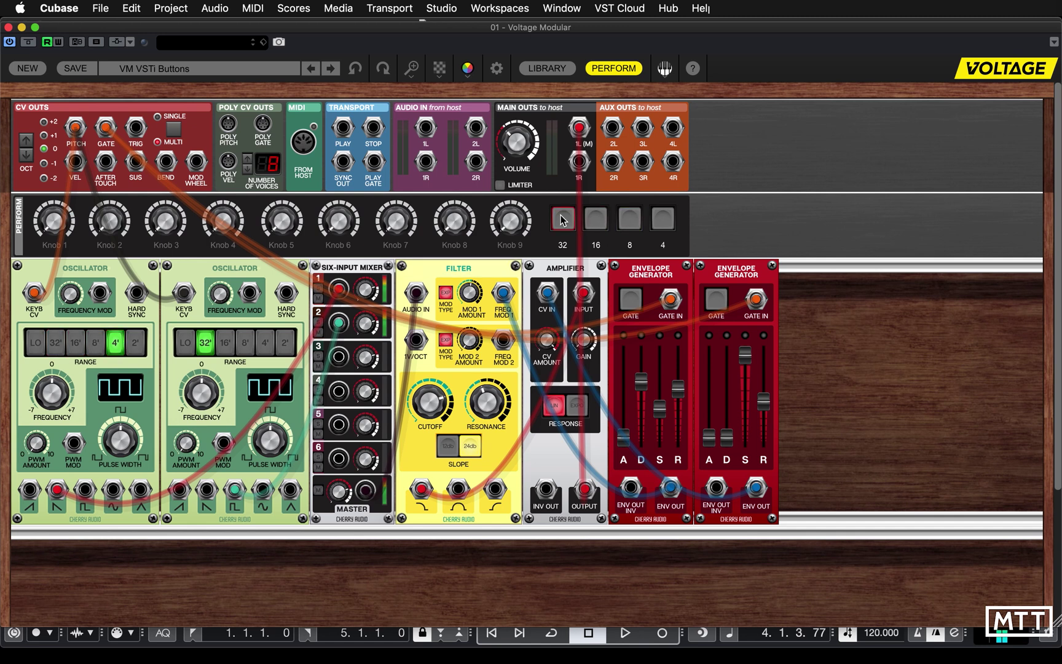
# Examine the assignment options of the second oscillator's 32' range button
pyautogui.rightClick(205, 347)
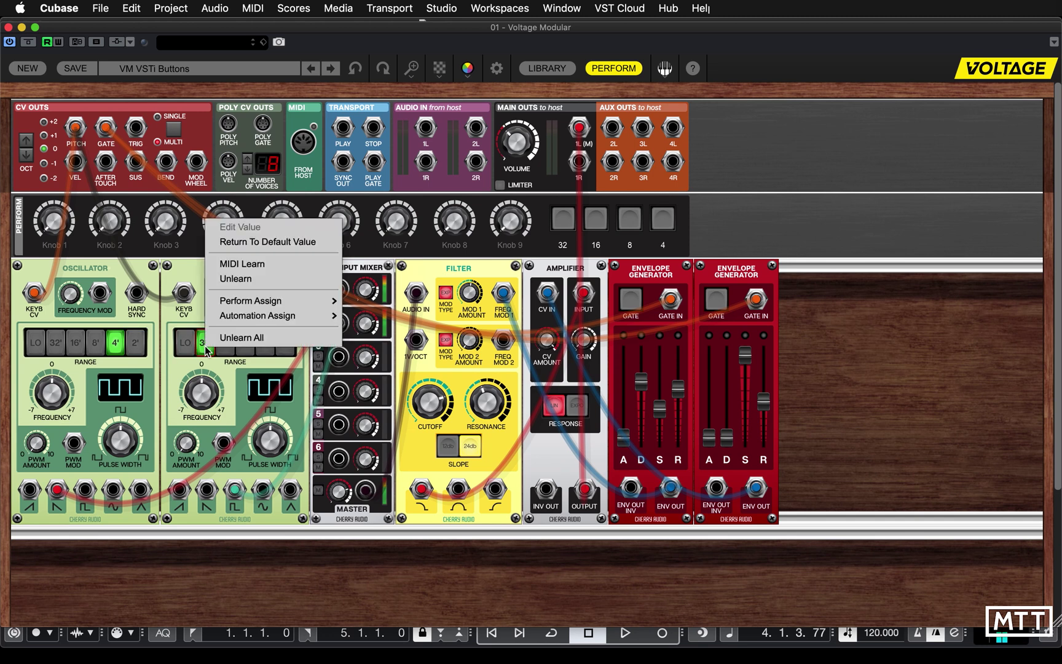
pyautogui.click(229, 372)
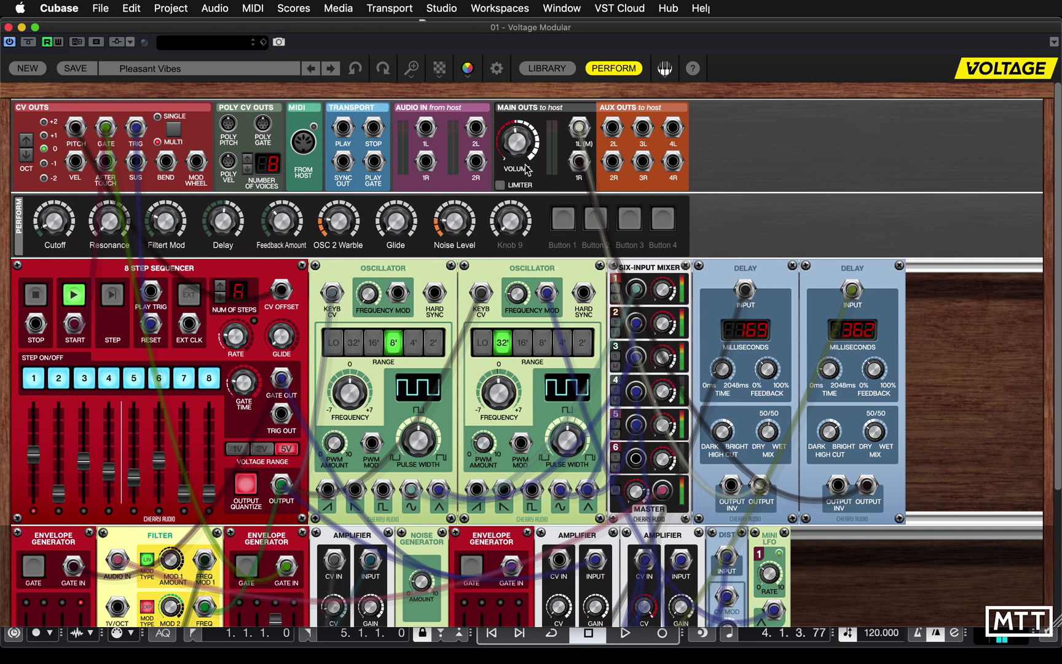
# Zoom the Pleasant Vibes patch to 70% and close the plug-in window
pyautogui.click(410, 69)
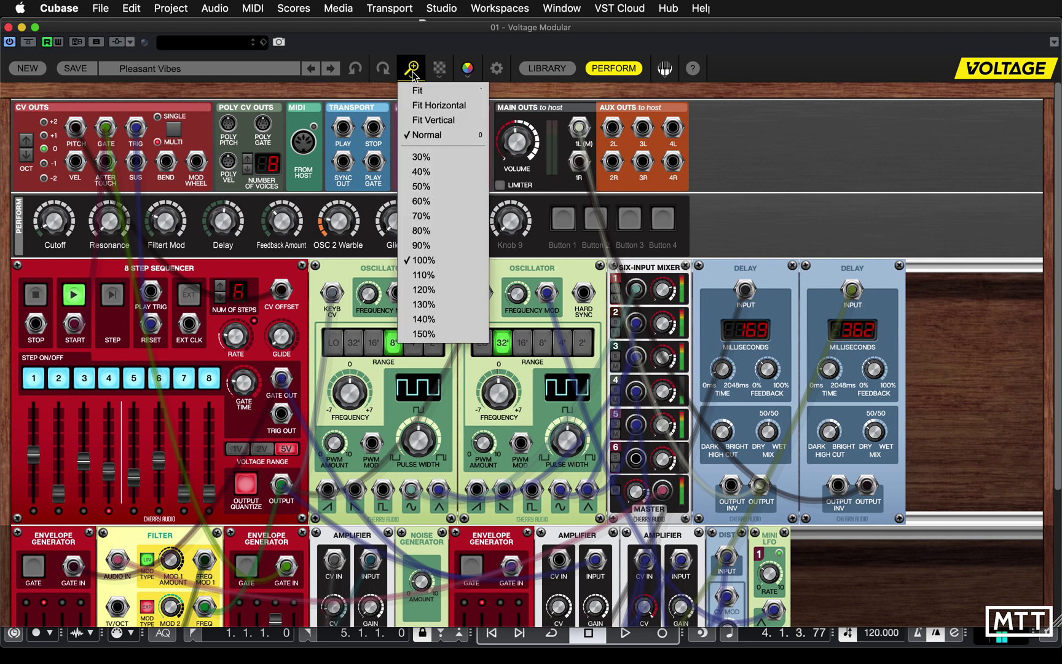
pyautogui.click(420, 216)
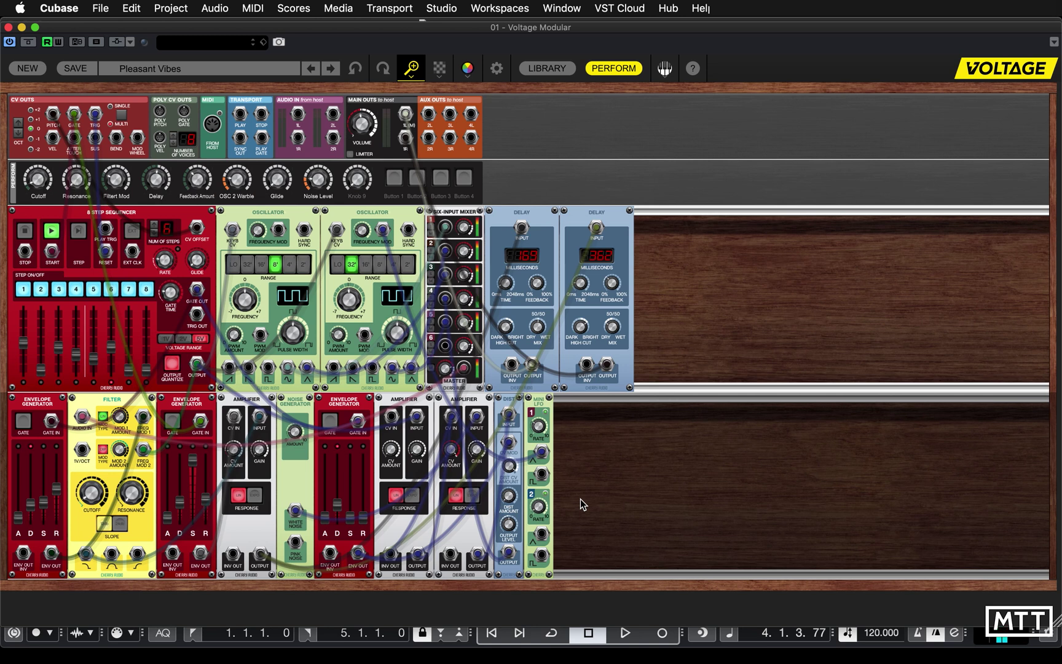
pyautogui.click(8, 27)
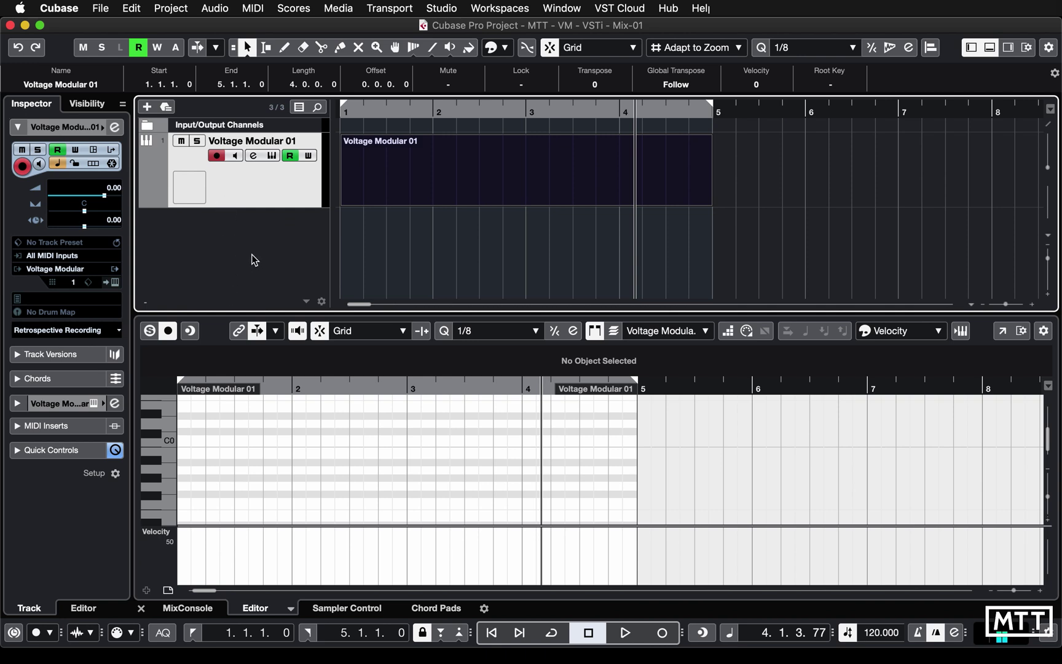
# Activate Output 2 [Stereo] of the Voltage Modular instrument from the track's Inspector
pyautogui.click(117, 271)
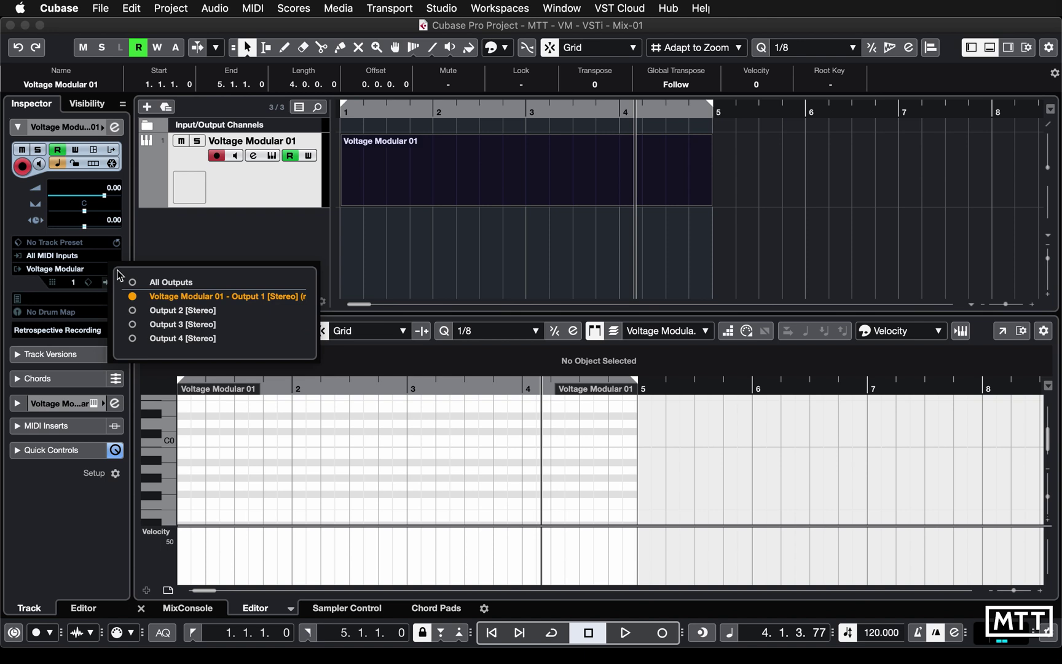
pyautogui.click(168, 239)
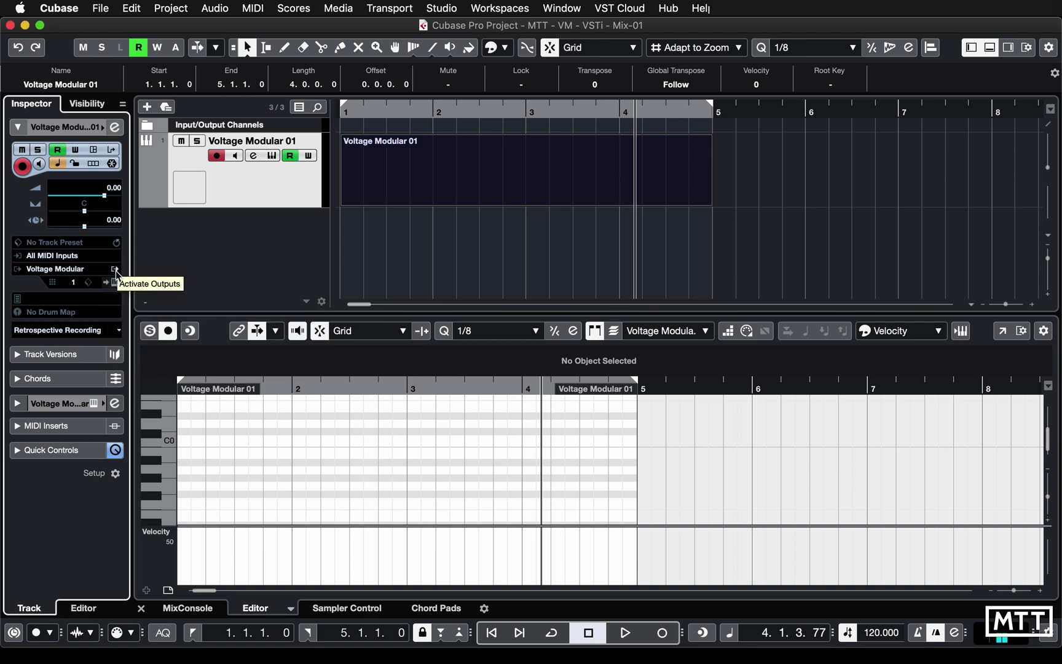
pyautogui.click(116, 272)
pyautogui.click(167, 252)
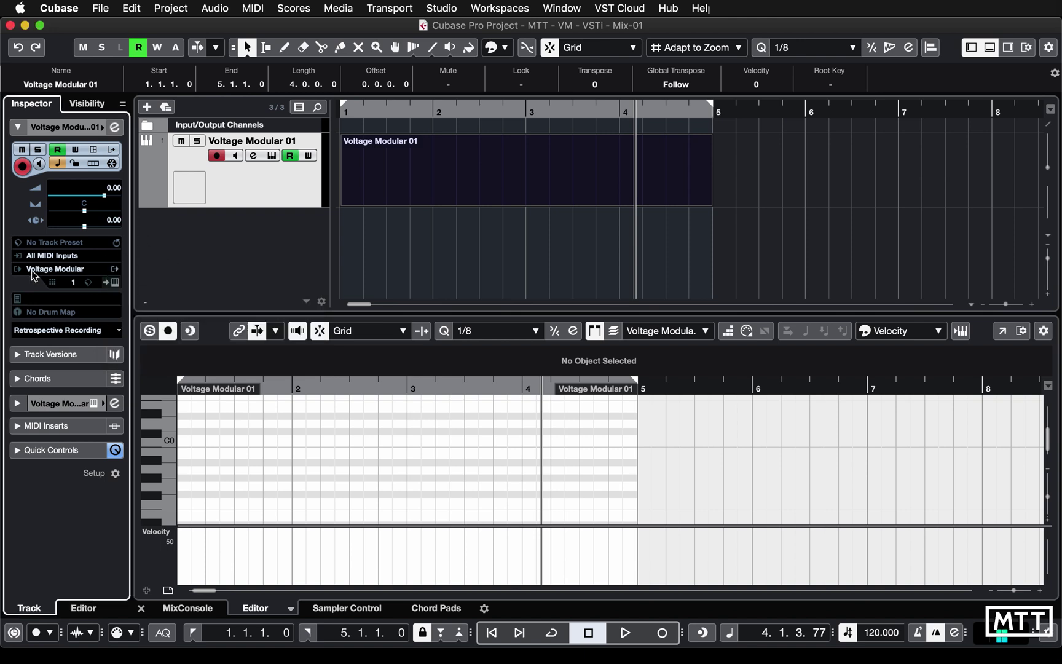
pyautogui.click(114, 271)
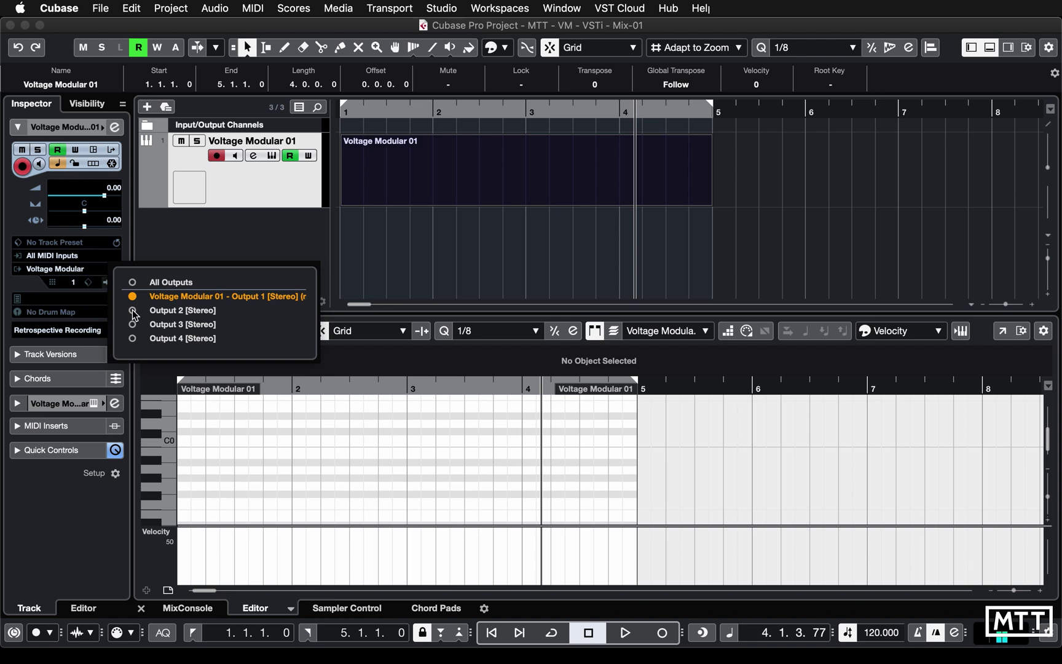
pyautogui.click(192, 259)
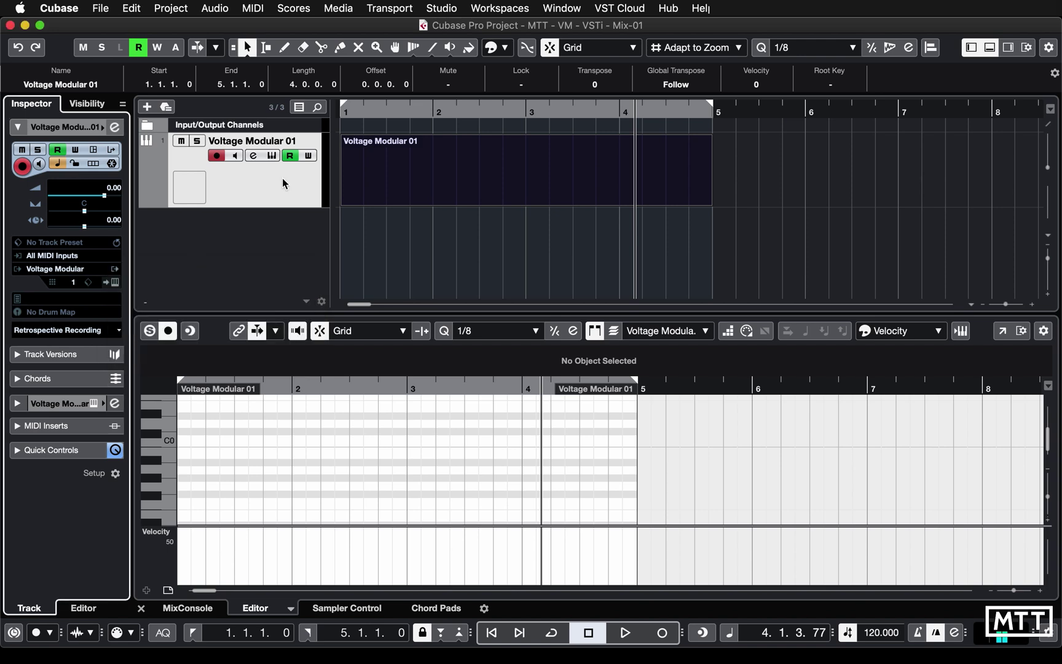
# Check Voltage Modular's activated outputs in the VST Instruments window and close that window
pyautogui.click(444, 11)
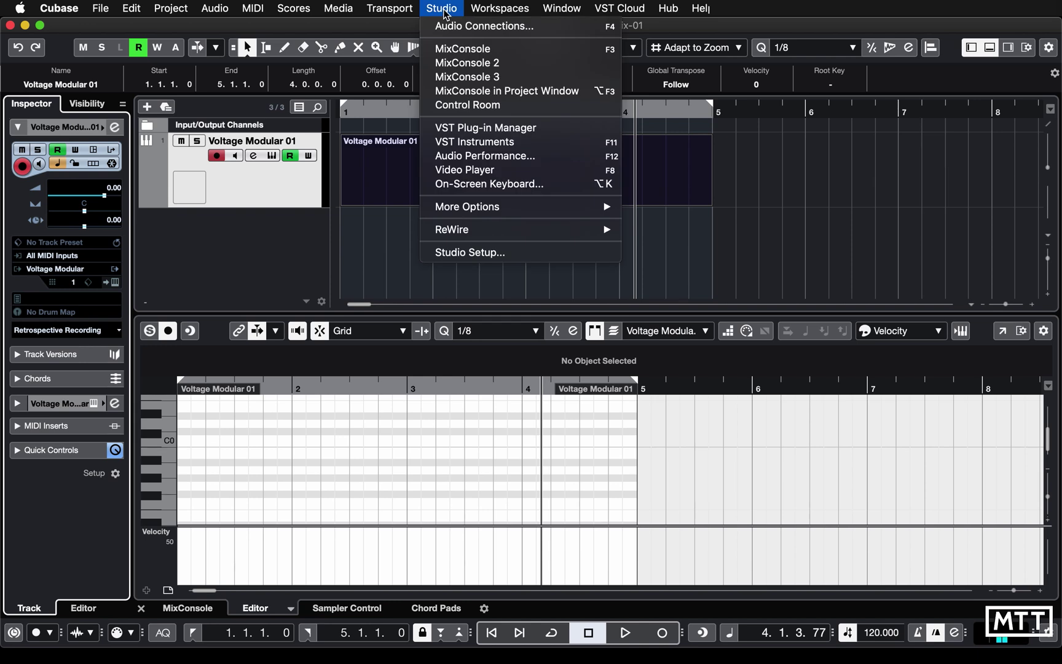
pyautogui.click(487, 144)
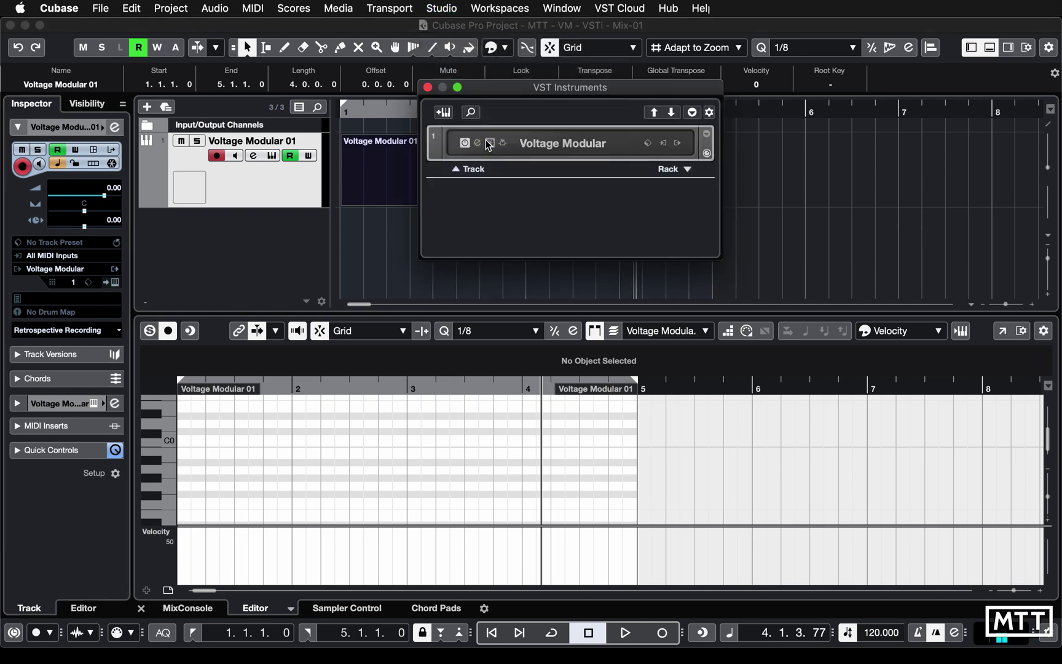
pyautogui.click(678, 145)
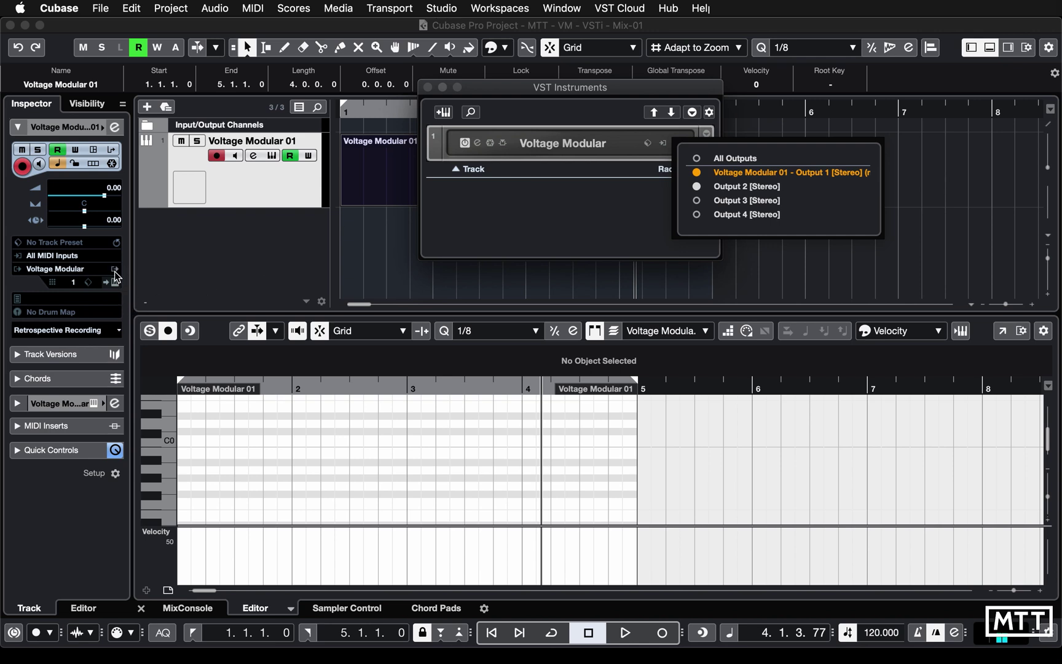
pyautogui.click(428, 87)
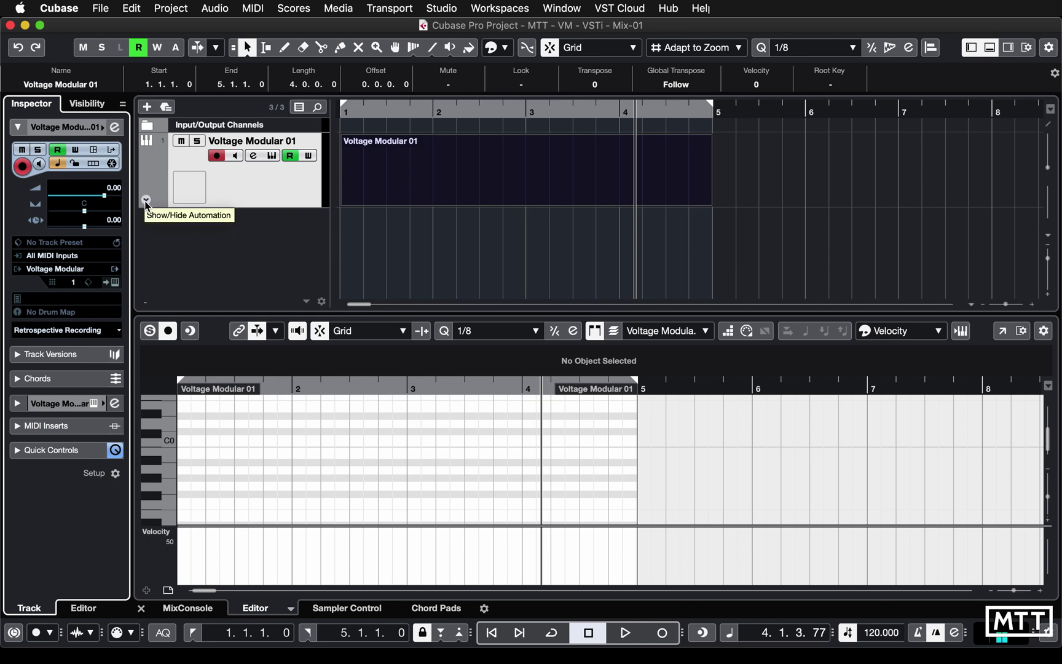
# Reveal the output lanes beneath the Voltage Modular track with the Key Editor hidden, and select the Output 2 lane
pyautogui.click(146, 200)
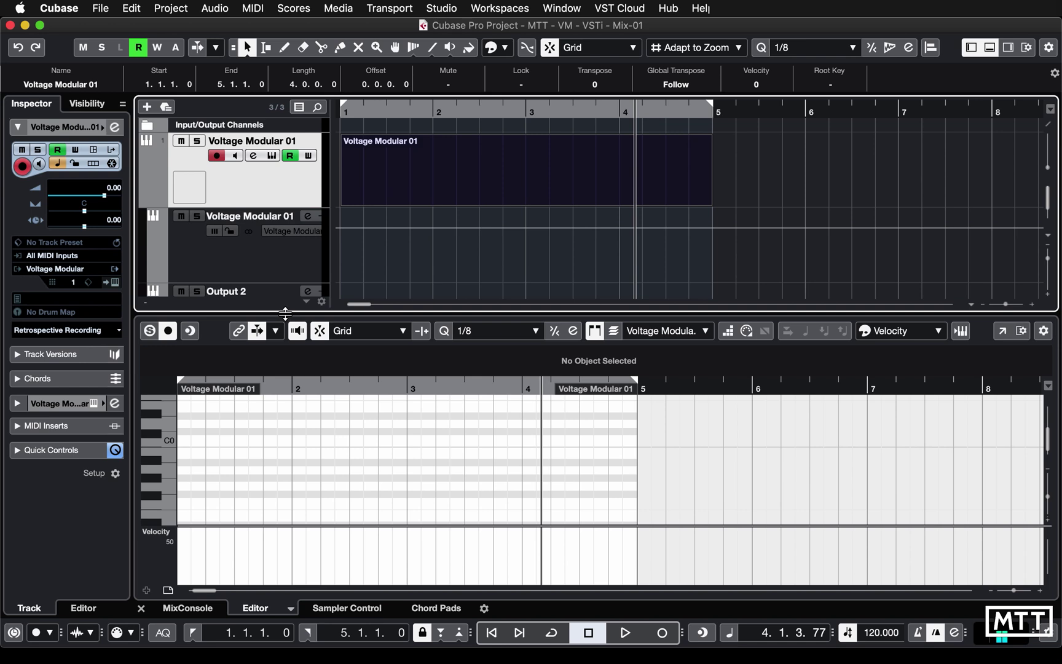
pyautogui.press('super+alt+e')
pyautogui.click(276, 269)
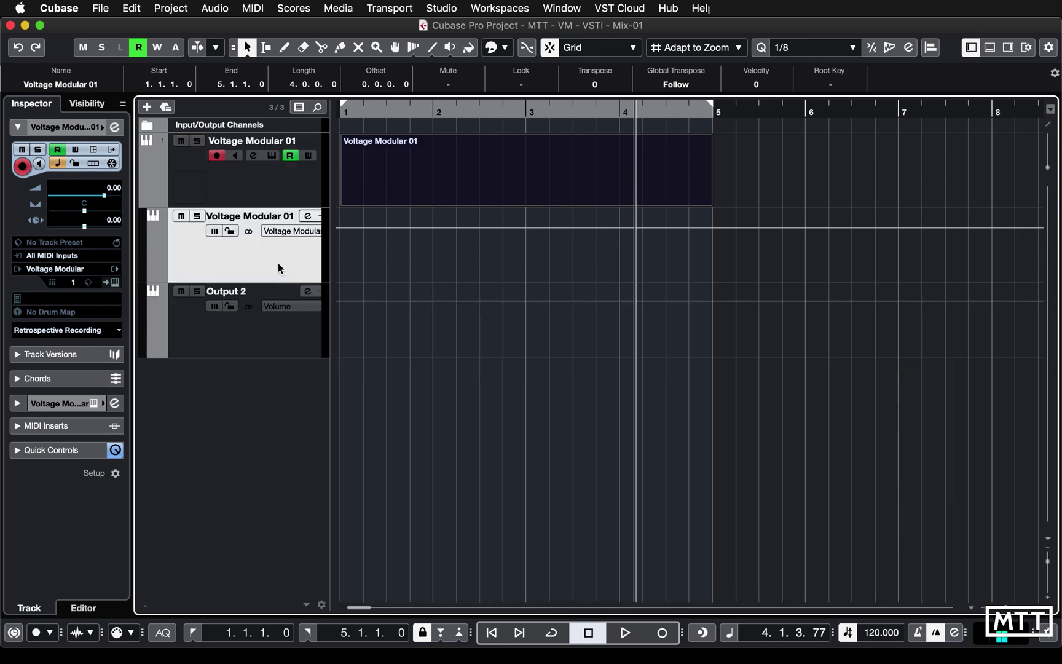
pyautogui.click(258, 337)
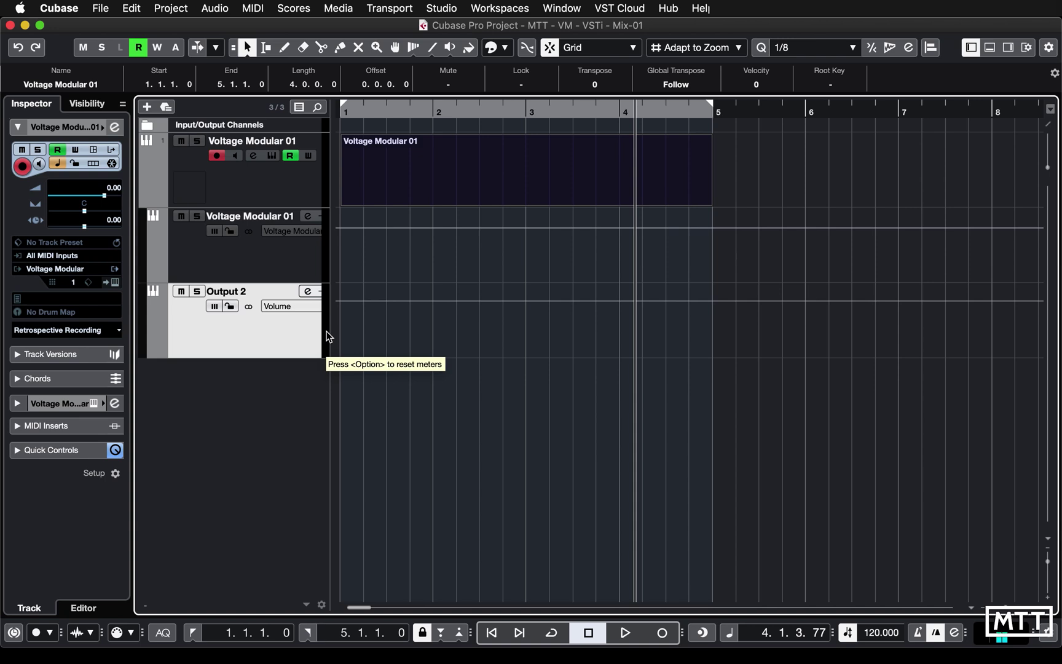
# Reopen the Voltage Modular window and patch the first amplifier's output jack to Aux Out 2L
pyautogui.click(275, 156)
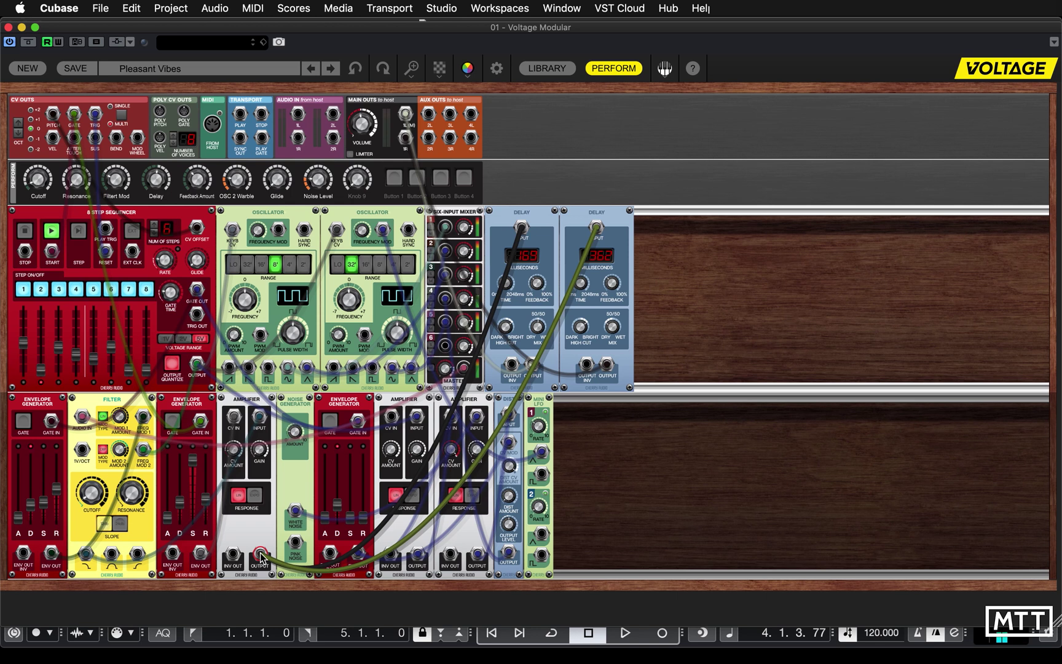
pyautogui.click(260, 558)
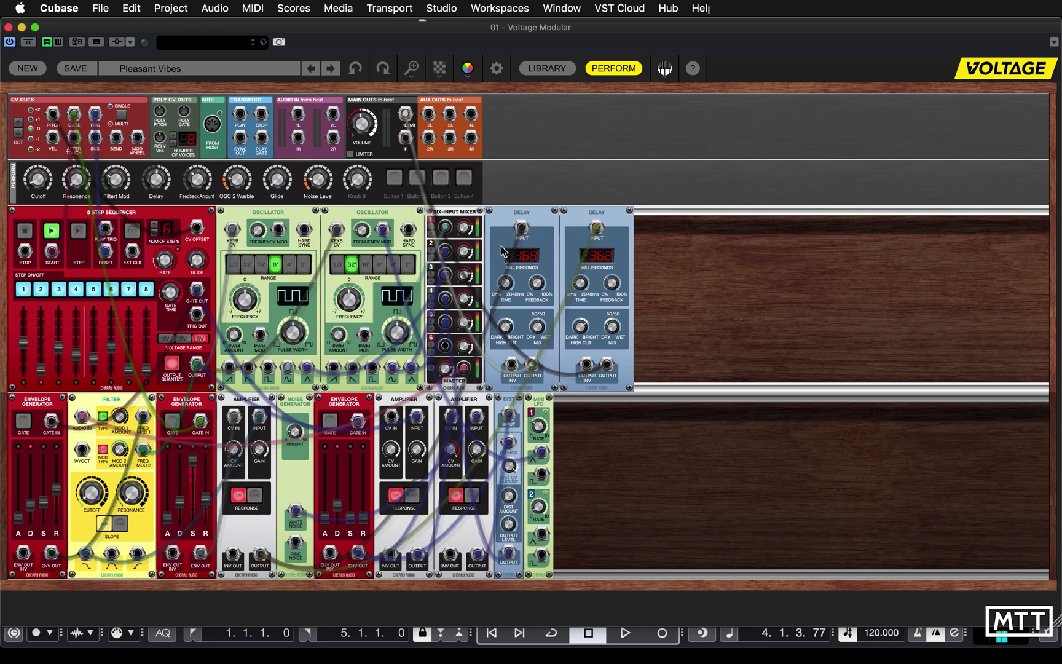
pyautogui.click(259, 559)
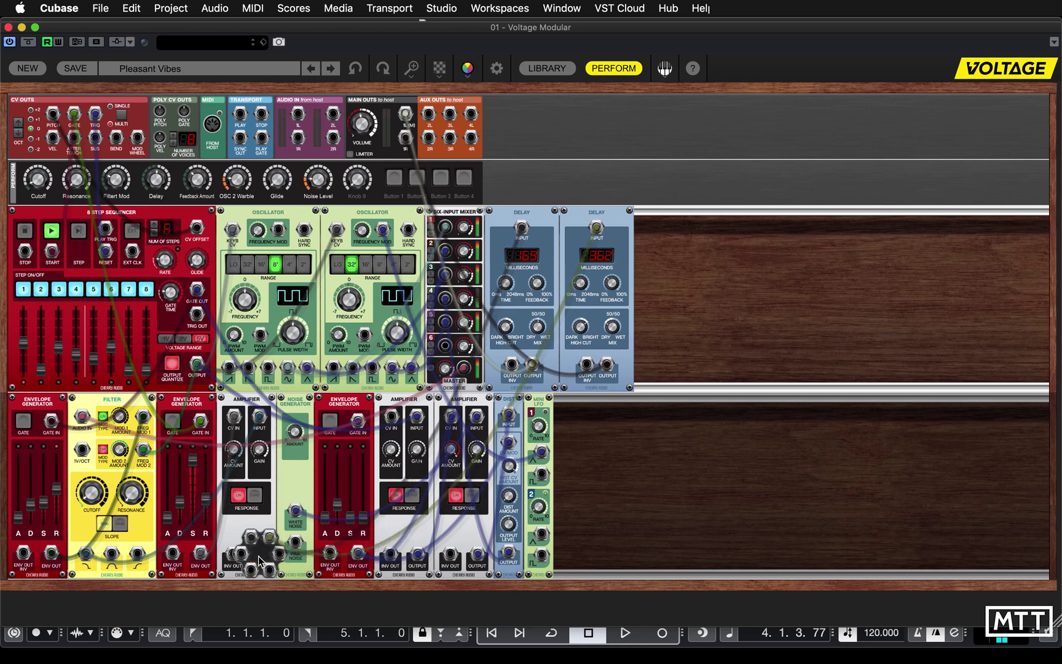
pyautogui.moveTo(245, 557); pyautogui.dragTo(407, 130)
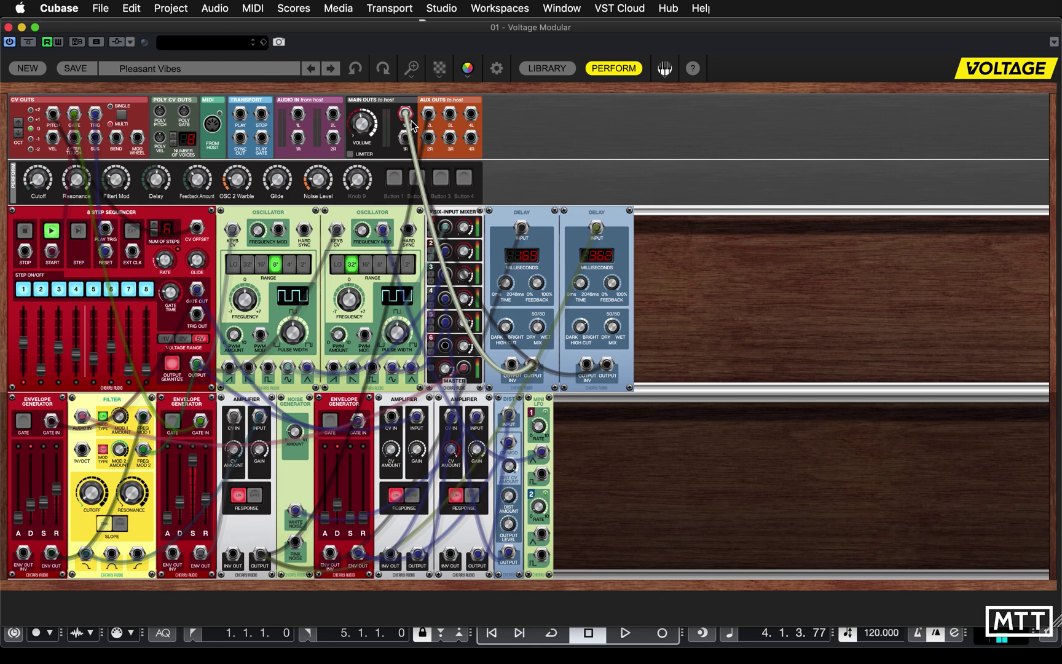
pyautogui.moveTo(412, 125)
pyautogui.mouseDown()
pyautogui.moveTo(439, 127)
pyautogui.moveTo(428, 120)
pyautogui.mouseUp()
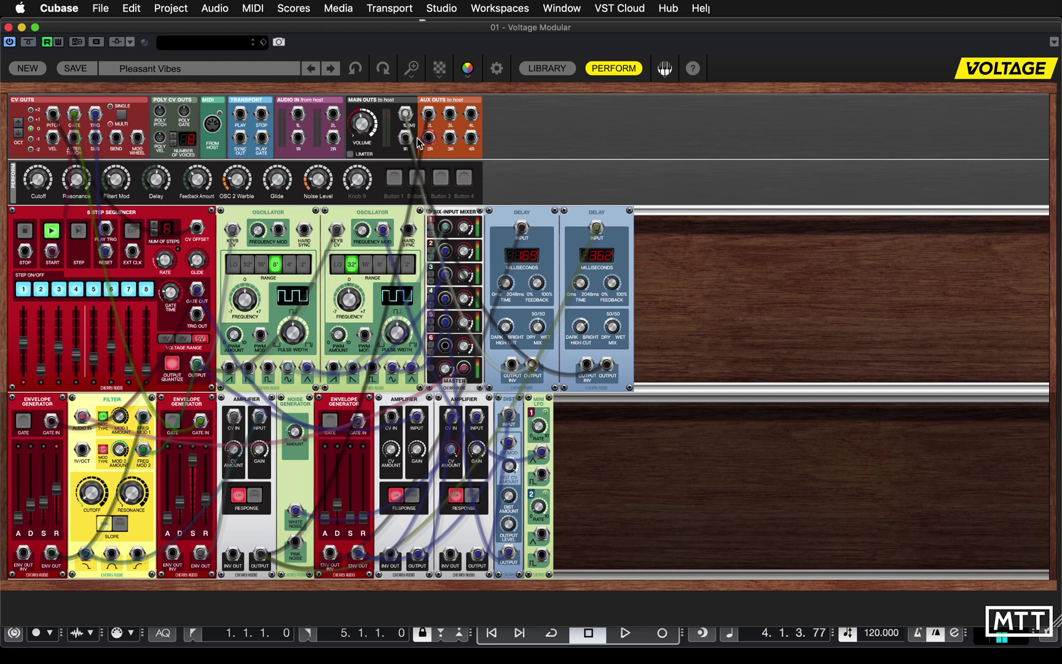
# Close the plug-in window and mute the main Voltage Modular 01 output lane
pyautogui.click(9, 27)
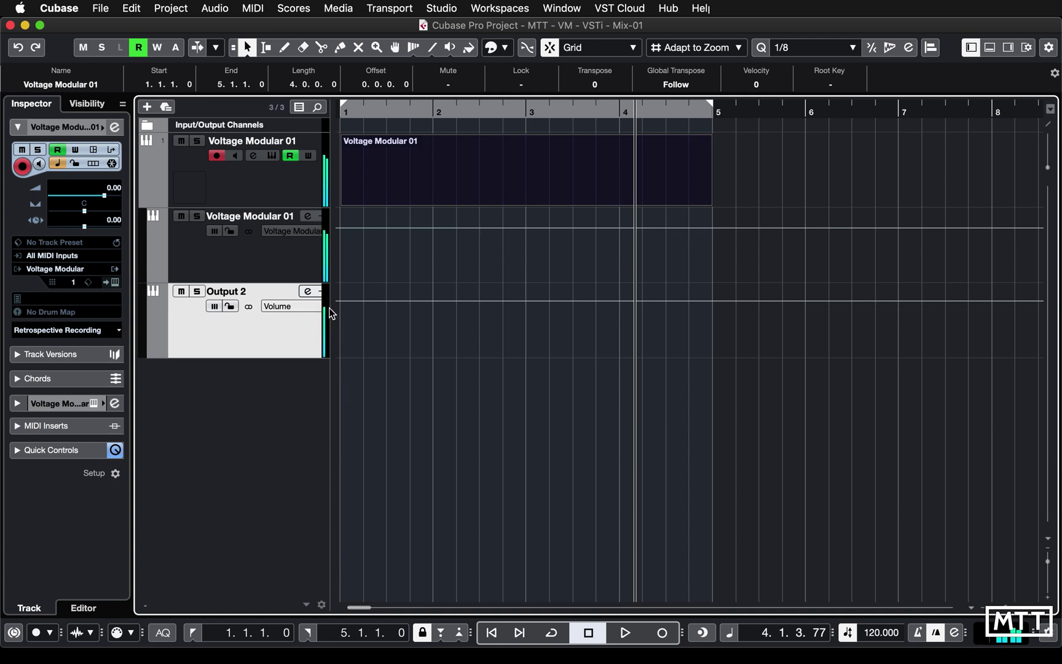
pyautogui.click(181, 216)
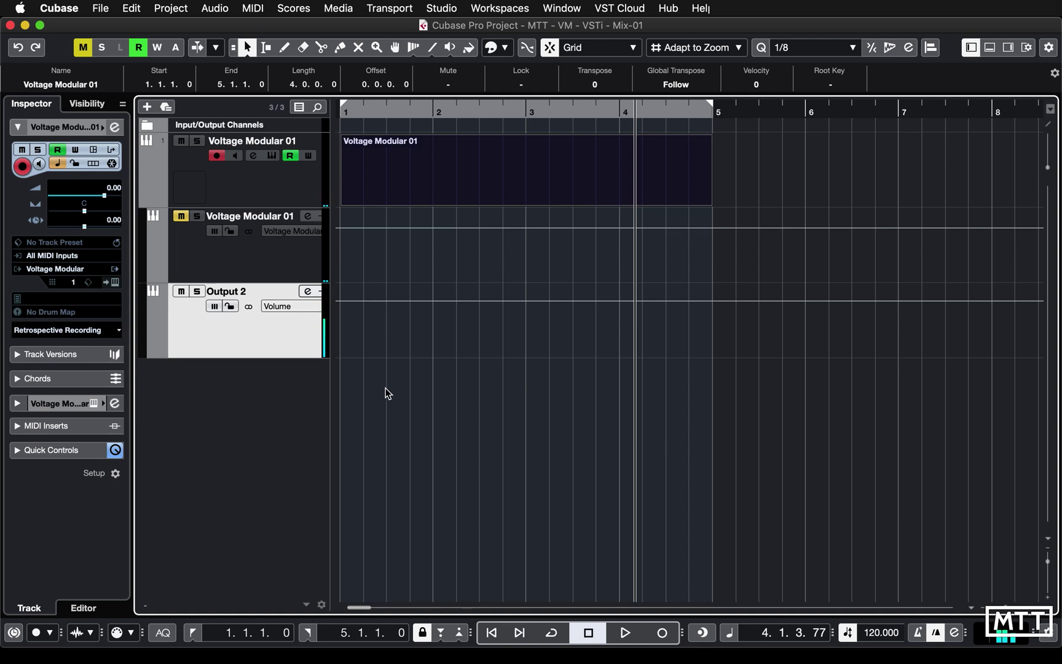
# Reopen the Voltage Modular window, patch the first amplifier's output jack to Aux Out 2R as well, and close the window
pyautogui.click(272, 155)
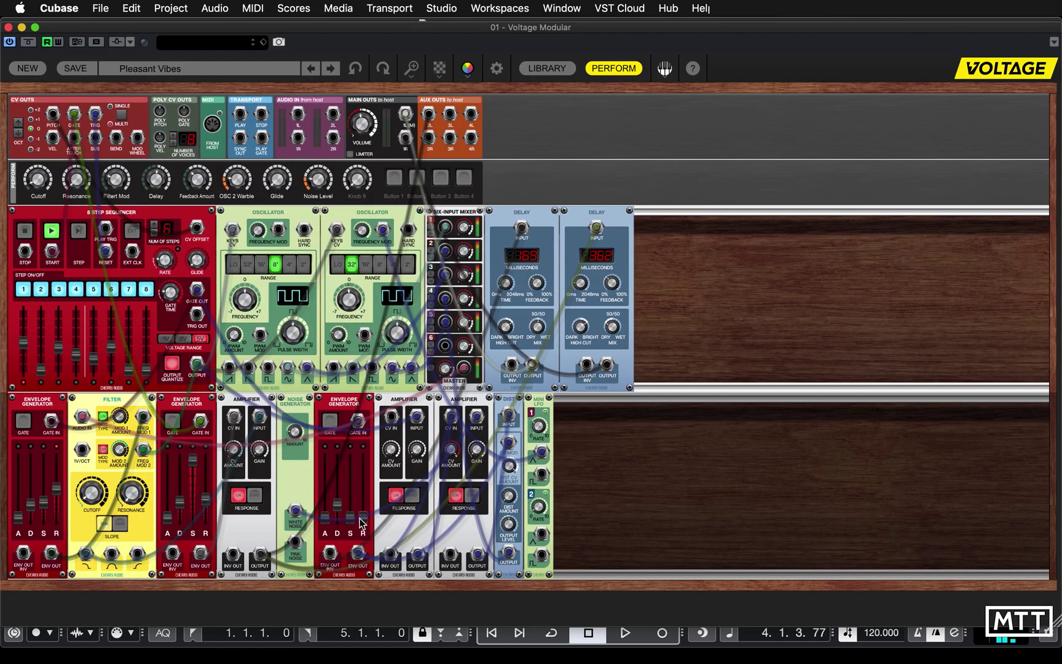
pyautogui.moveTo(260, 556); pyautogui.dragTo(430, 140)
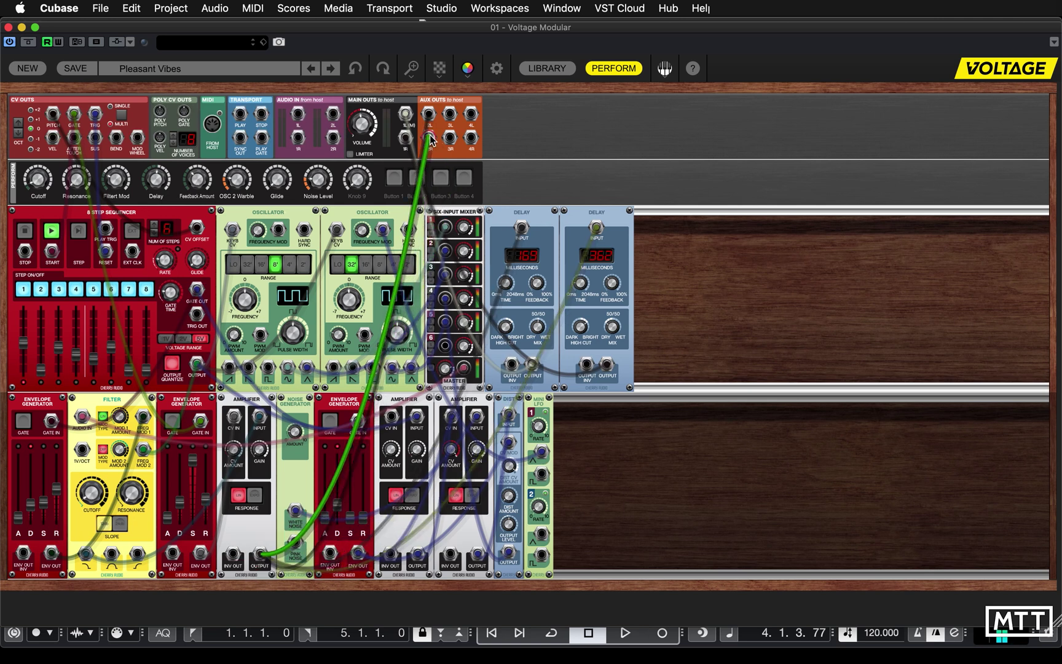
pyautogui.click(9, 27)
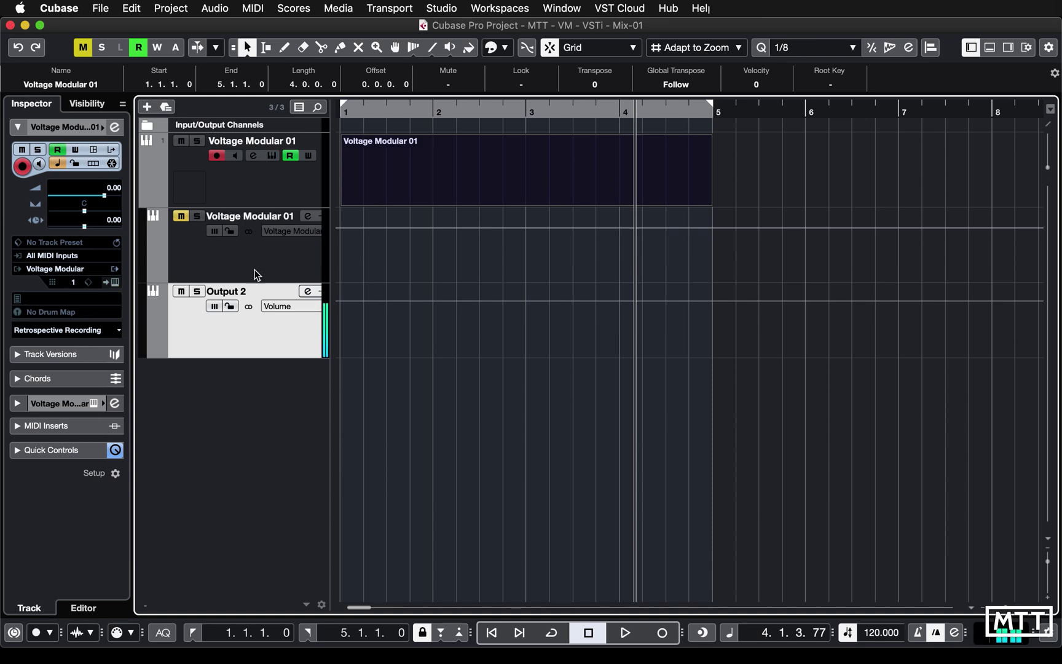
# Unmute the main Voltage Modular 01 output lane and briefly mute Output 2 to compare the two outputs
pyautogui.click(181, 216)
pyautogui.click(181, 292)
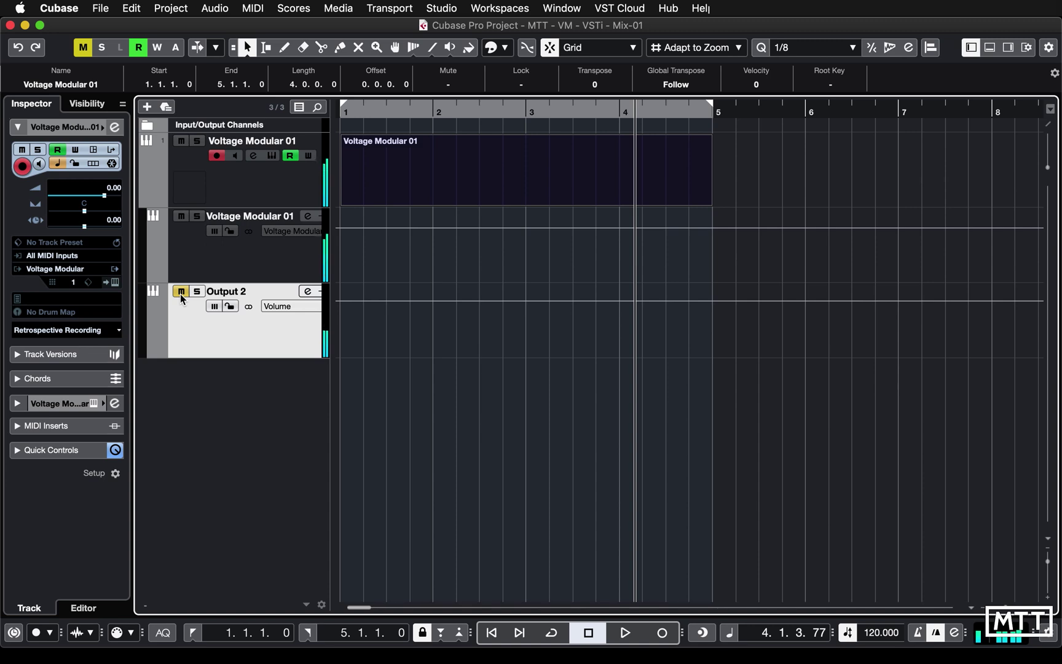
pyautogui.click(180, 292)
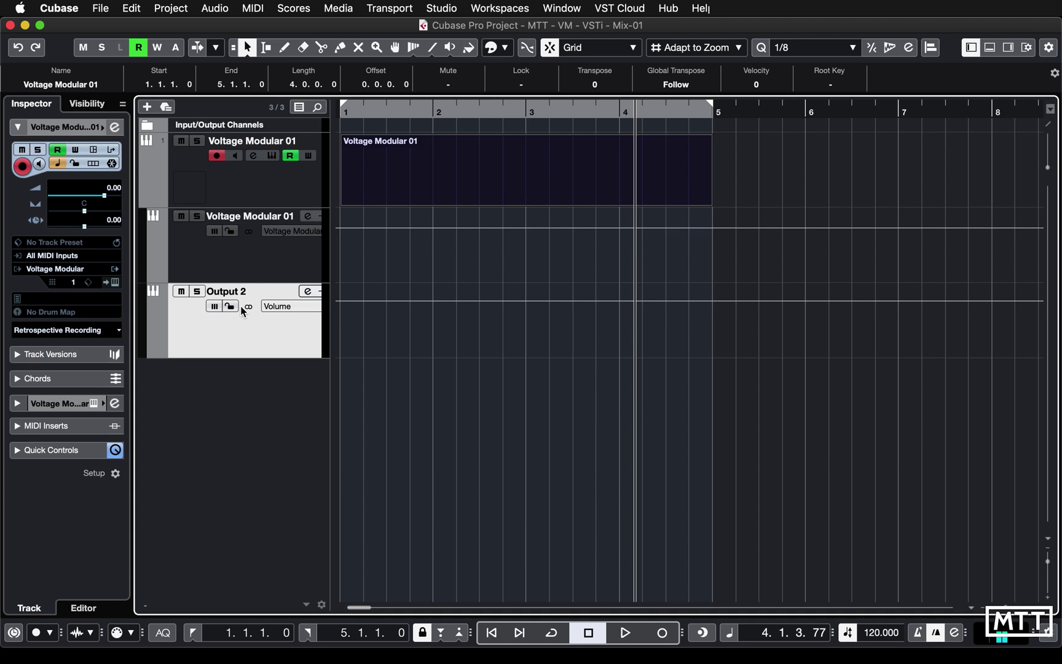
# Bring up the Audio Performance meter, place it clear of the part, and check Voltage Modular's processing load
pyautogui.press('F12')
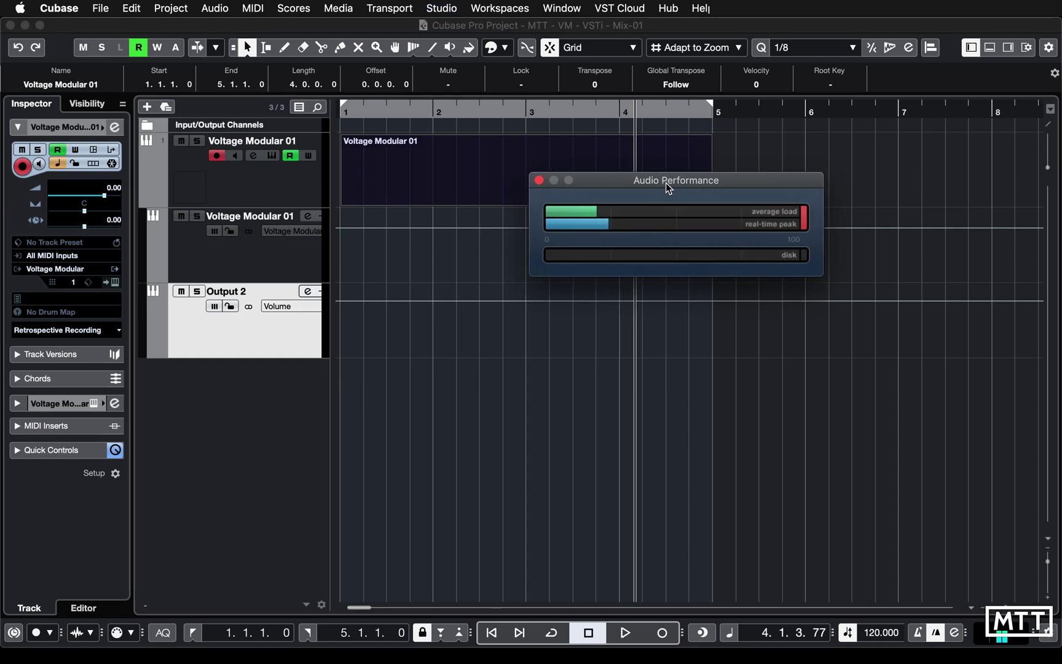
pyautogui.moveTo(666, 183); pyautogui.dragTo(730, 183)
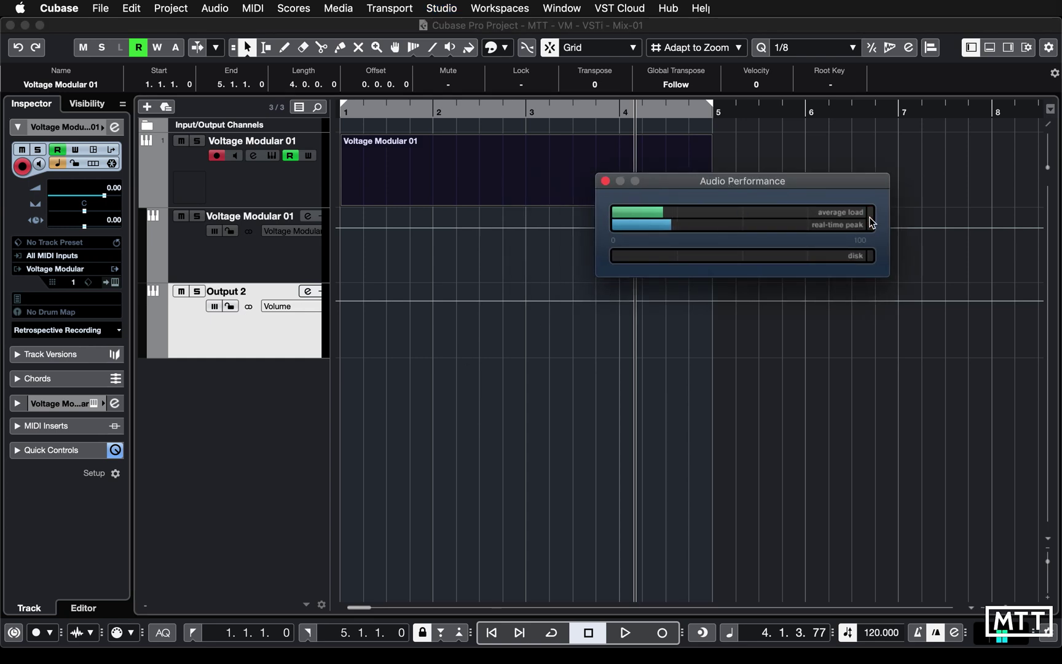
pyautogui.moveTo(791, 181); pyautogui.dragTo(854, 115)
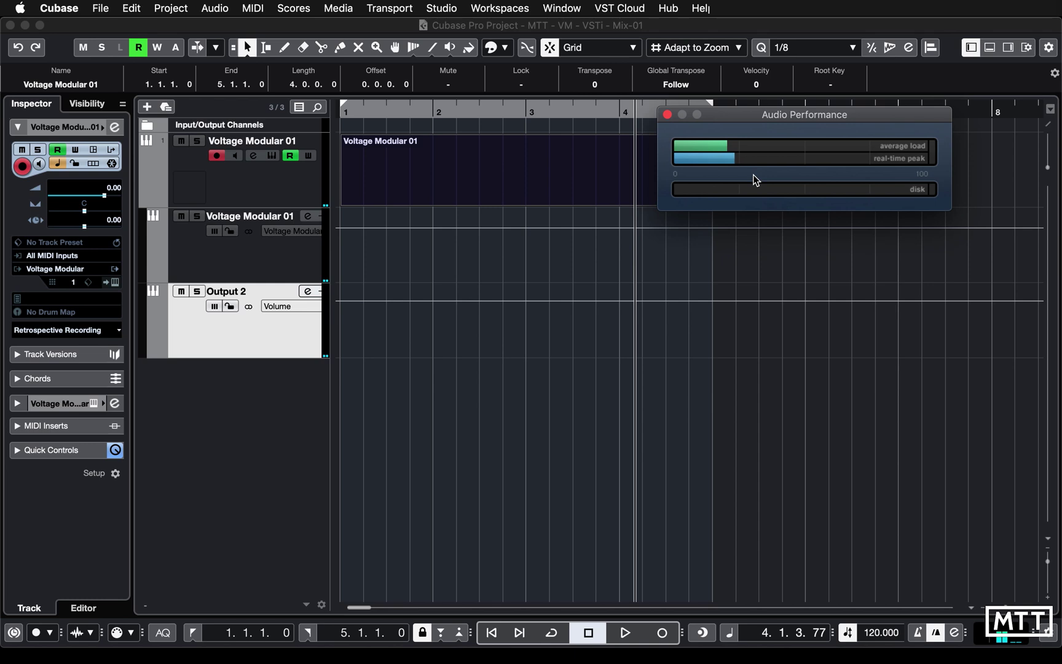
pyautogui.moveTo(767, 114); pyautogui.dragTo(829, 107)
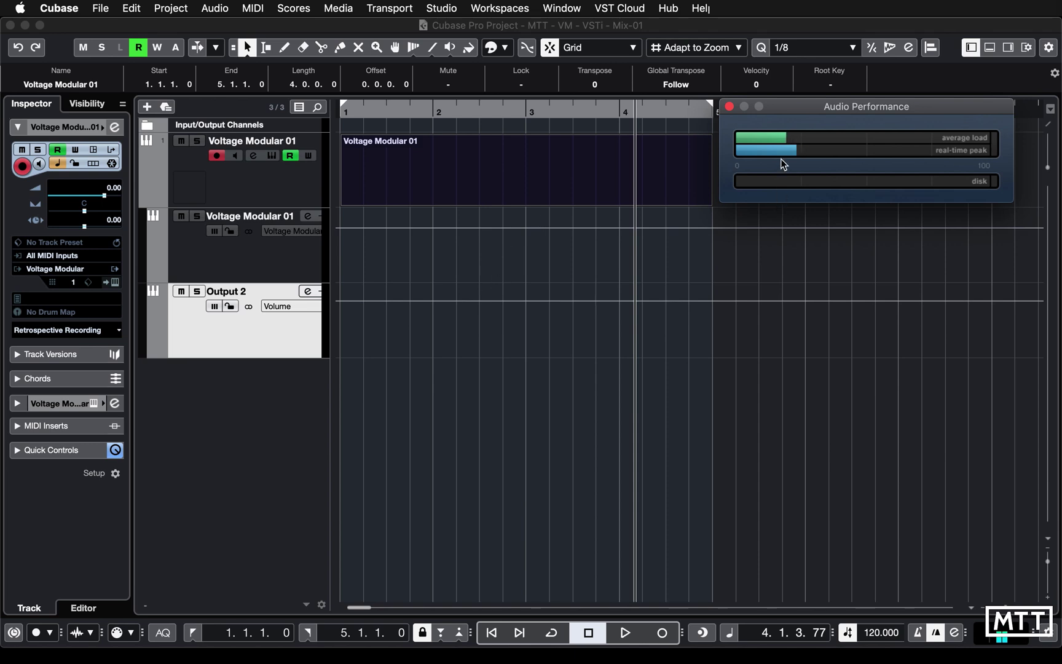
pyautogui.moveTo(782, 107); pyautogui.dragTo(790, 107)
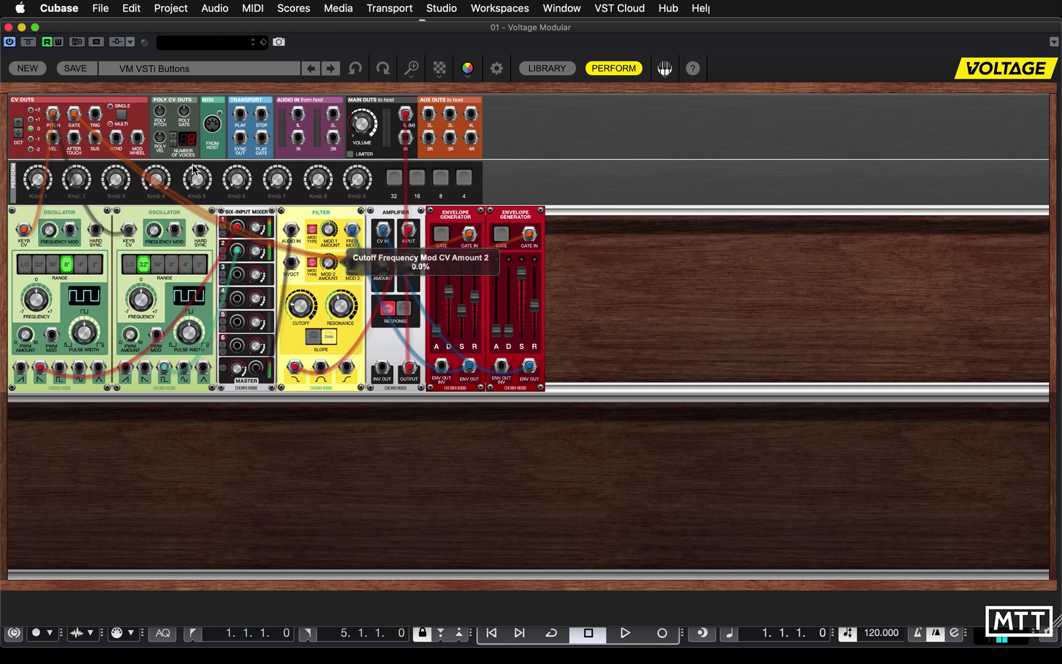
# Close the Voltage Modular window showing the VM VSTi Buttons patch and audition the MIDI part in the project
pyautogui.moveTo(71, 173)
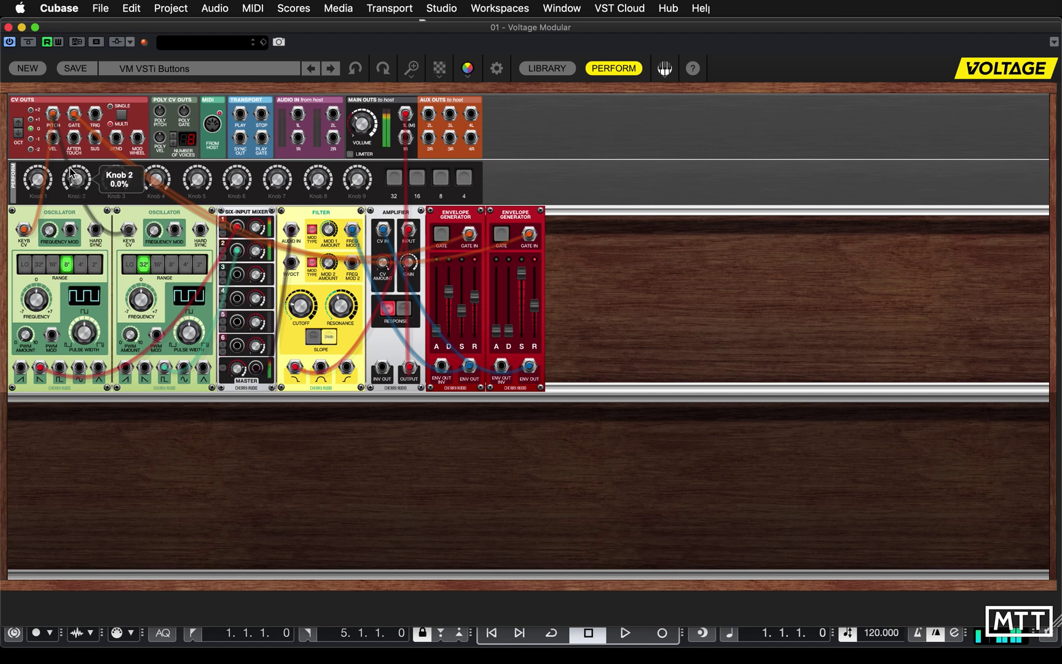
pyautogui.click(9, 28)
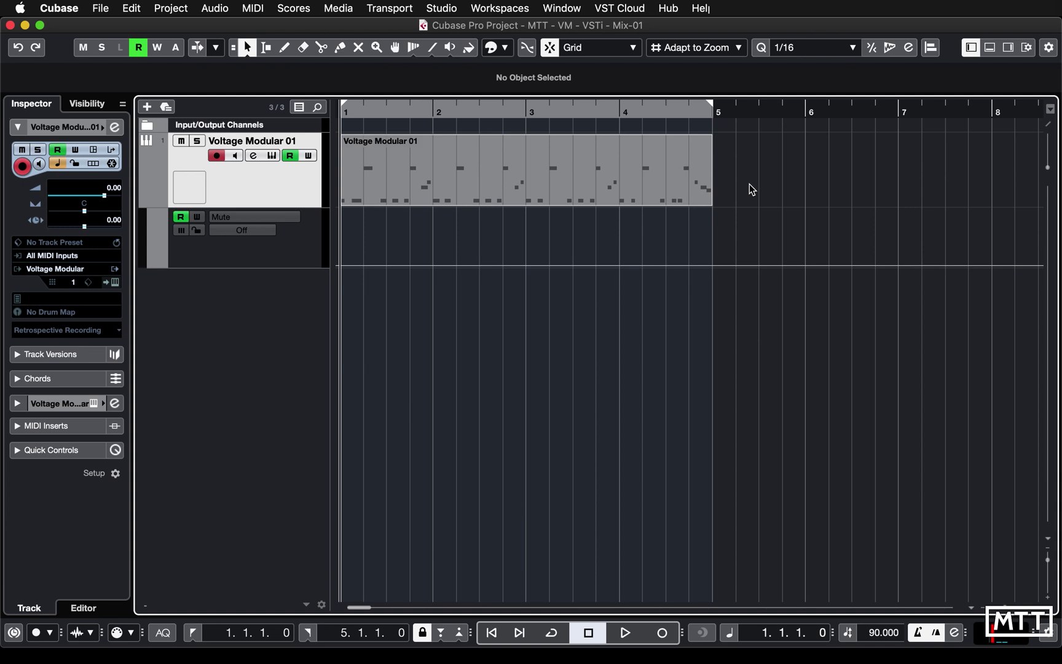
pyautogui.press('space')
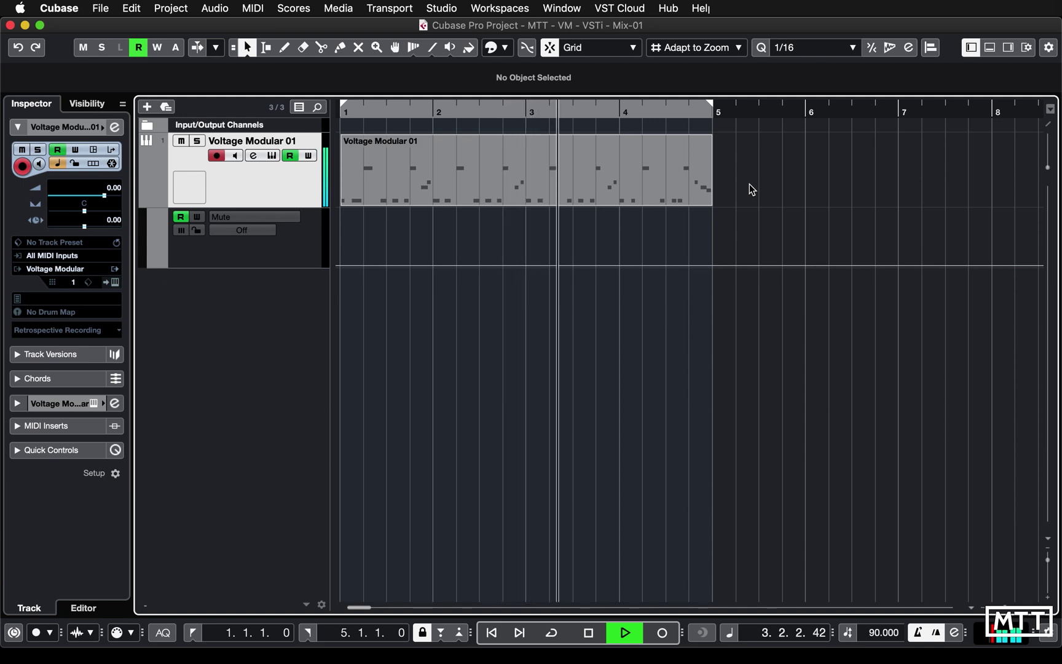
pyautogui.press('space')
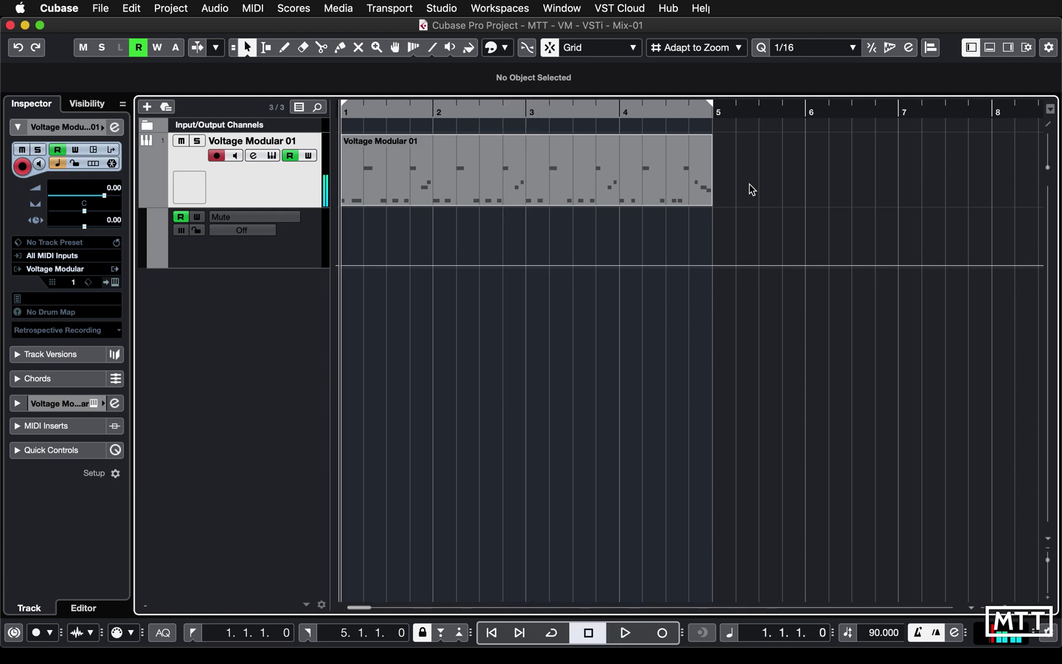
# Check the Audio Performance meter while the unfrozen Voltage Modular part plays, and stop playback
pyautogui.press('F12')
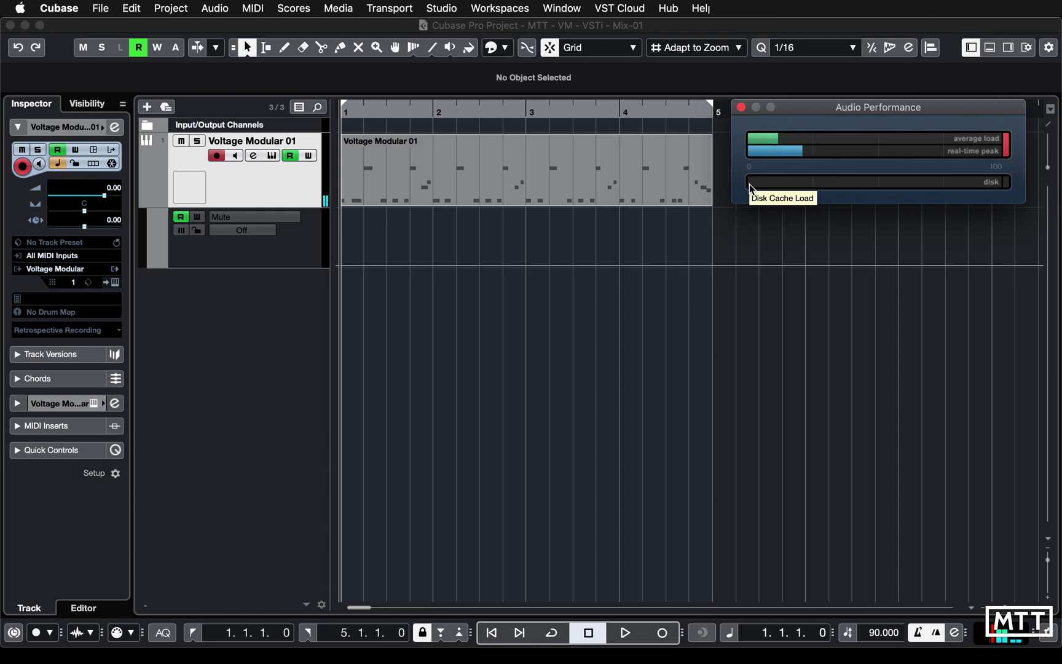
pyautogui.press('space')
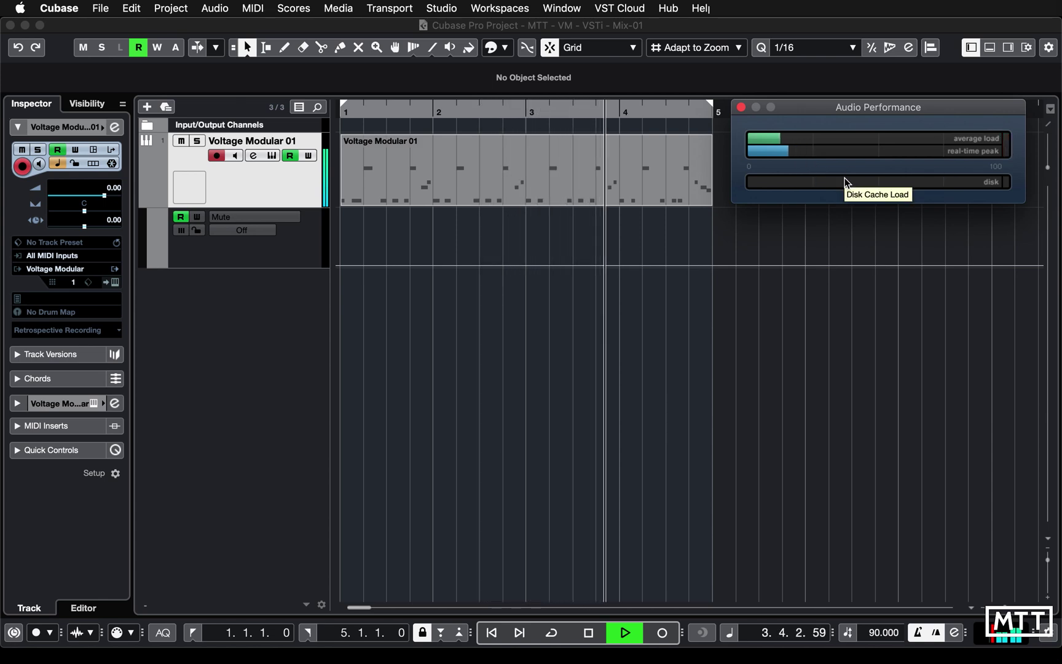
pyautogui.press('space')
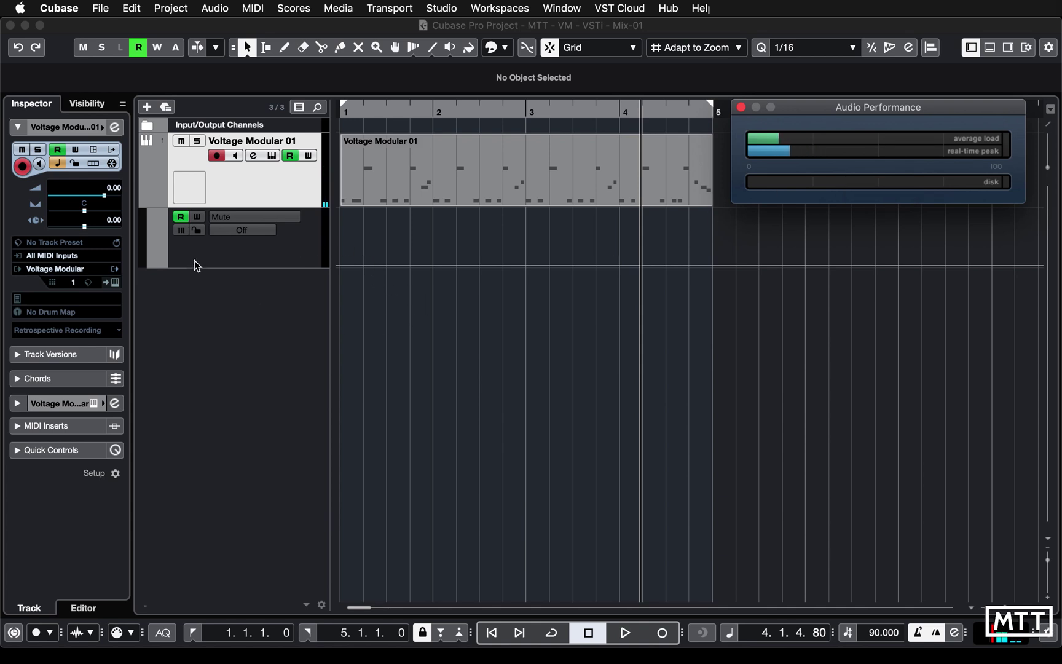
# Freeze the Voltage Modular track with Freeze Instrument Only and a 5 s tail, and start playback
pyautogui.click(113, 163)
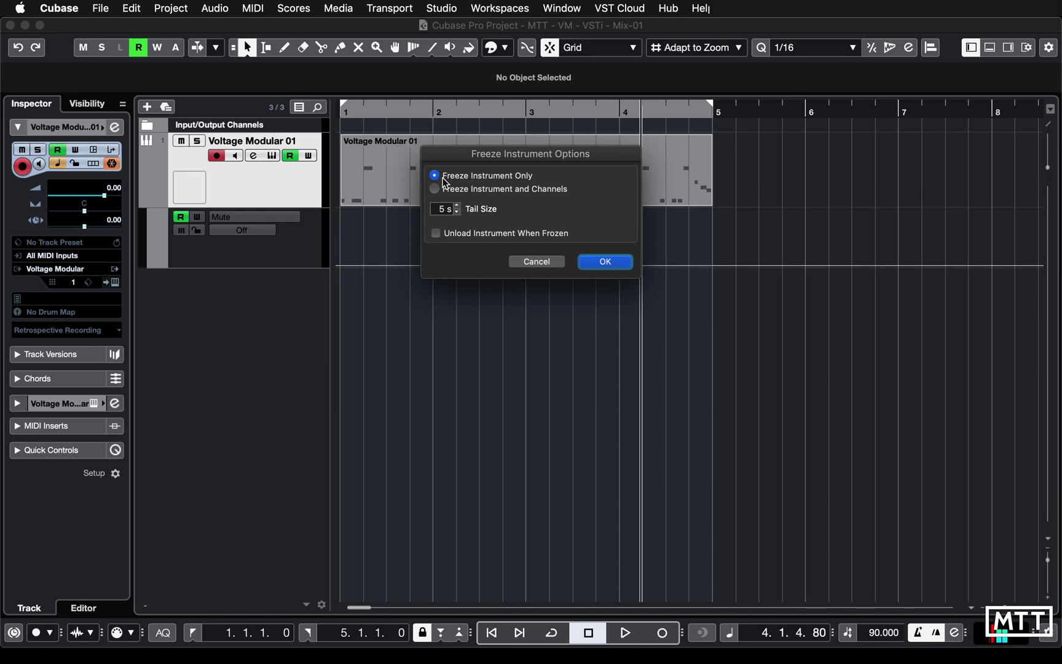
pyautogui.click(605, 263)
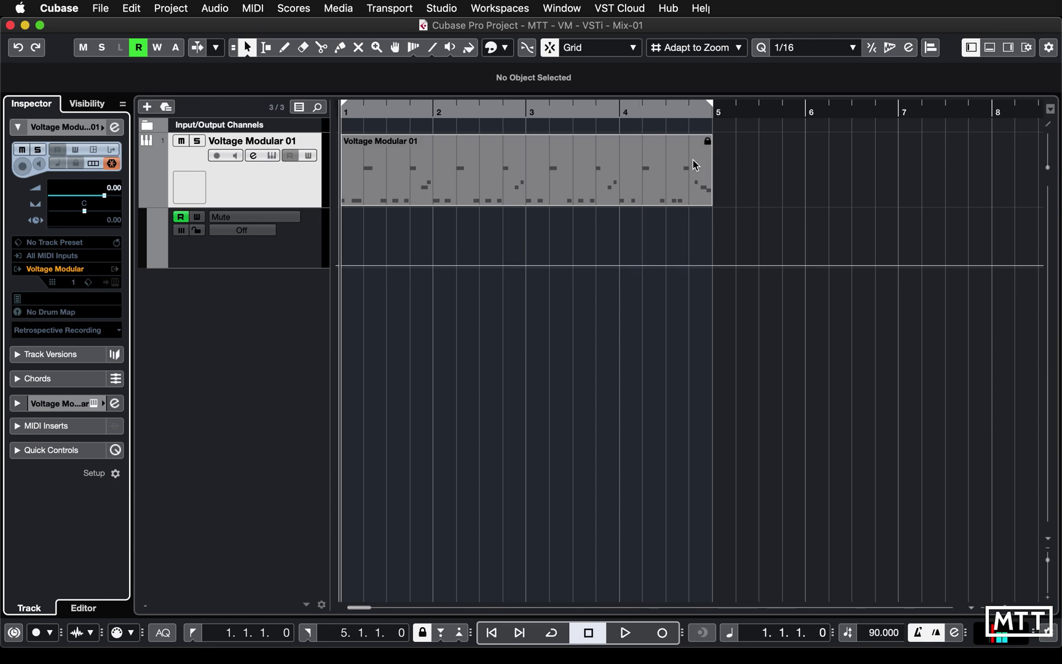
pyautogui.press('space')
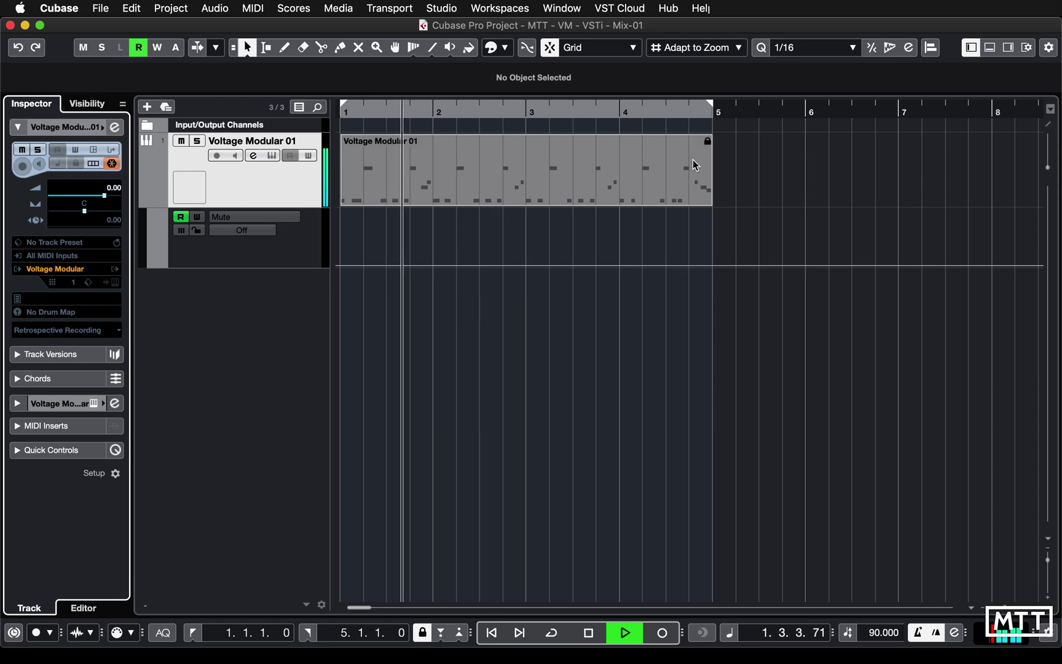
# Check the Audio Performance meter while the frozen track plays, stop playback and close the meter
pyautogui.press('F12')
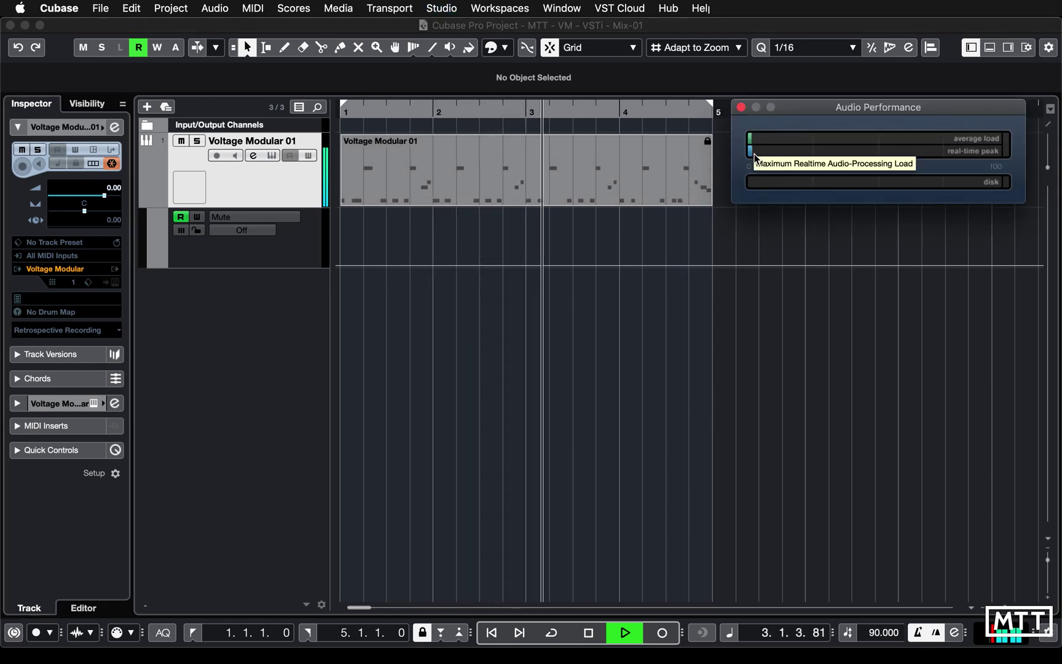
pyautogui.press('space')
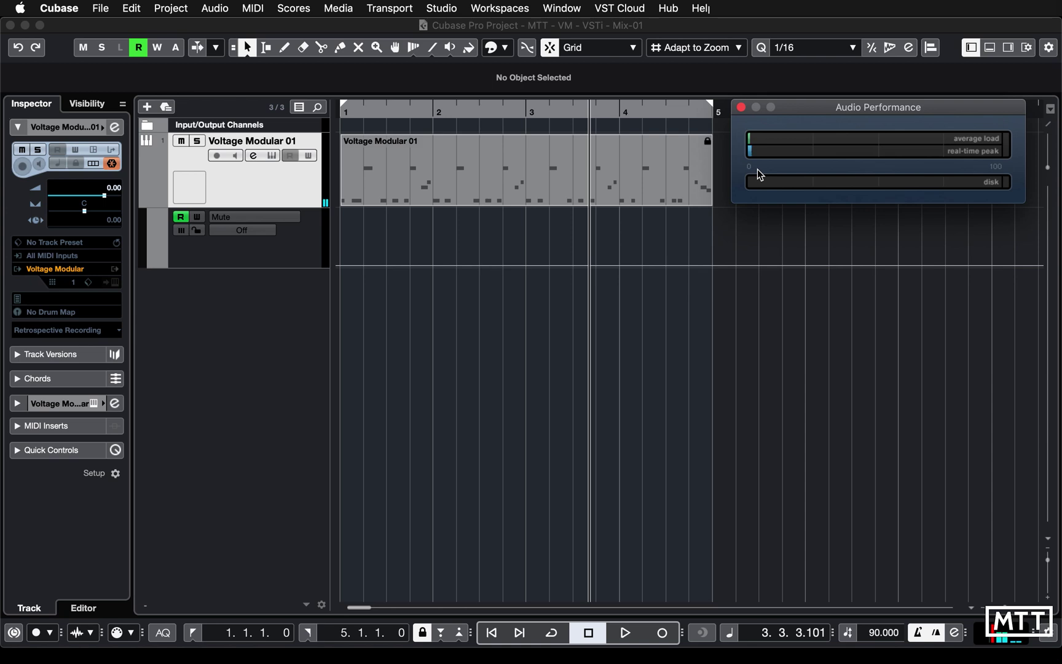
pyautogui.click(741, 107)
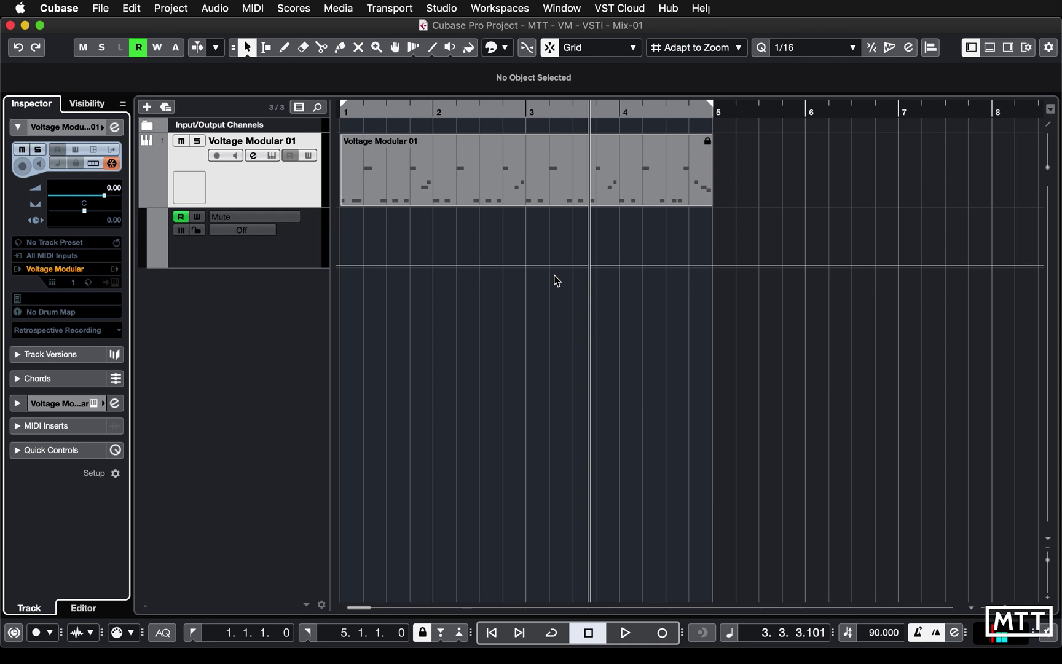
# Unfreeze the Voltage Modular instrument and let its freeze files be deleted
pyautogui.click(112, 163)
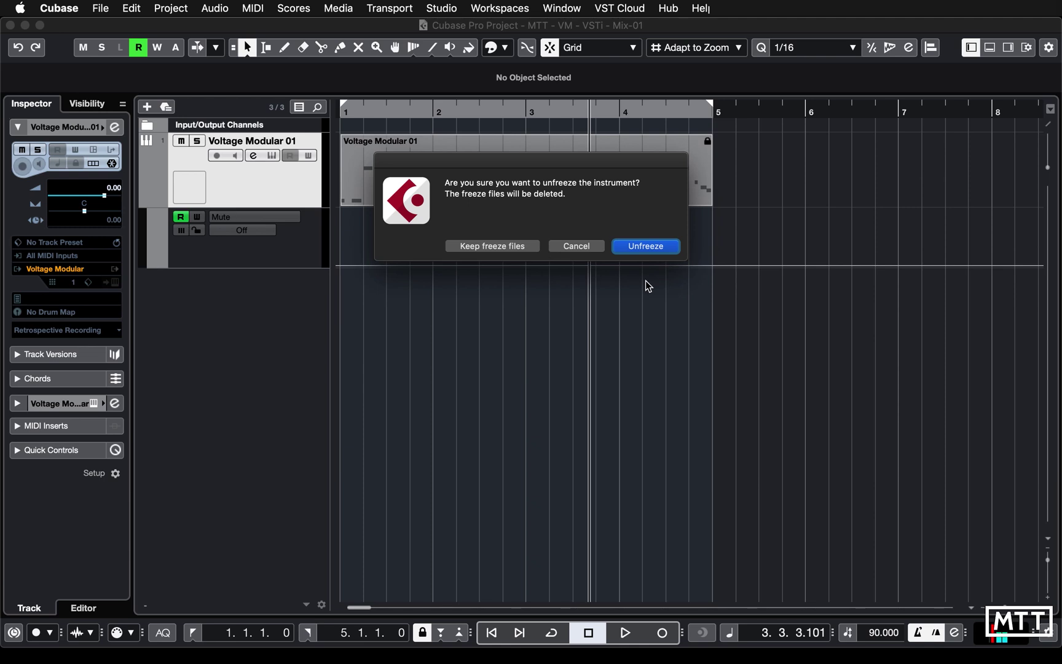
pyautogui.click(645, 249)
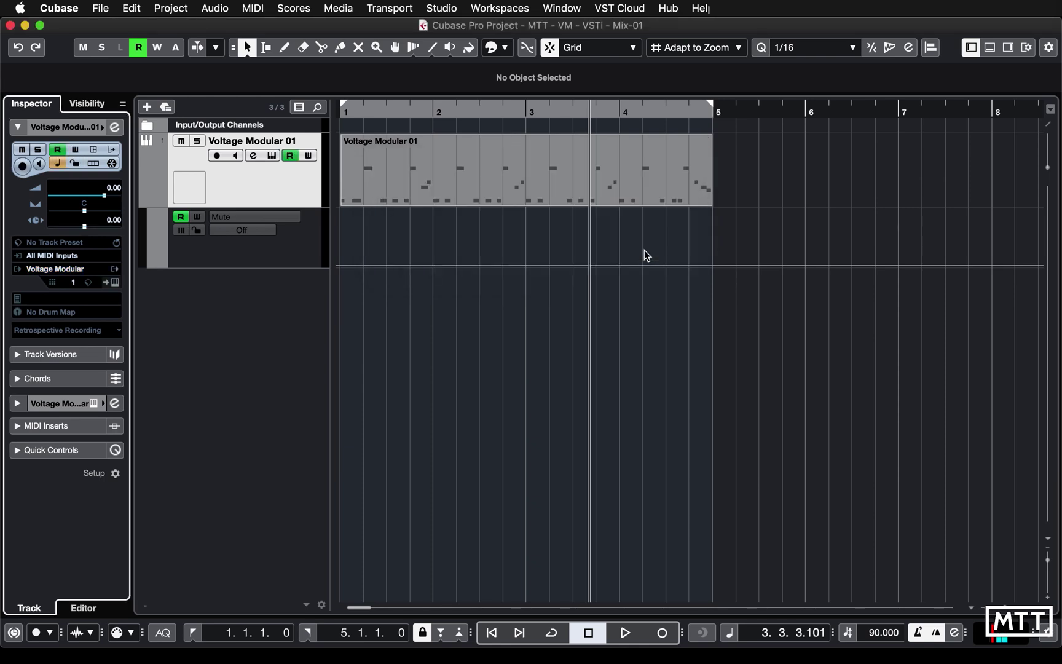
# Render the Voltage Modular 01 MIDI part in place to audio using the current settings
pyautogui.click(524, 183)
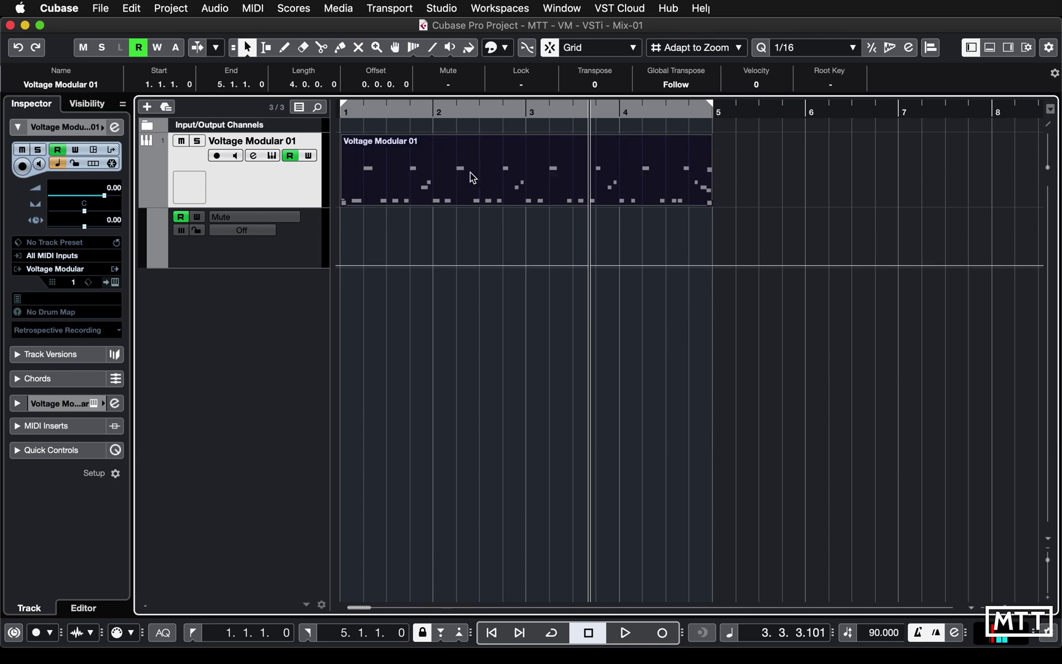
pyautogui.rightClick(472, 177)
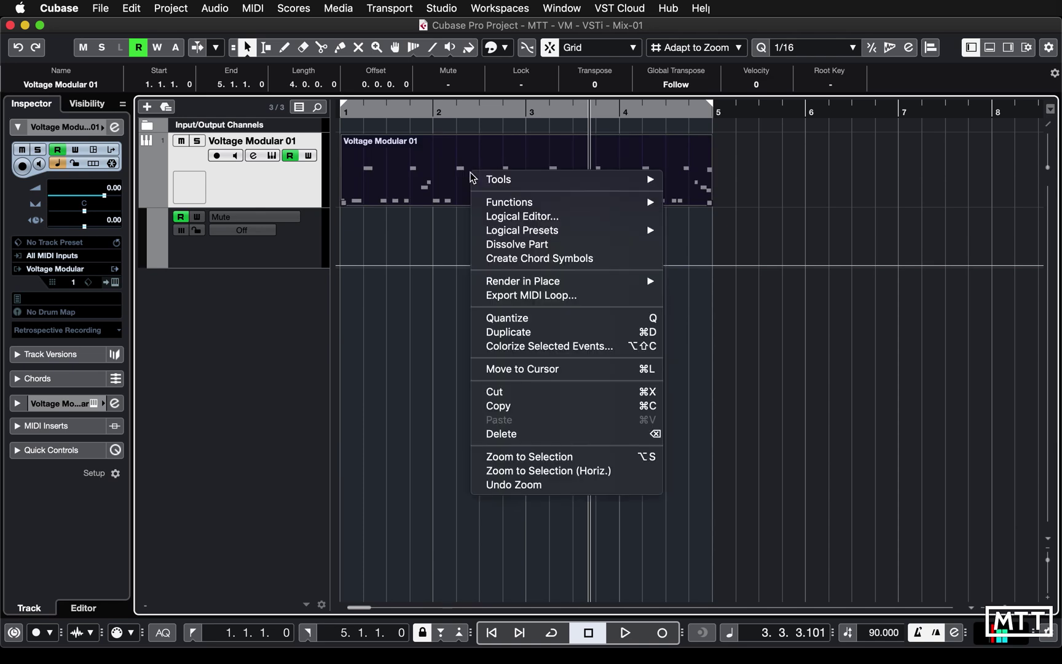
pyautogui.moveTo(567, 277)
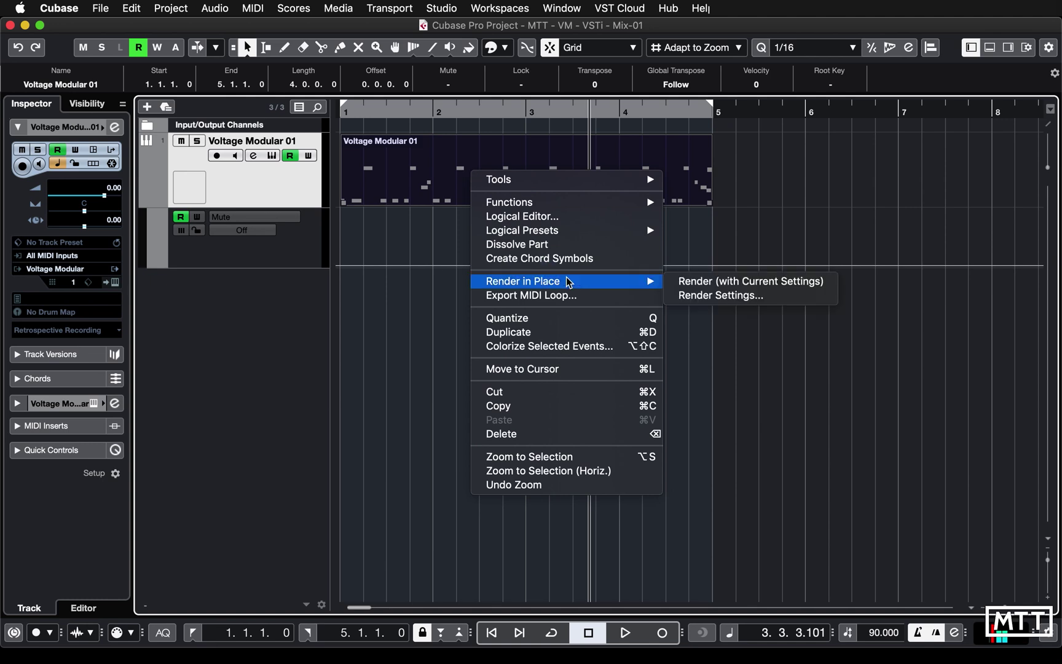
pyautogui.click(711, 285)
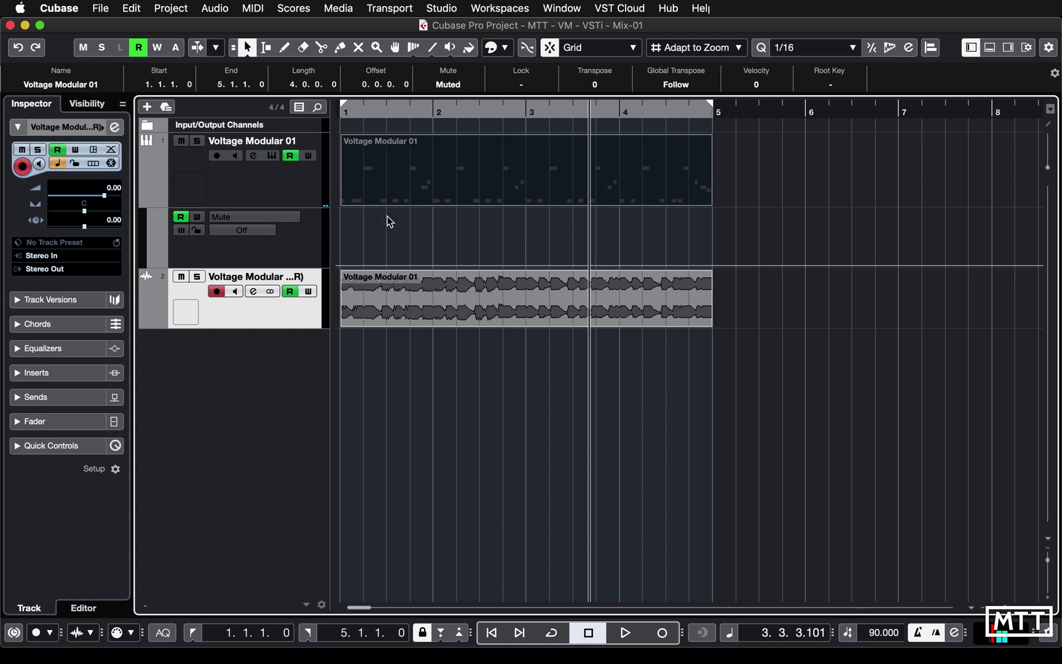
# Check the audio processing load with the rendered track in place and audition the rendered audio from the project start
pyautogui.press('F12')
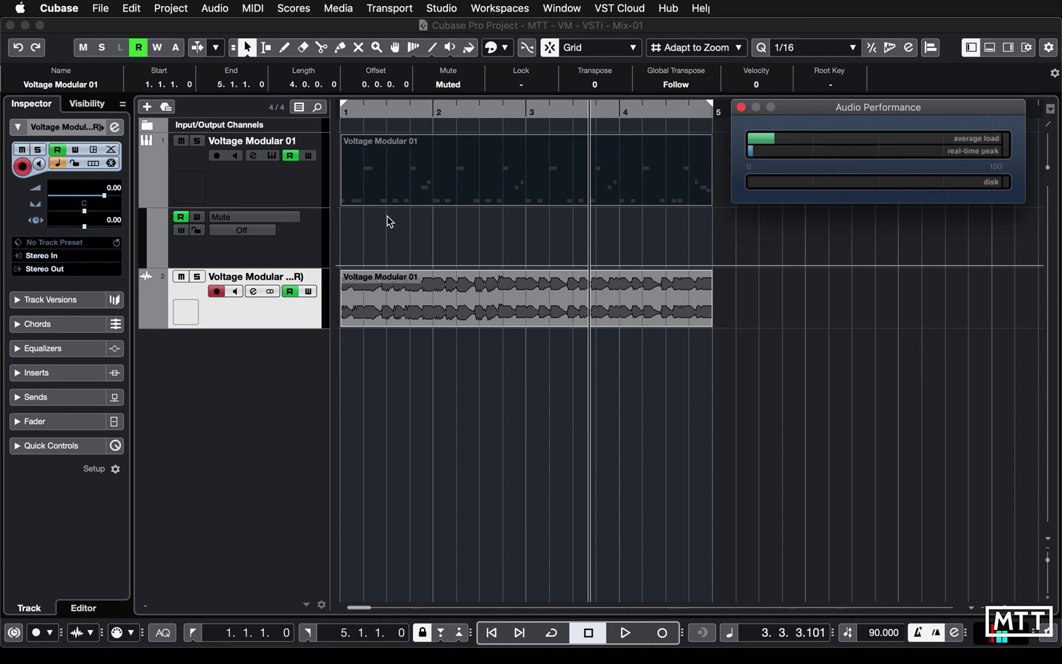
pyautogui.press('F12')
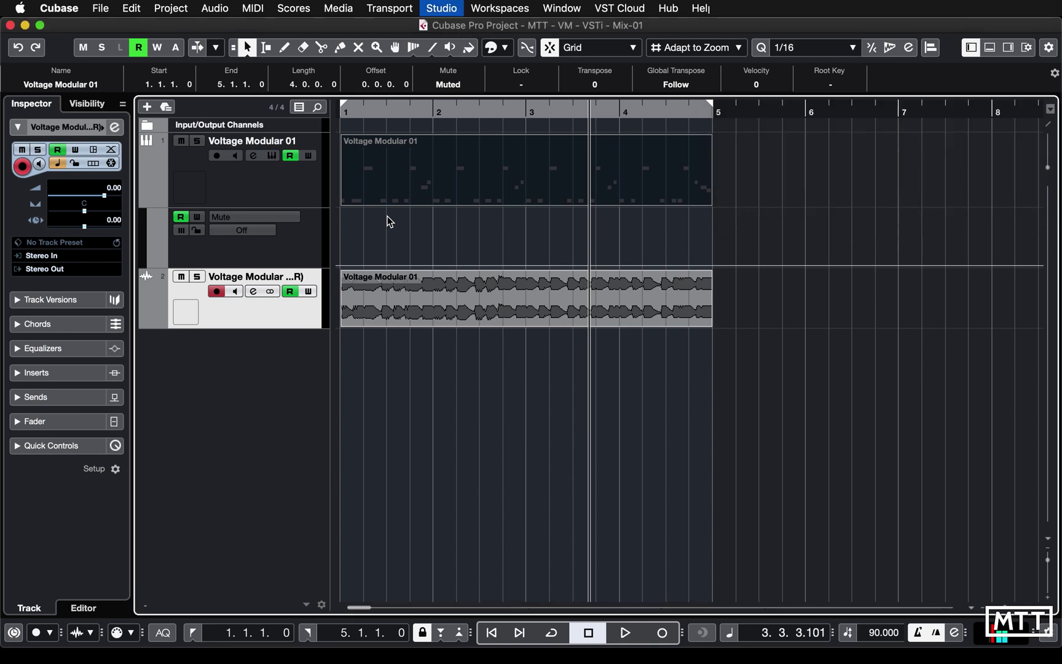
pyautogui.press('Home')
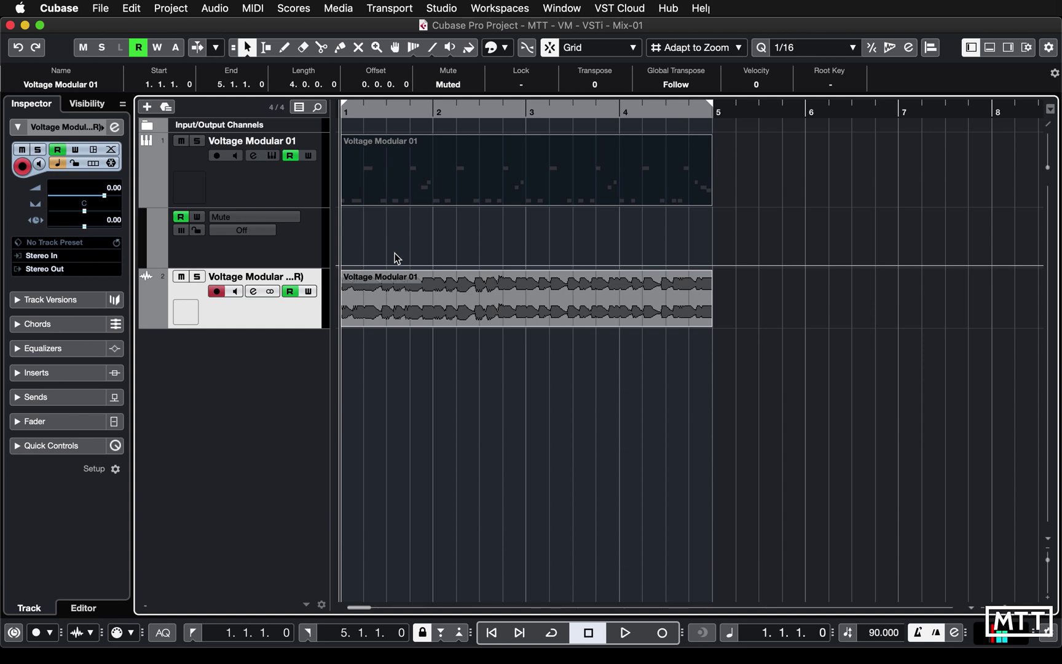
pyautogui.press('space')
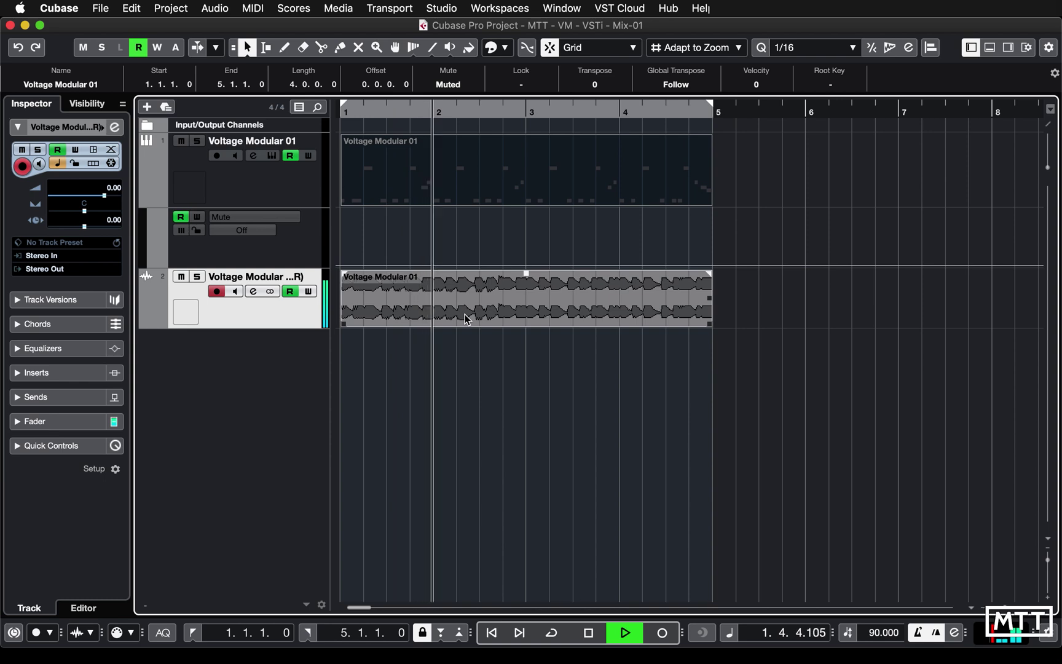
pyautogui.press('space')
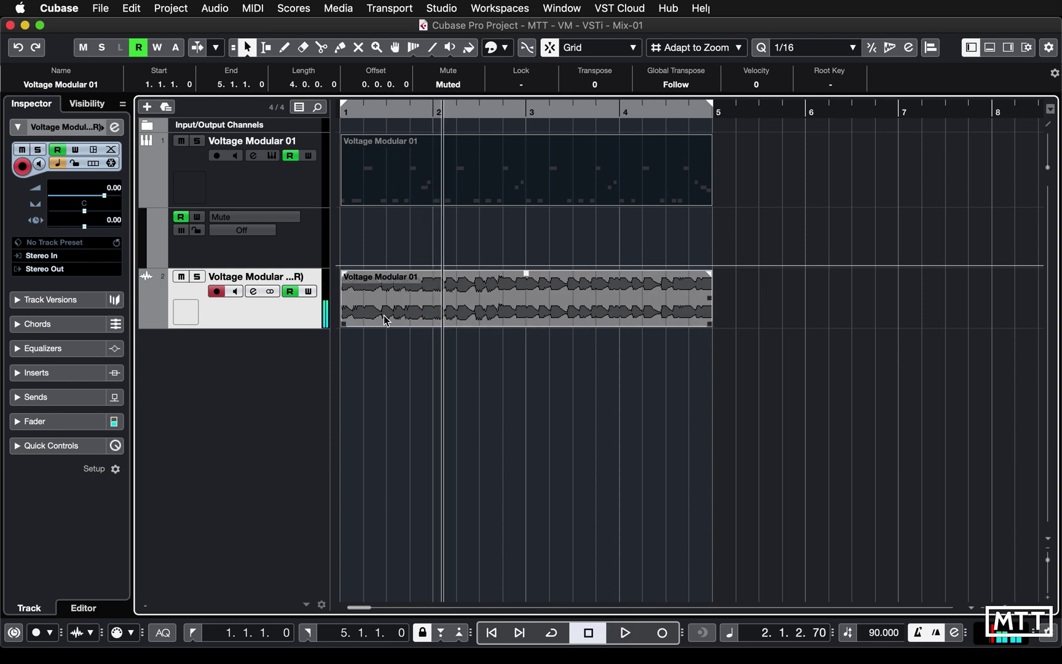